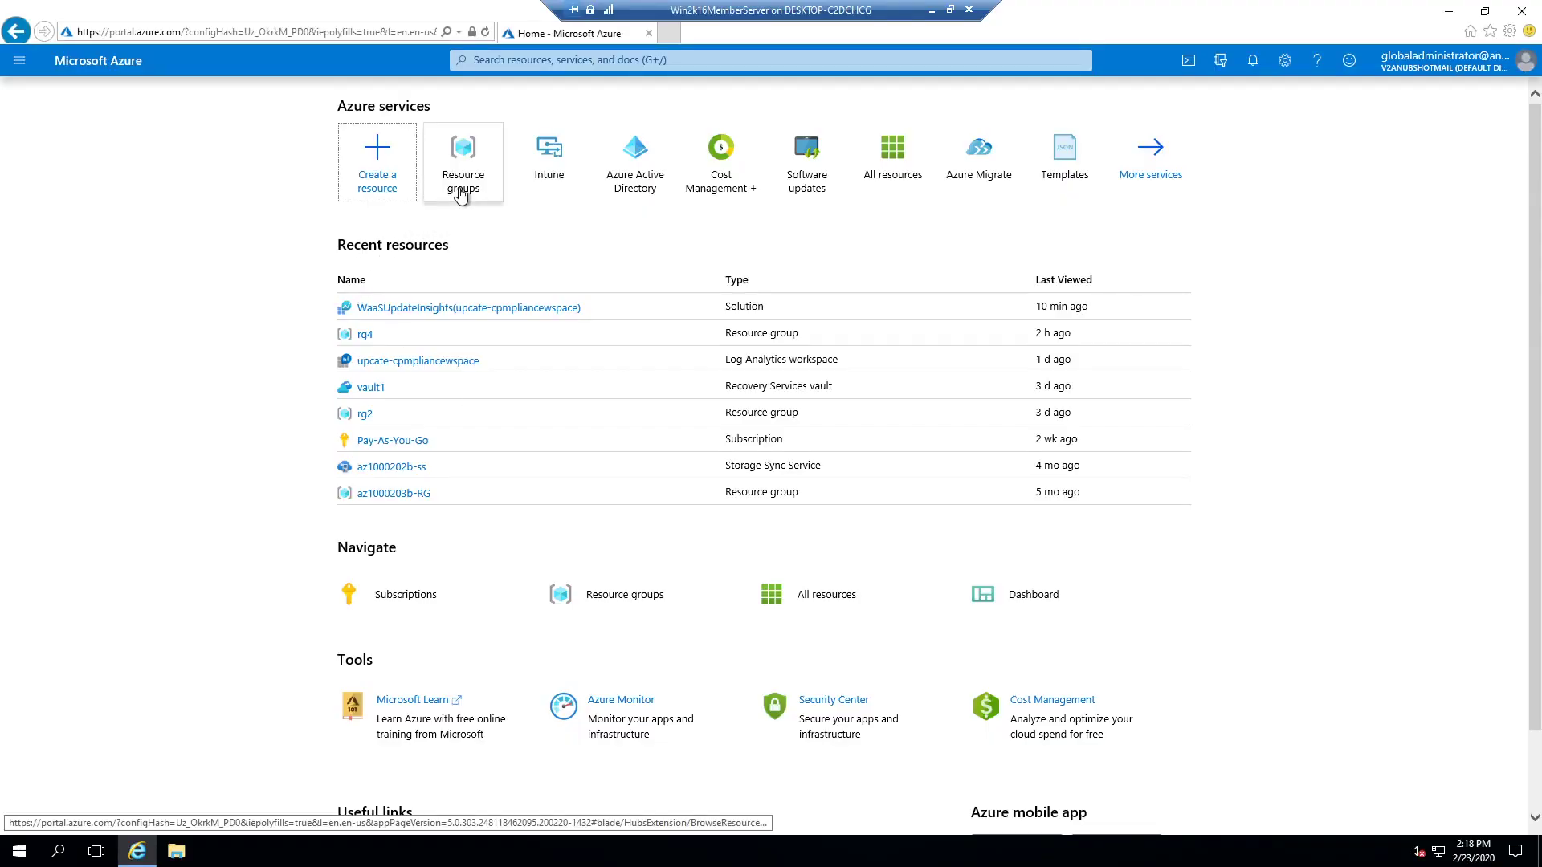
Step: Create resource group rg5 in Australia Southeast and open its empty overview page
{"action": "left_click", "coordinate": [461, 194]}
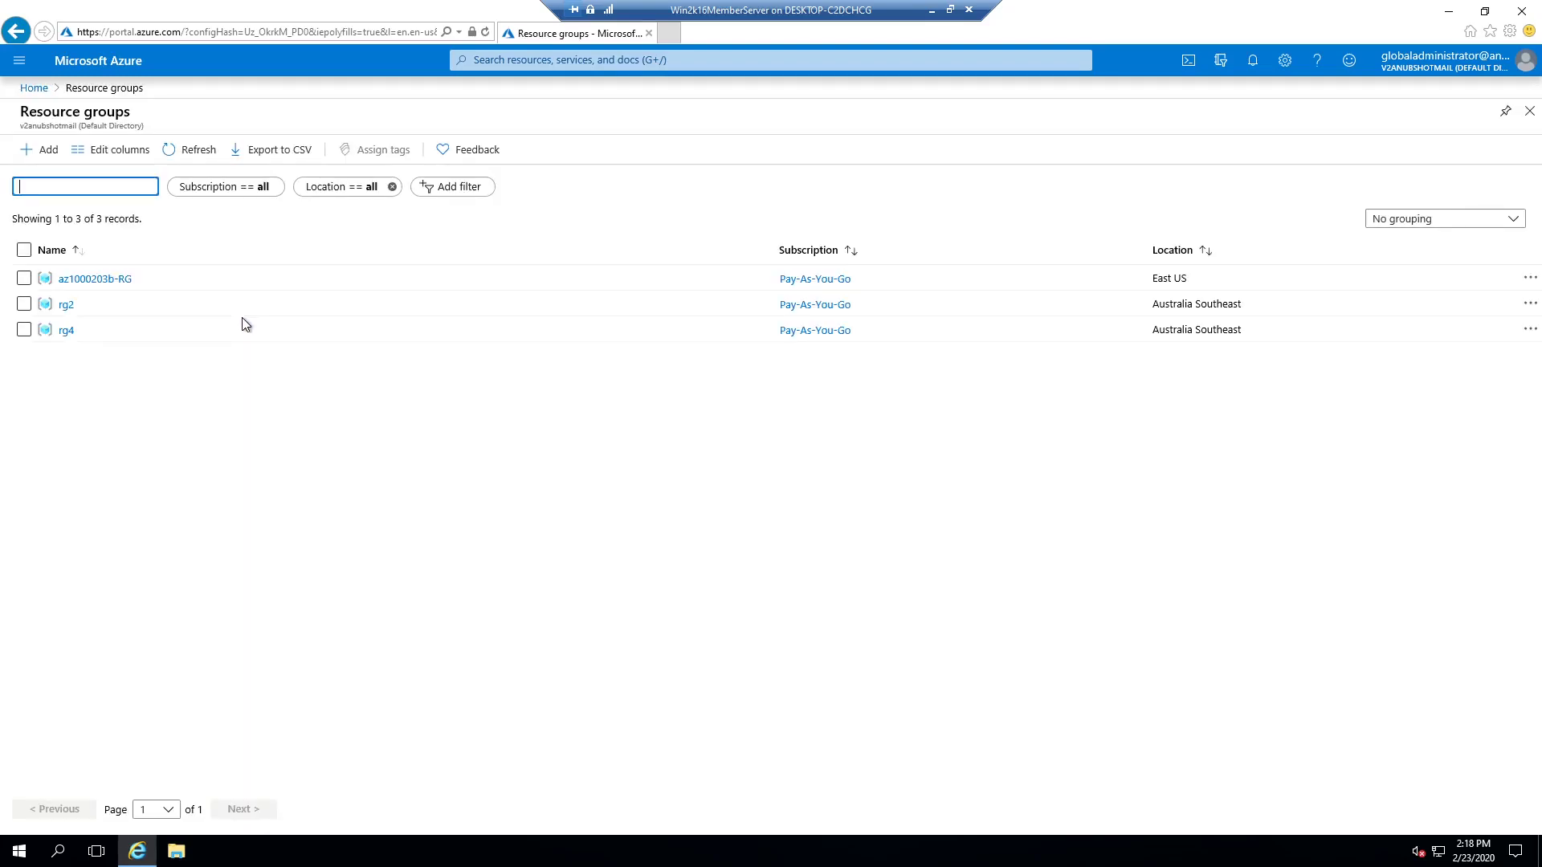
{"action": "left_click", "coordinate": [36, 151]}
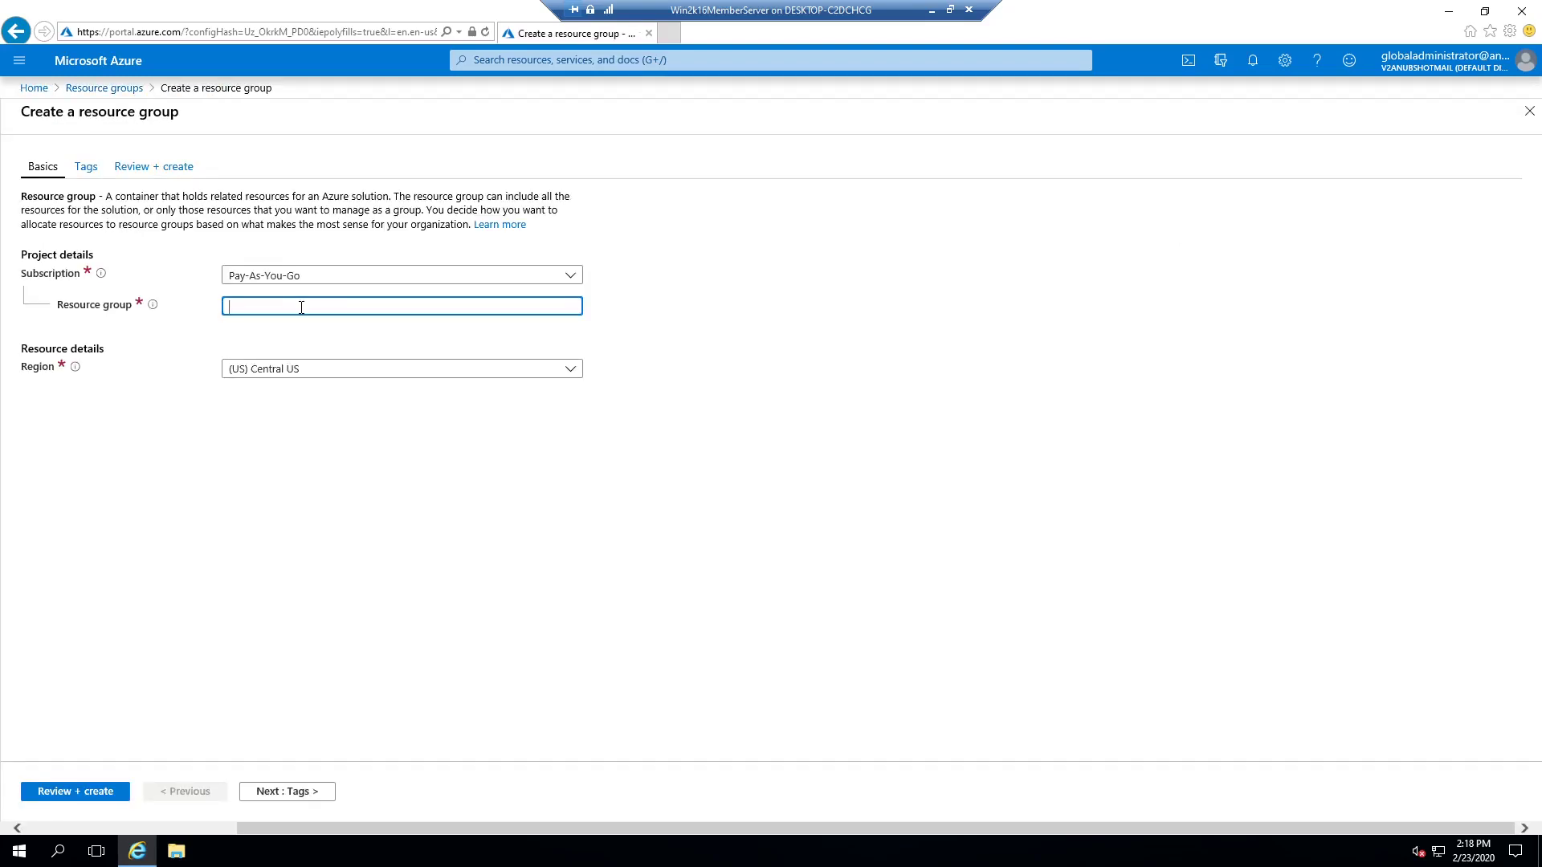
{"action": "type", "text": "rg5"}
{"action": "left_click", "coordinate": [309, 371]}
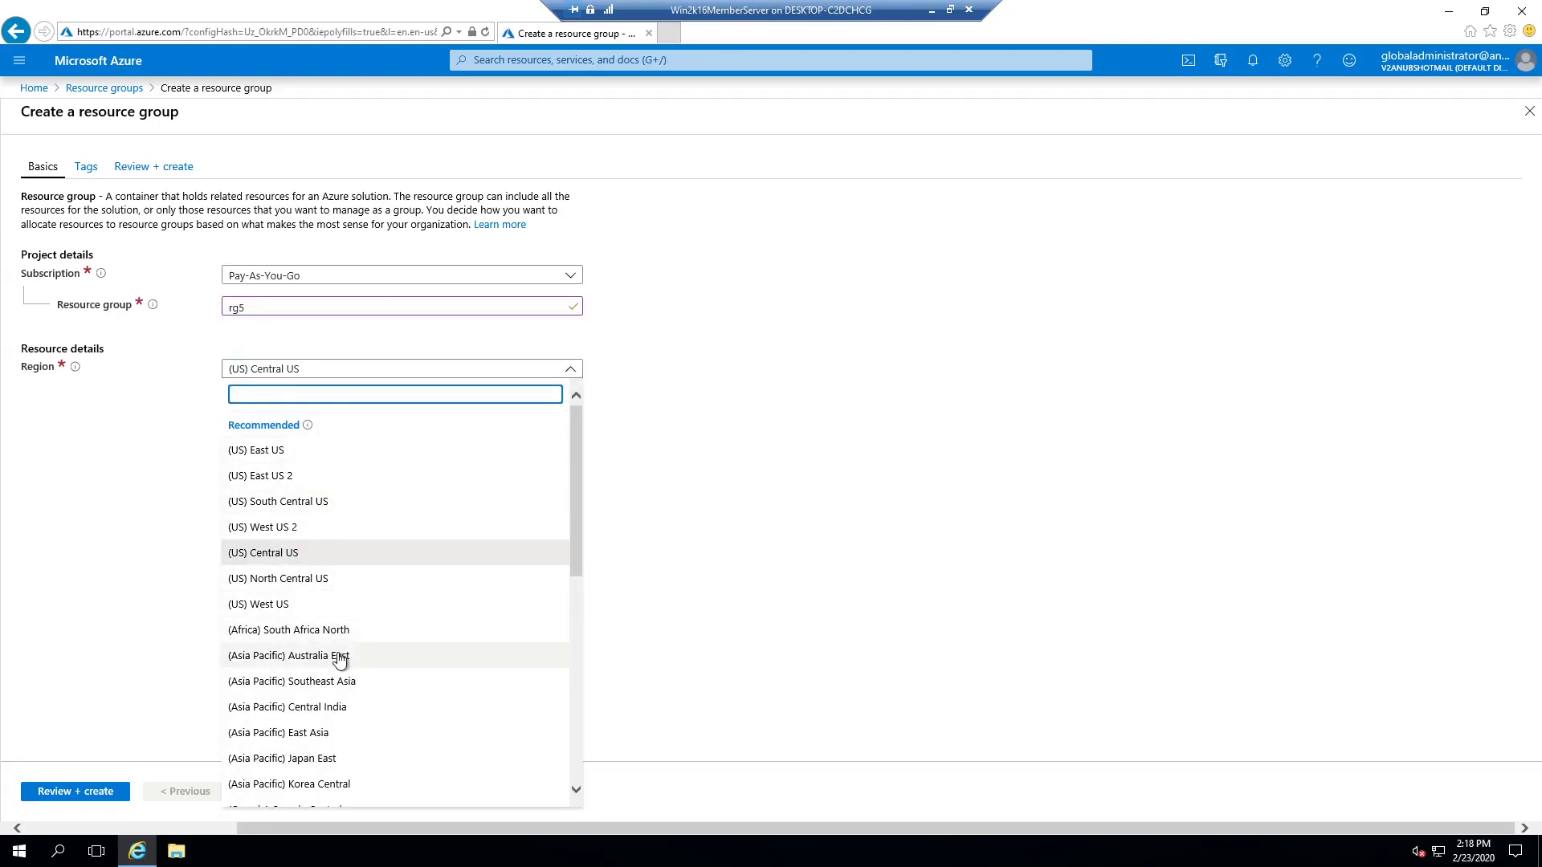
{"action": "scroll", "coordinate": [401, 657], "scroll_direction": "down", "scroll_amount": 2}
{"action": "scroll", "coordinate": [405, 655], "scroll_direction": "down", "scroll_amount": 1}
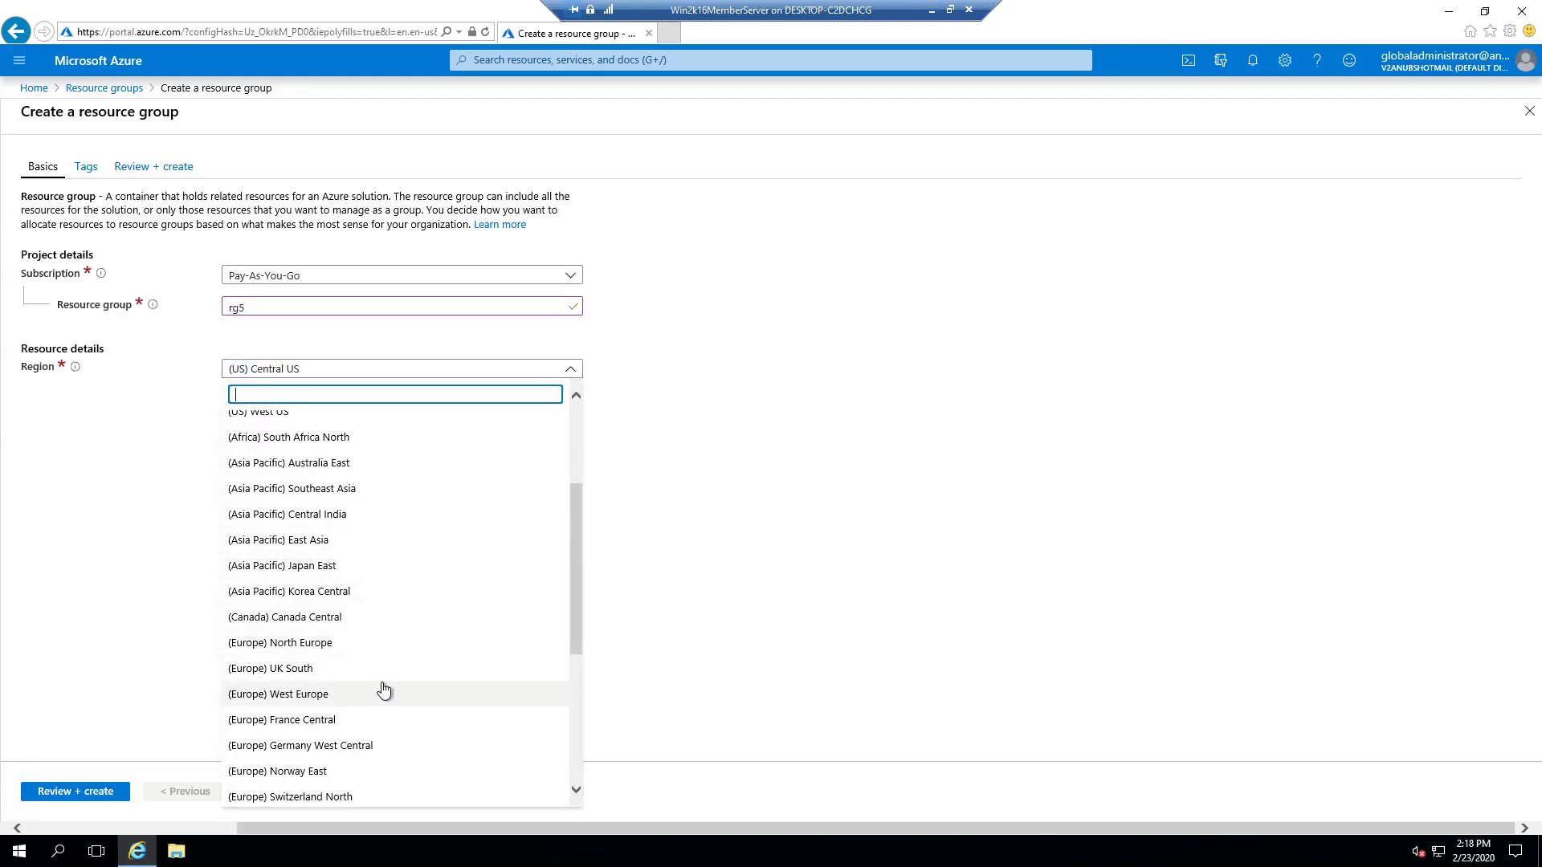
{"action": "scroll", "coordinate": [385, 690], "scroll_direction": "down", "scroll_amount": 2}
{"action": "left_click", "coordinate": [368, 797]}
{"action": "left_click", "coordinate": [113, 792]}
{"action": "left_click", "coordinate": [77, 791]}
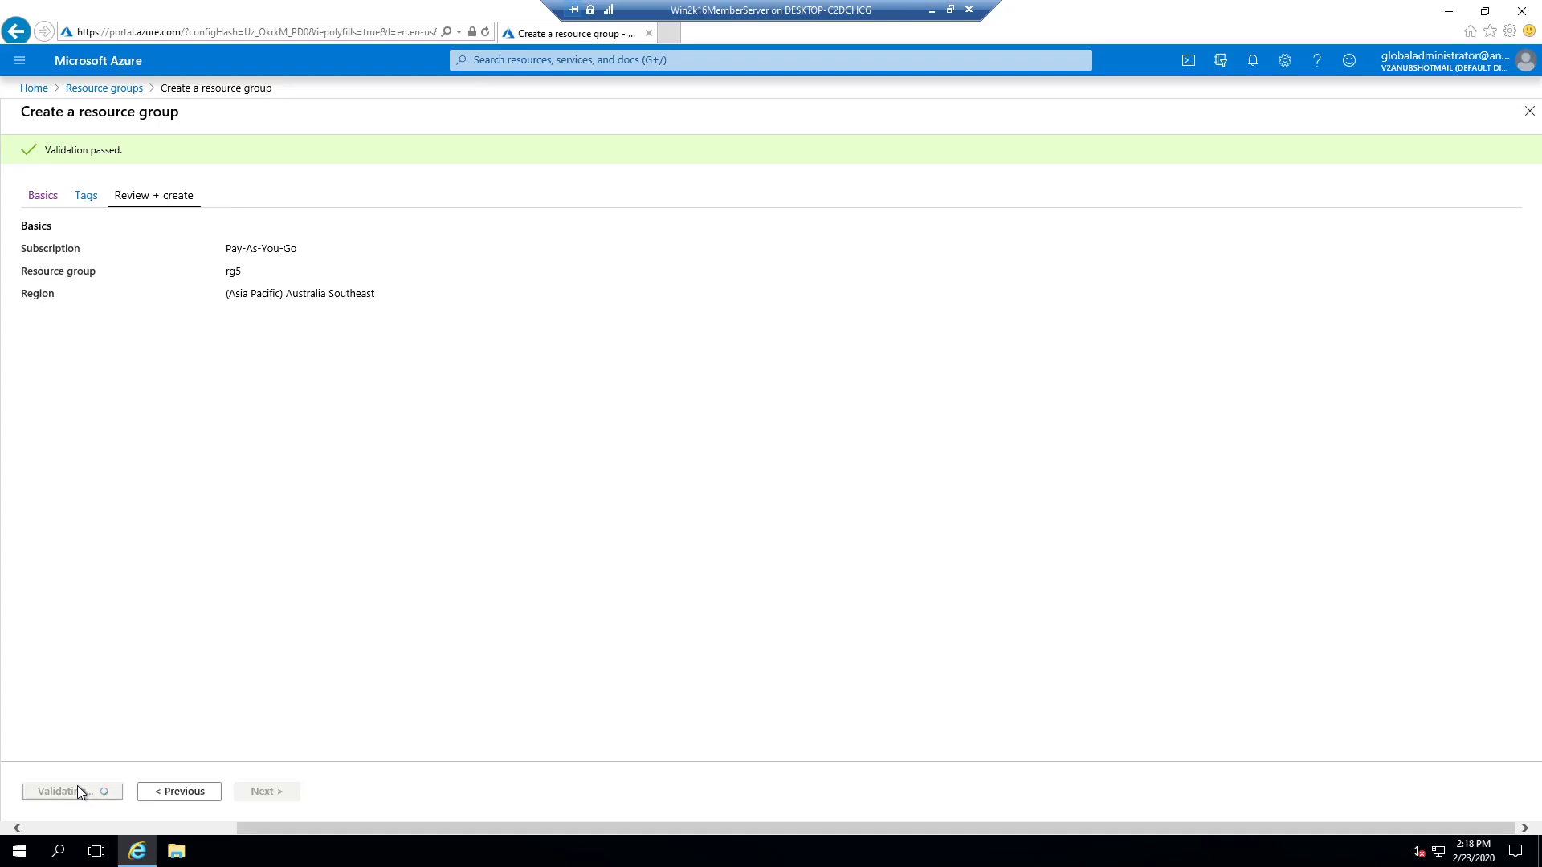
{"action": "left_click", "coordinate": [1341, 159]}
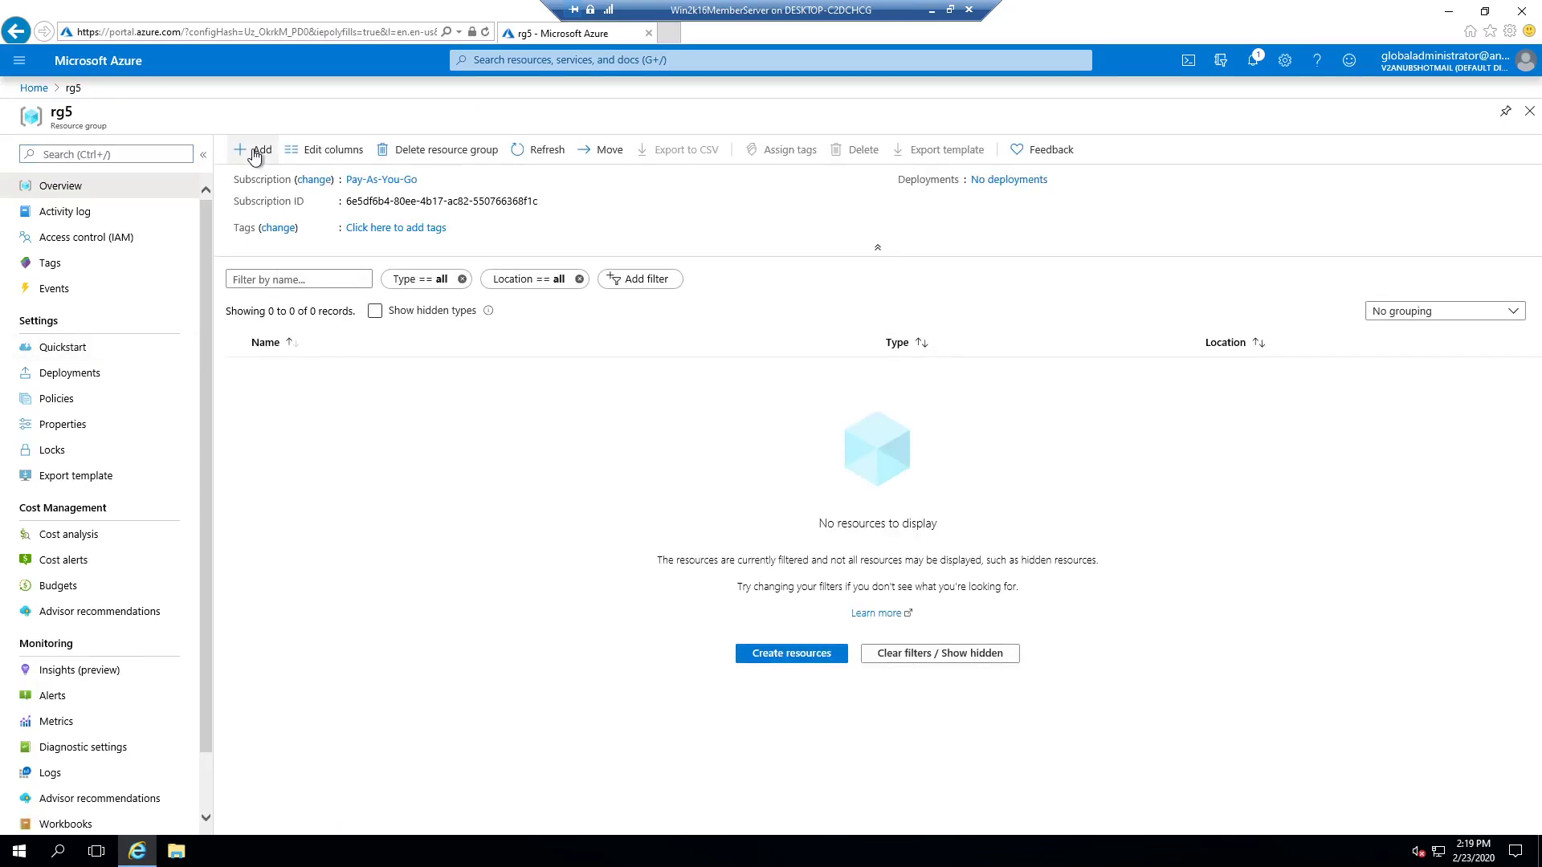
Step: Start creating a Backup and Site Recovery vault from rg5's resource search
{"action": "left_click", "coordinate": [254, 151]}
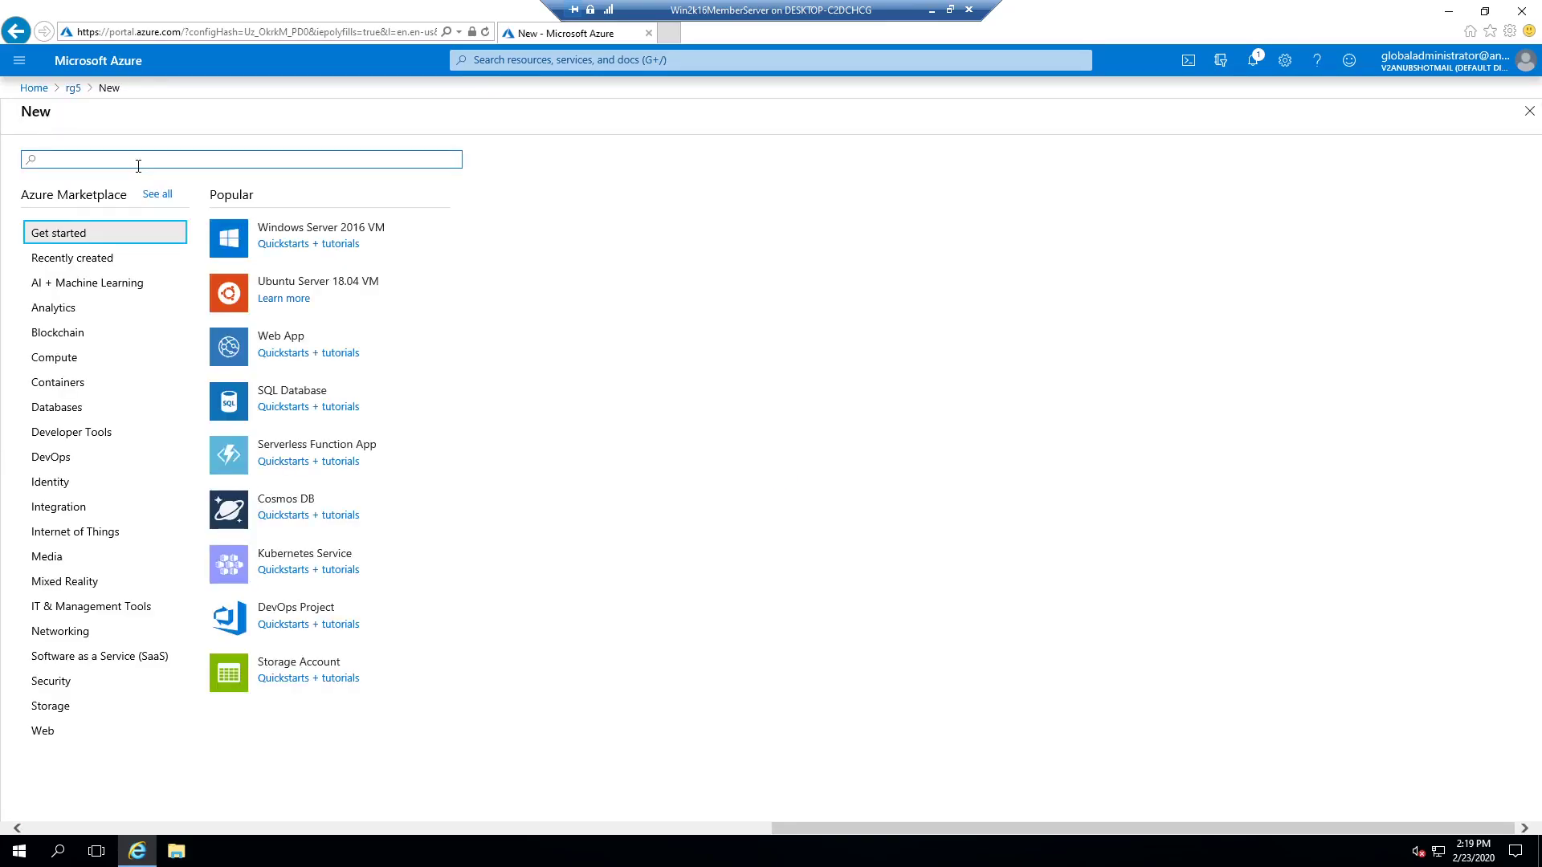
{"action": "type", "text": "backup"}
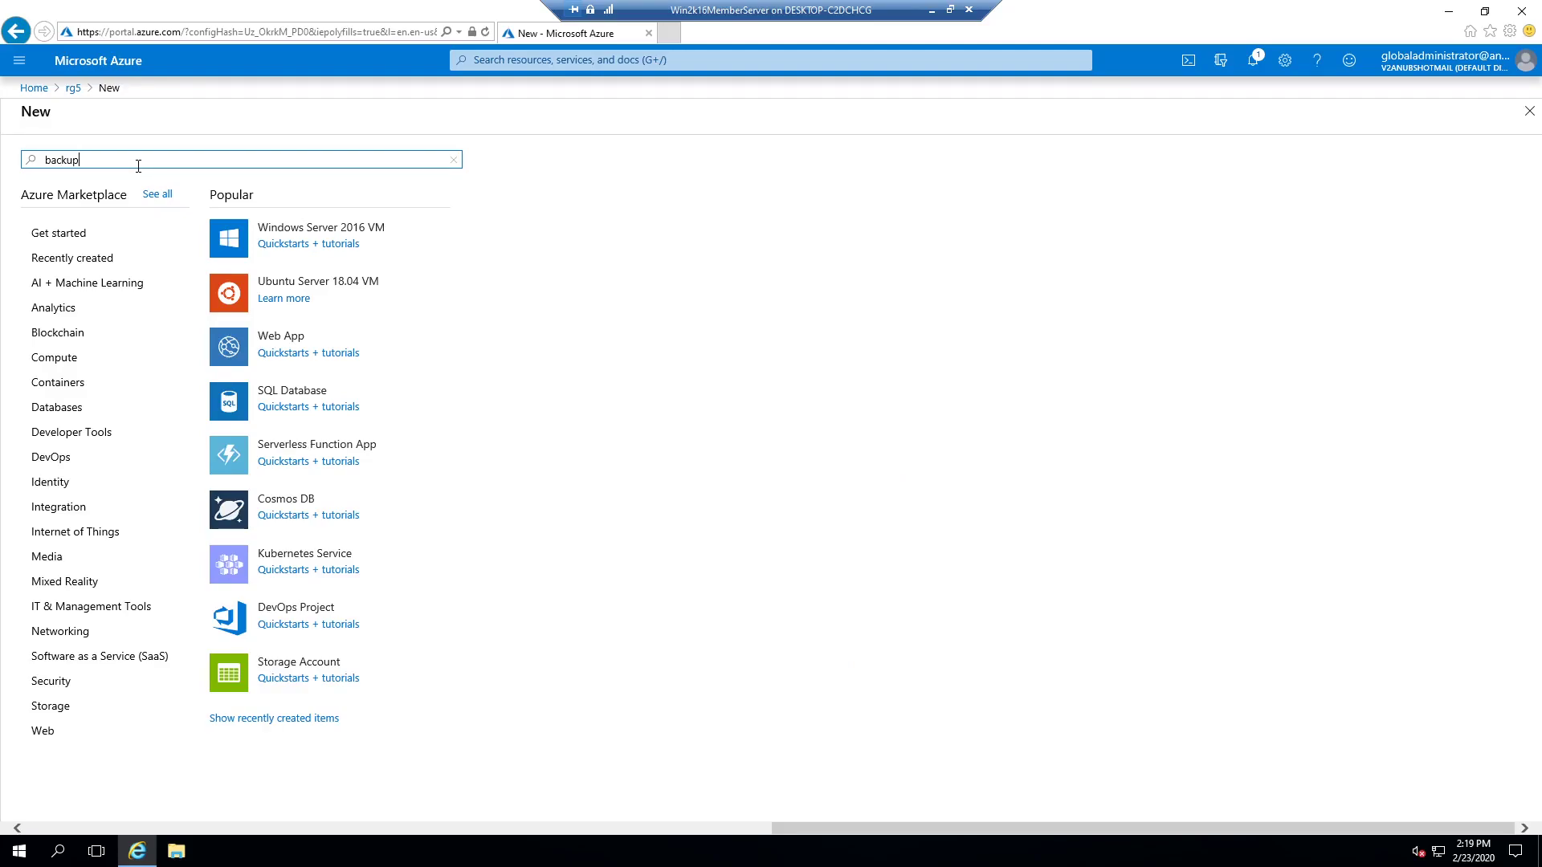
{"action": "left_click", "coordinate": [127, 175]}
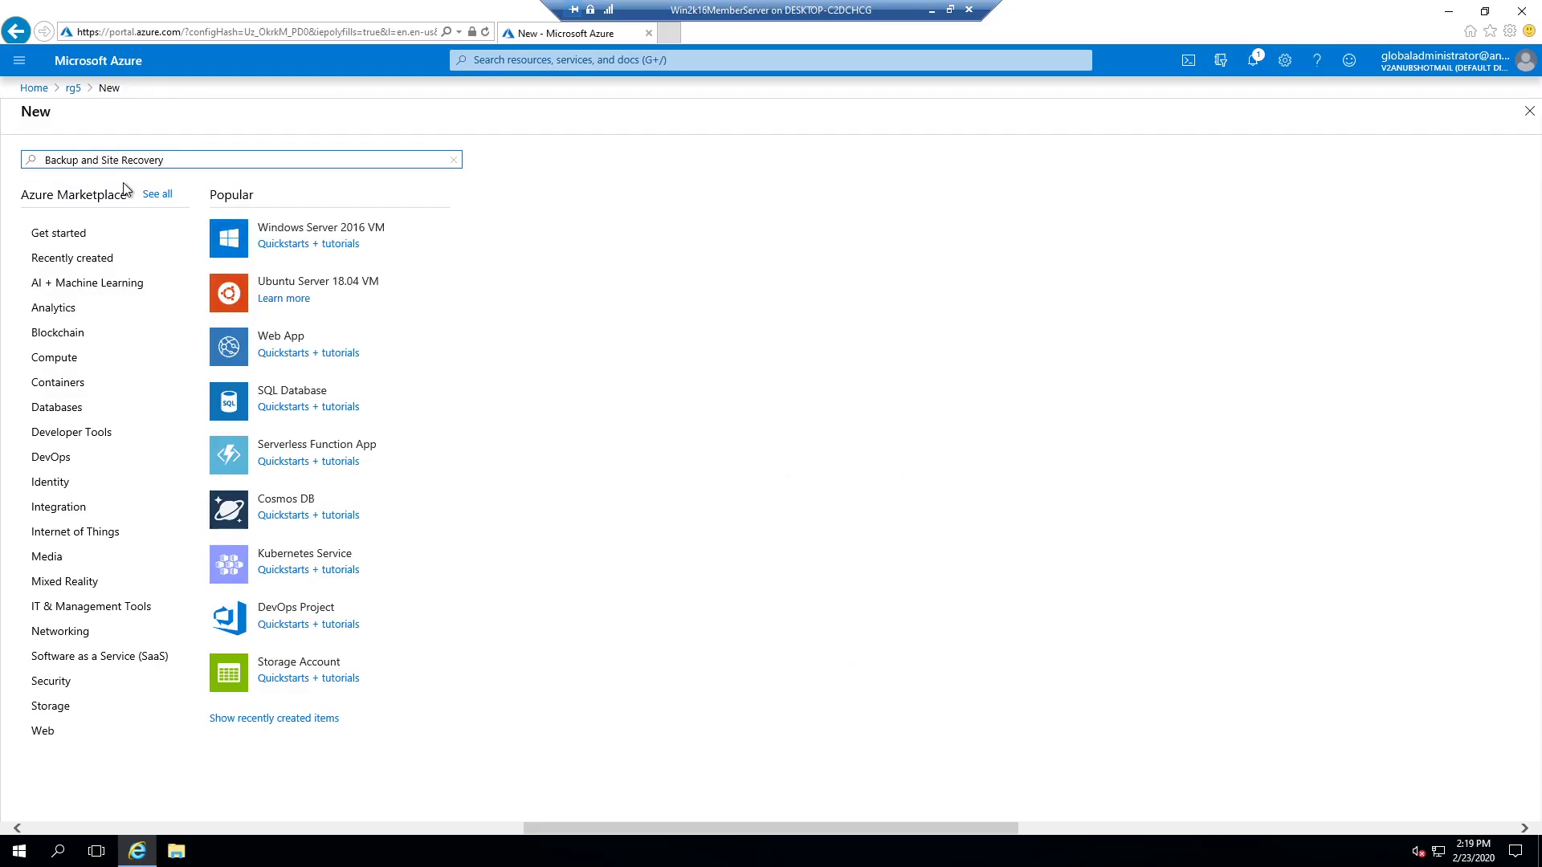
{"action": "left_click", "coordinate": [160, 215]}
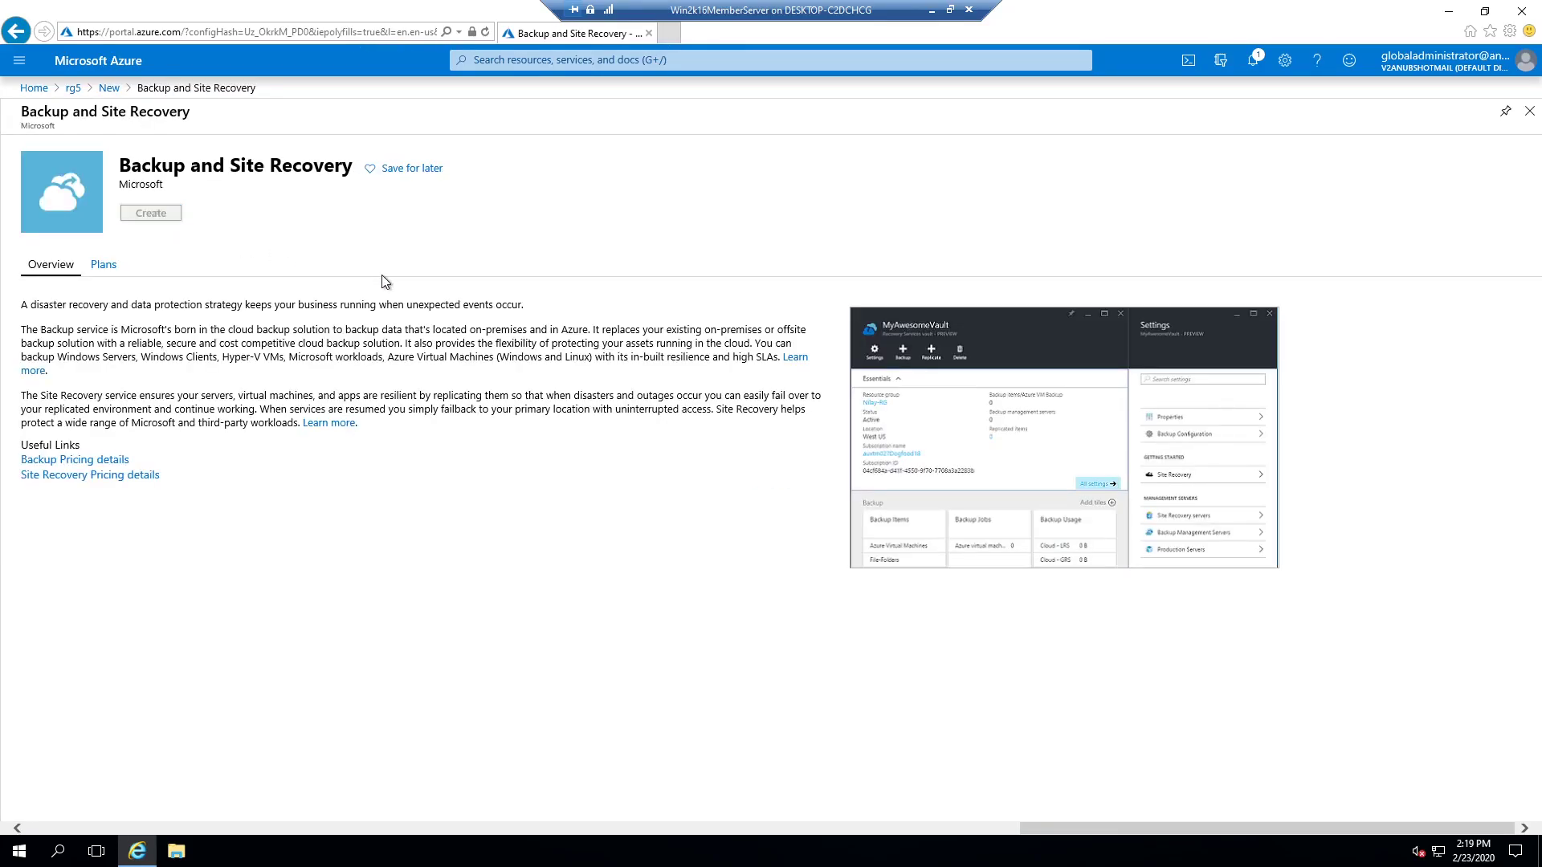
Step: Name the vault vault123 in Australia Southeast, create it, and open it
{"action": "left_click", "coordinate": [402, 413]}
{"action": "scroll", "coordinate": [407, 522], "scroll_direction": "up", "scroll_amount": 3}
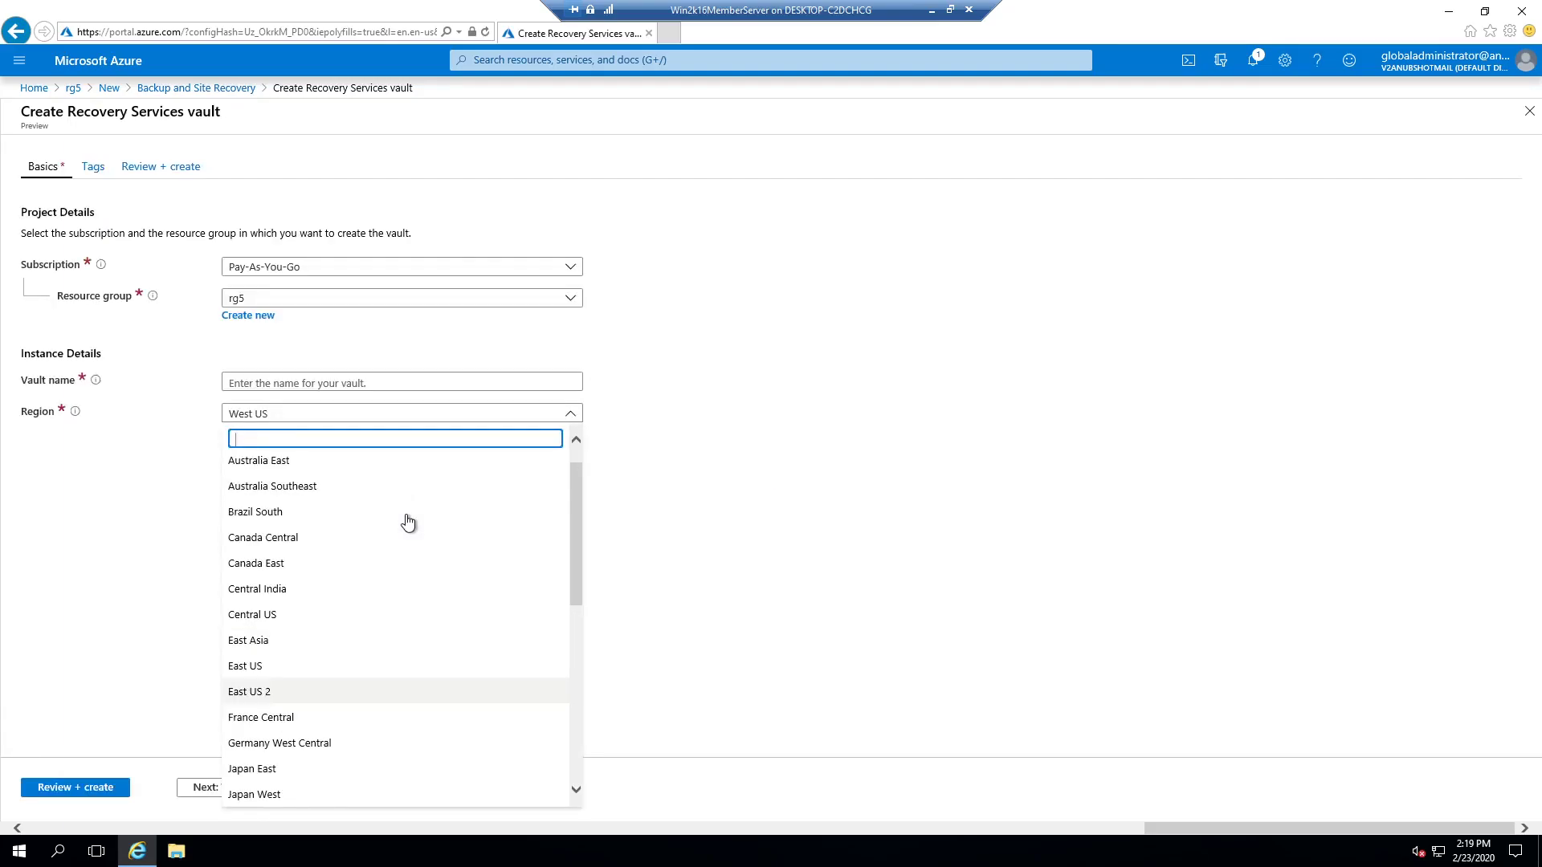
{"action": "left_click", "coordinate": [322, 499]}
{"action": "left_click", "coordinate": [322, 381]}
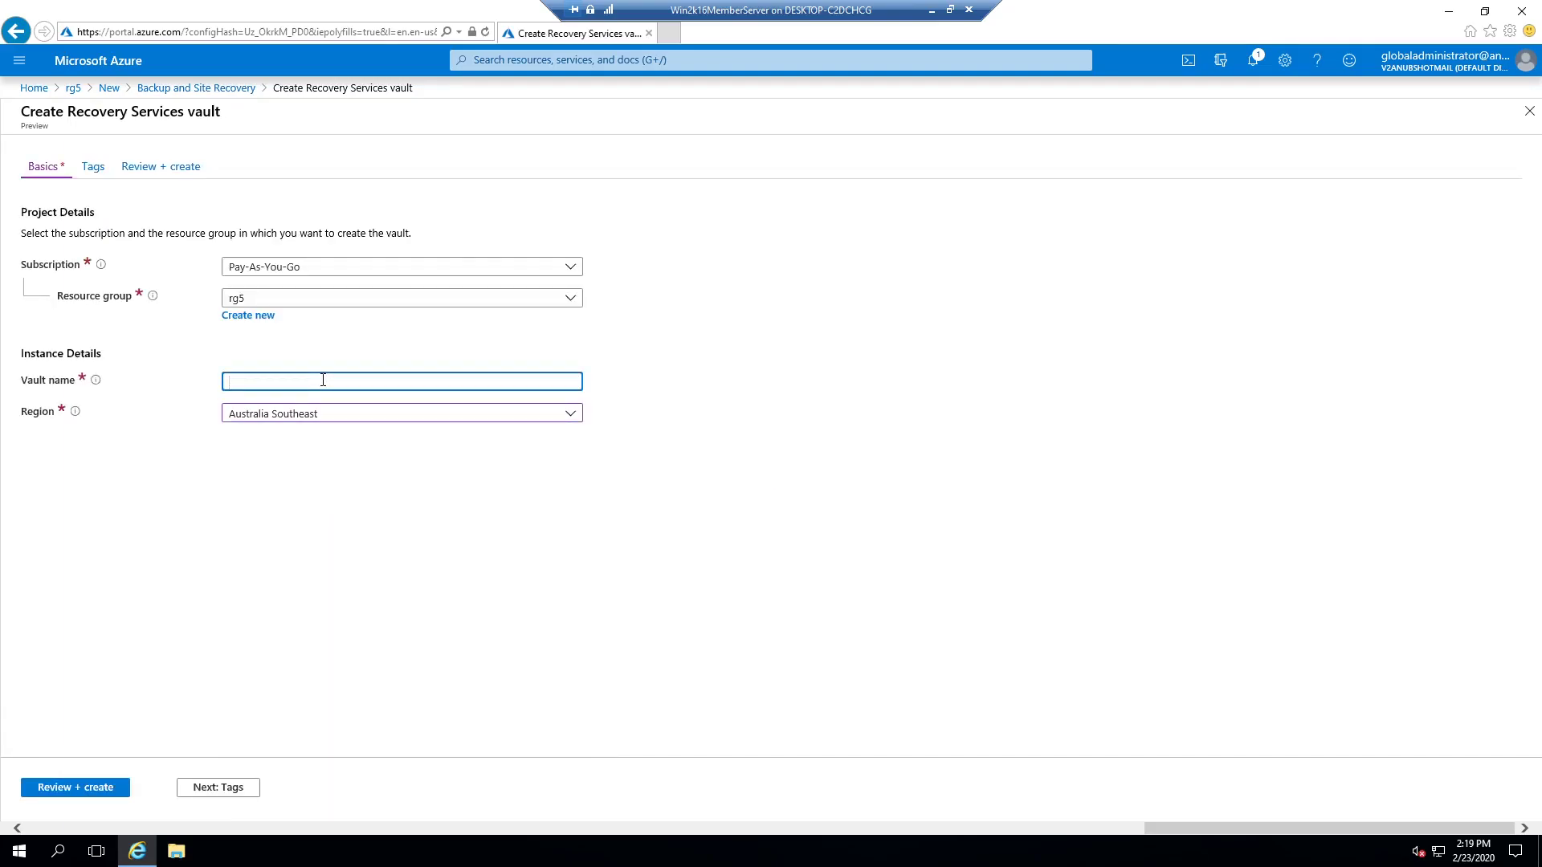
{"action": "type", "text": "vault123"}
{"action": "left_click", "coordinate": [93, 792]}
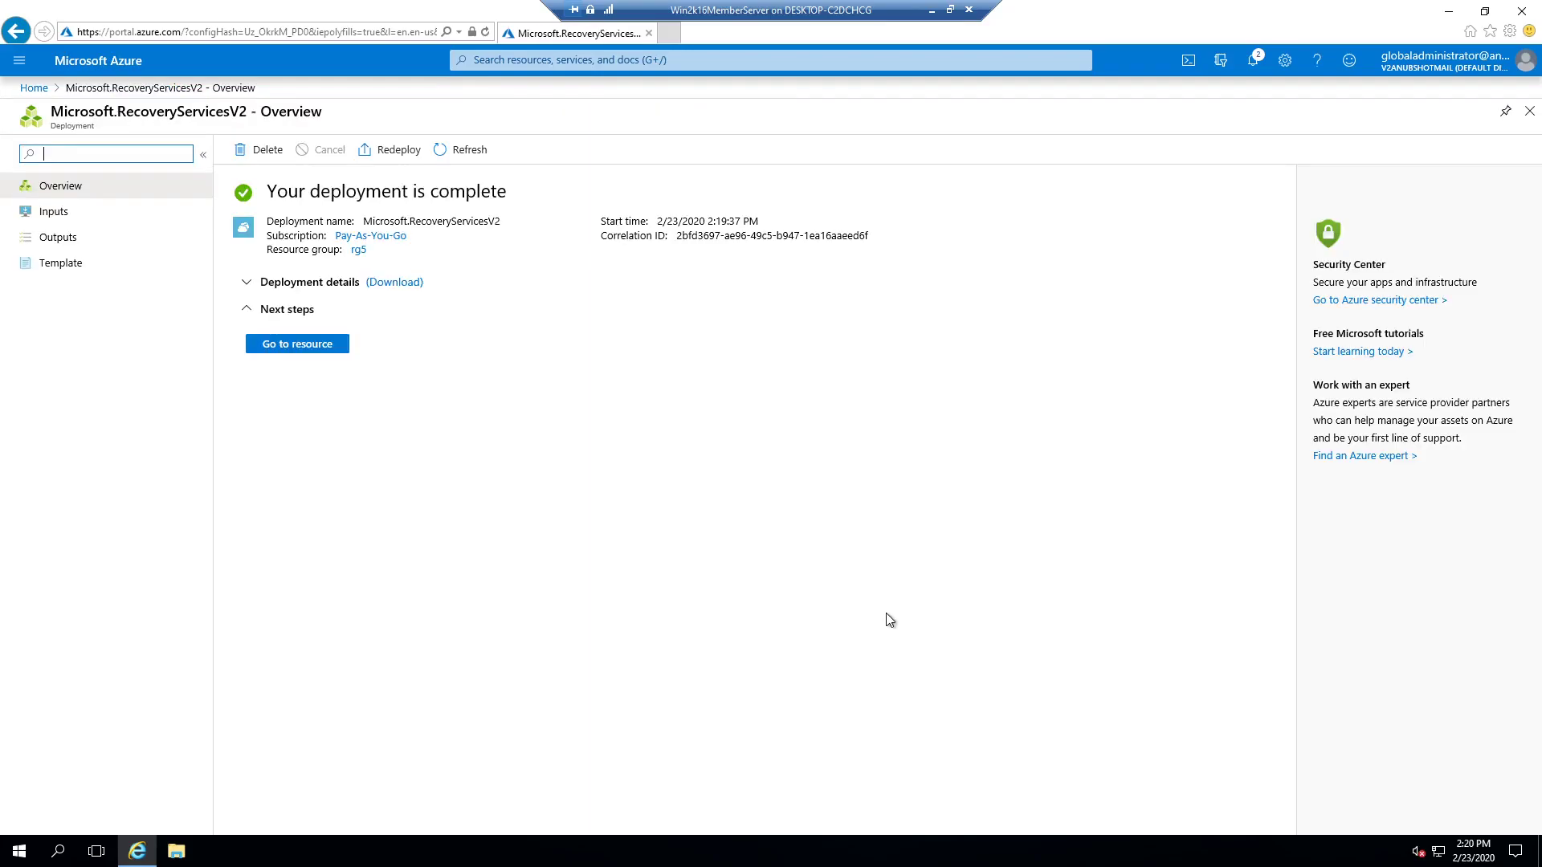
{"action": "left_click", "coordinate": [298, 353]}
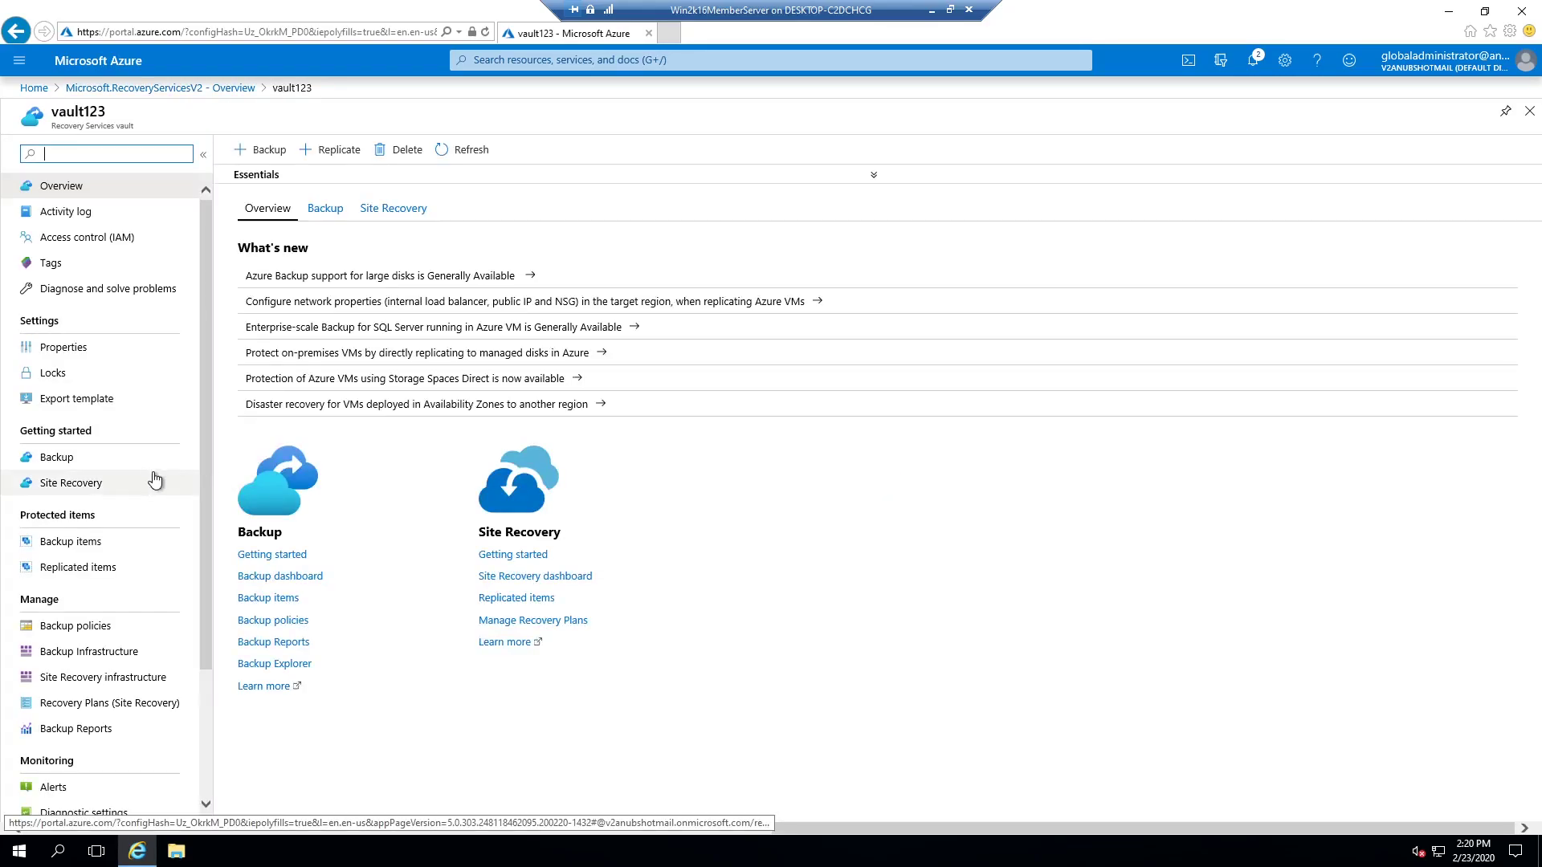
Step: Set vault123's backup workload to On-Premises with SQL Server, SharePoint and Exchange selected
{"action": "left_click", "coordinate": [65, 458]}
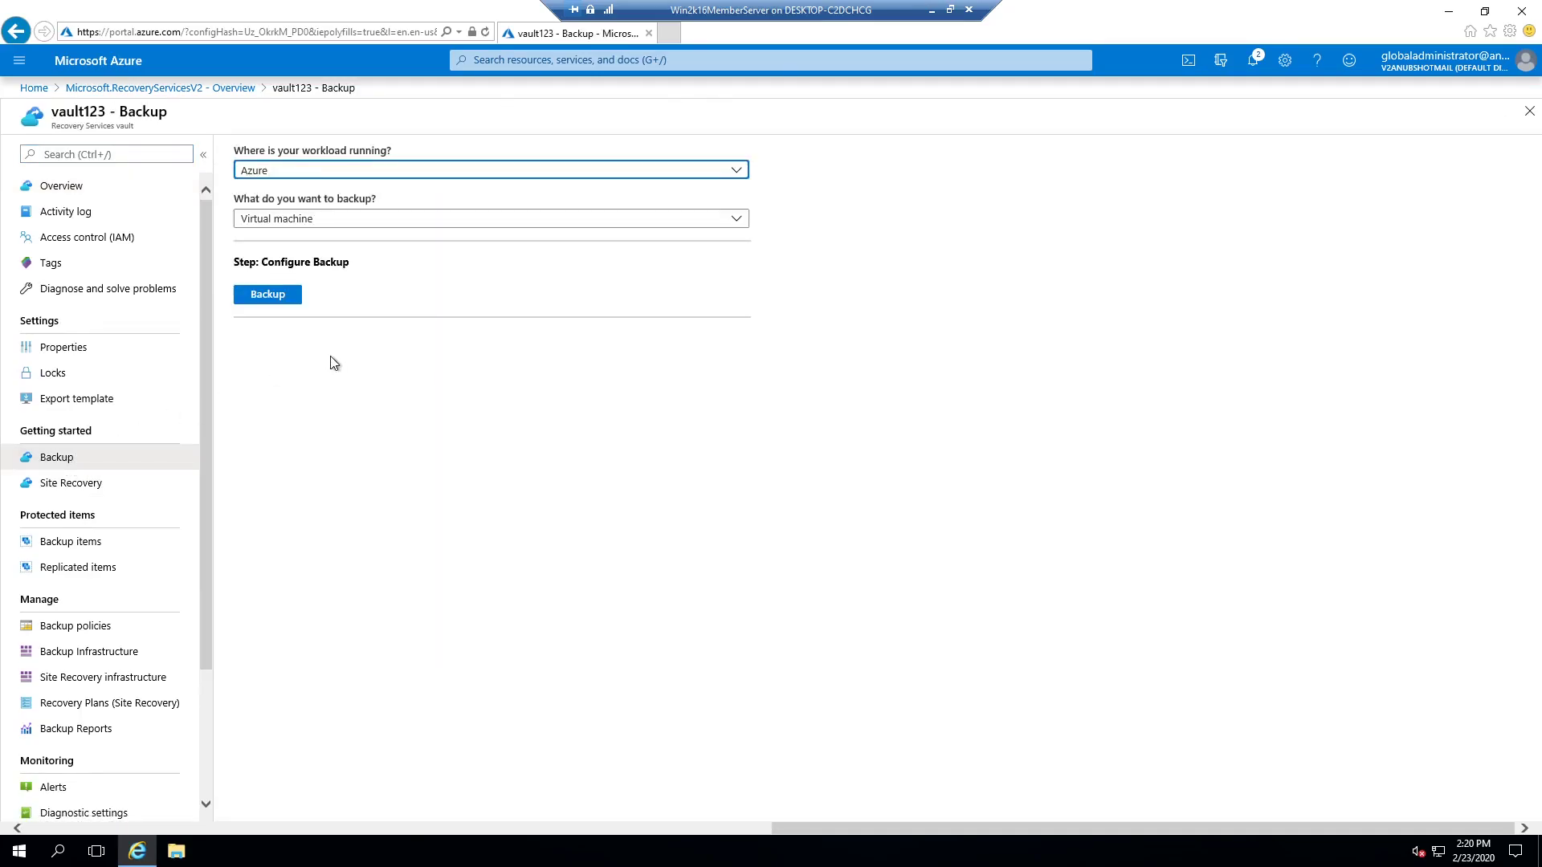
{"action": "left_click", "coordinate": [389, 171]}
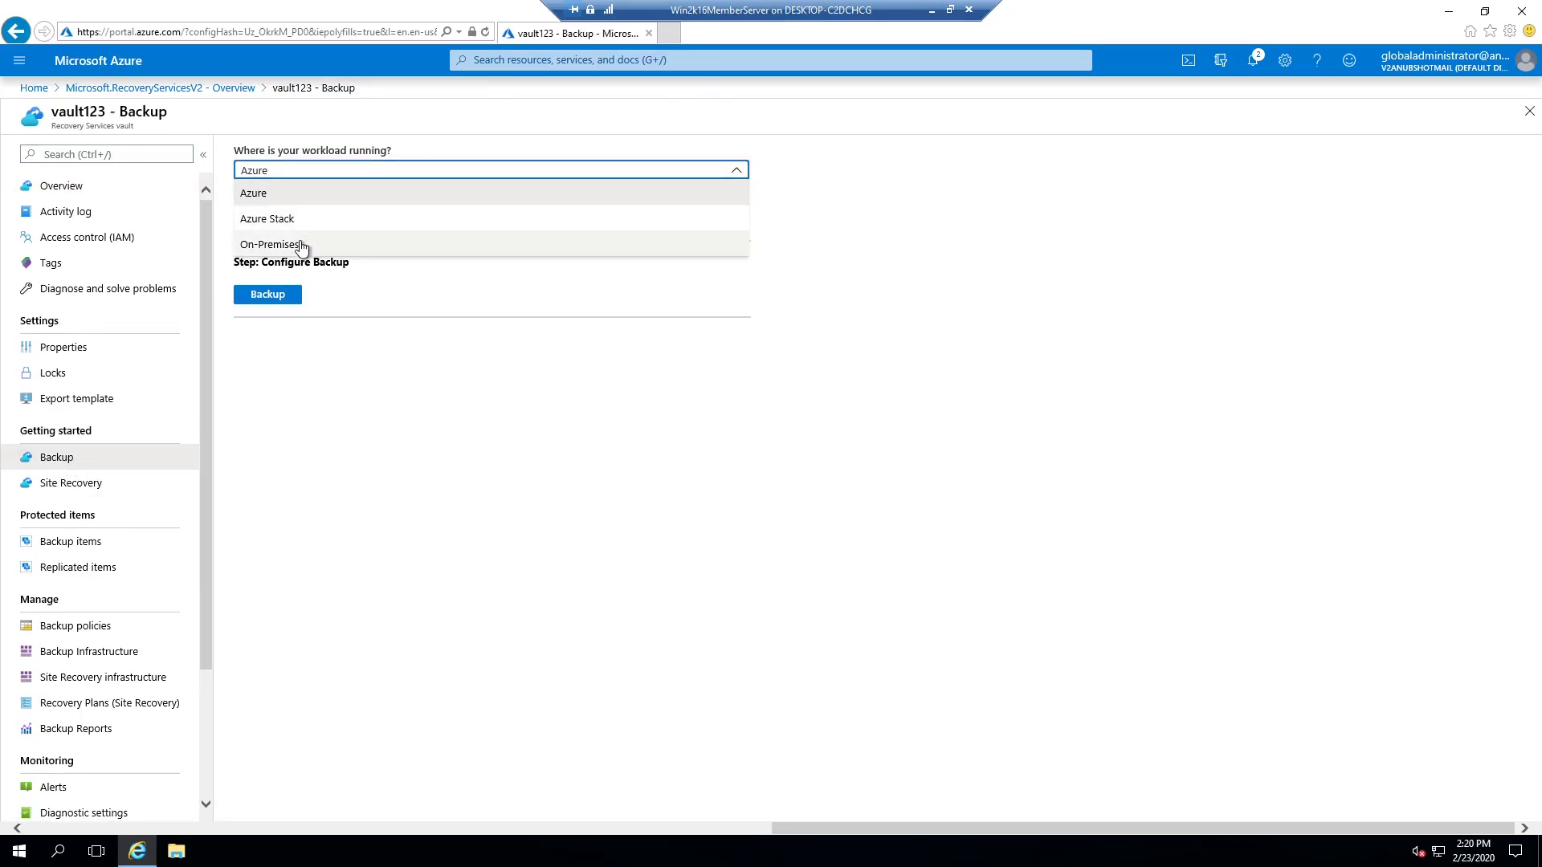
{"action": "left_click", "coordinate": [303, 244]}
{"action": "left_click", "coordinate": [313, 227]}
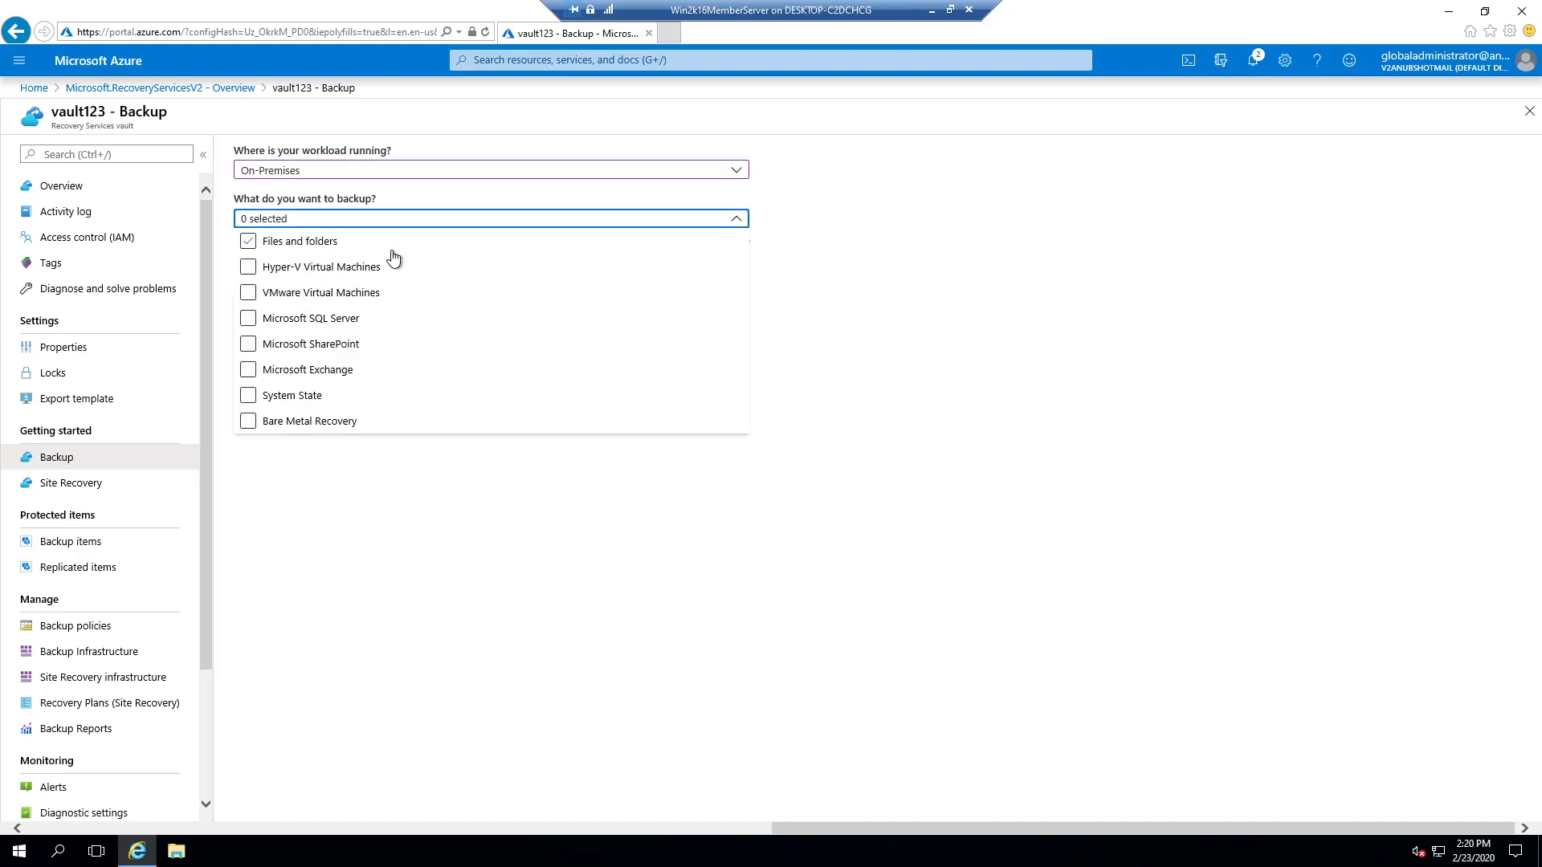
{"action": "left_click", "coordinate": [249, 321]}
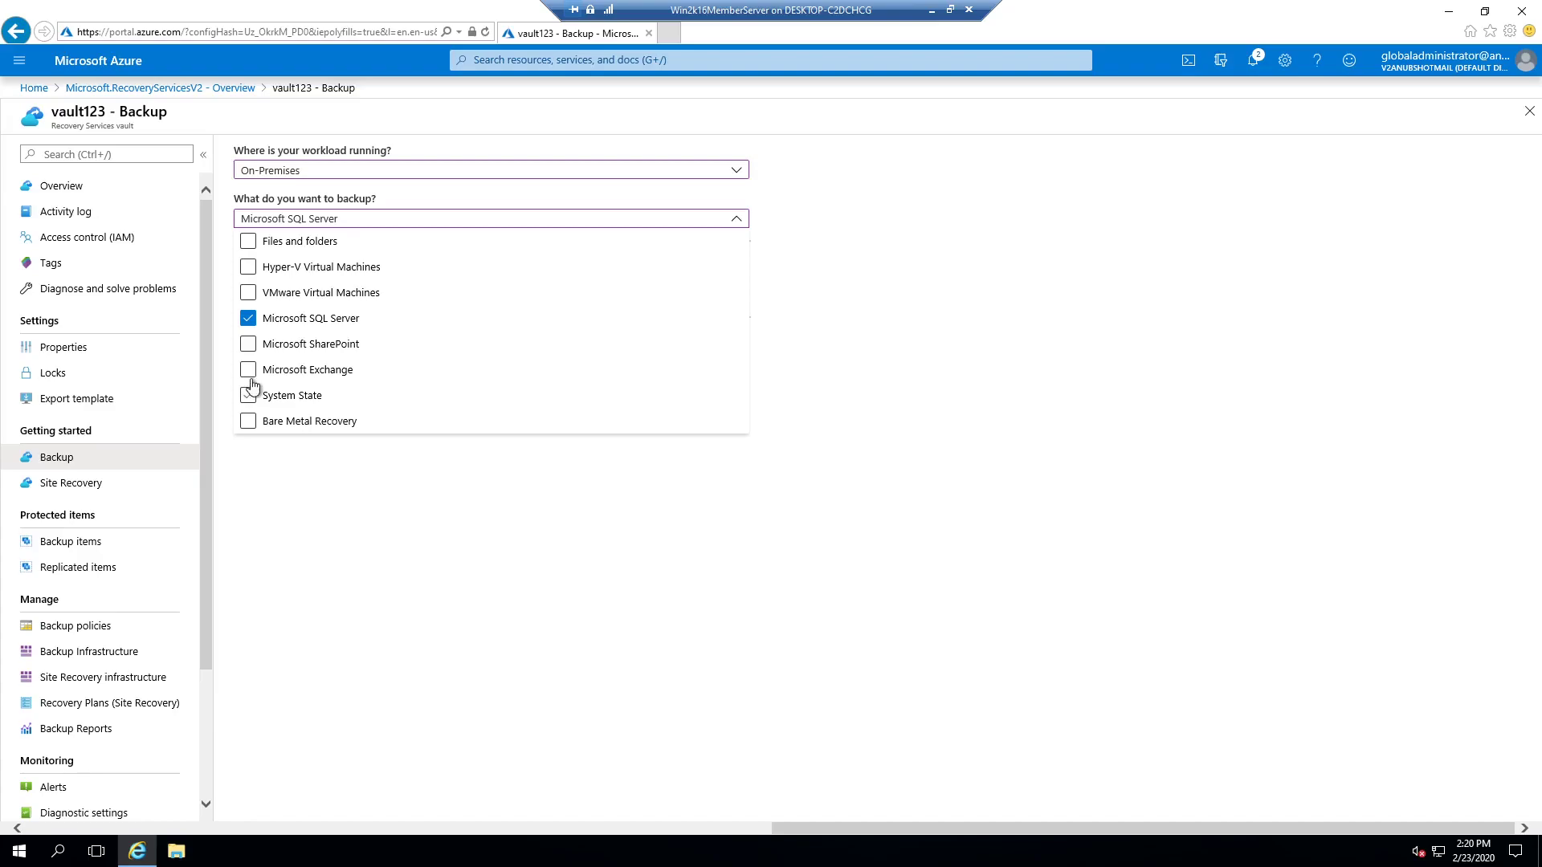
{"action": "left_click", "coordinate": [250, 343]}
{"action": "left_click", "coordinate": [249, 369]}
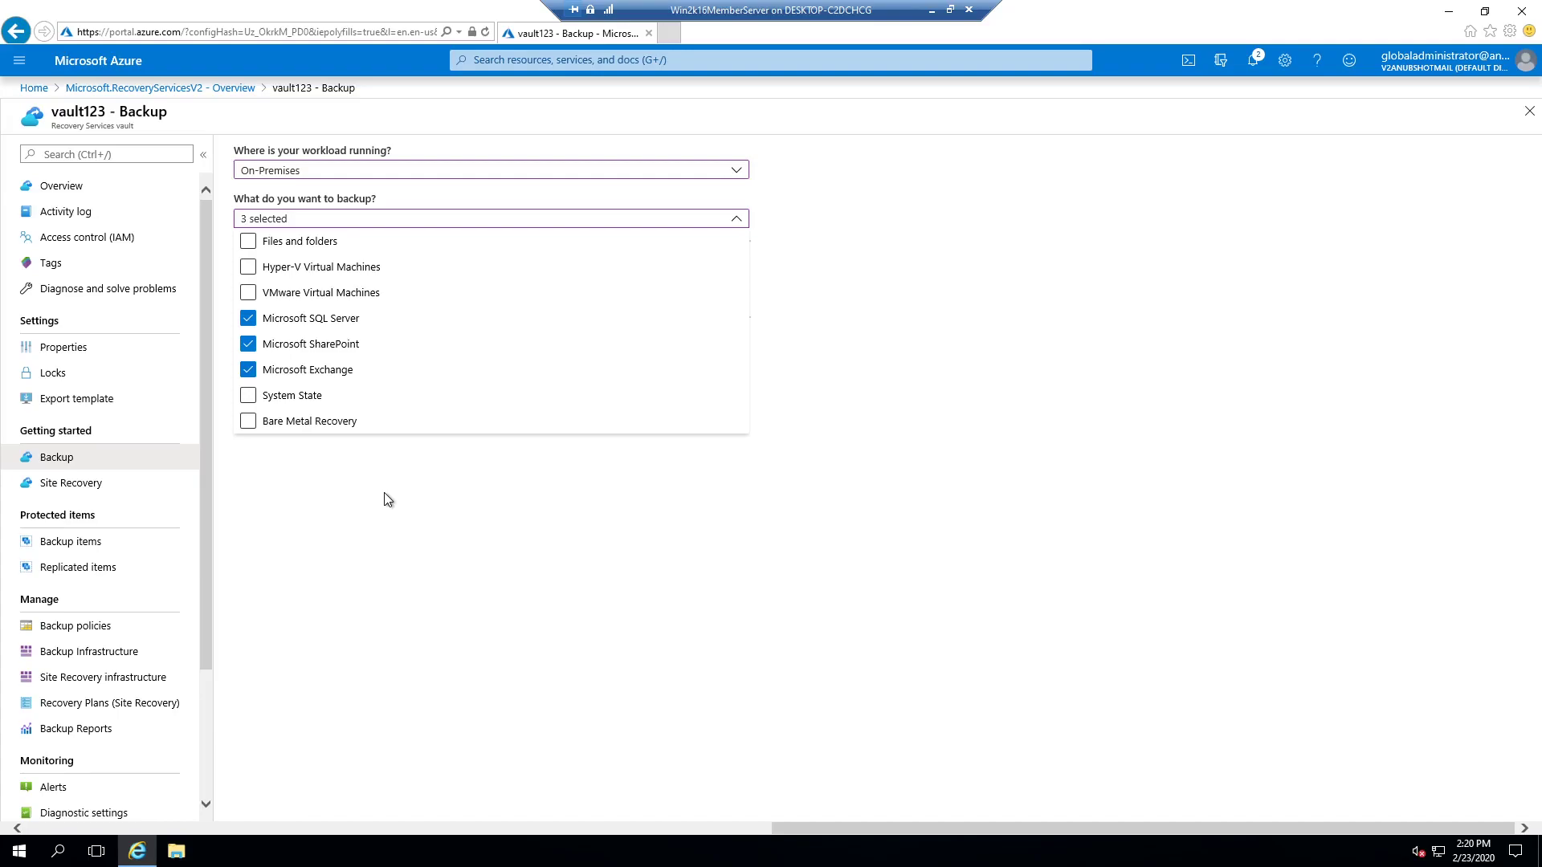
{"action": "left_click", "coordinate": [384, 494]}
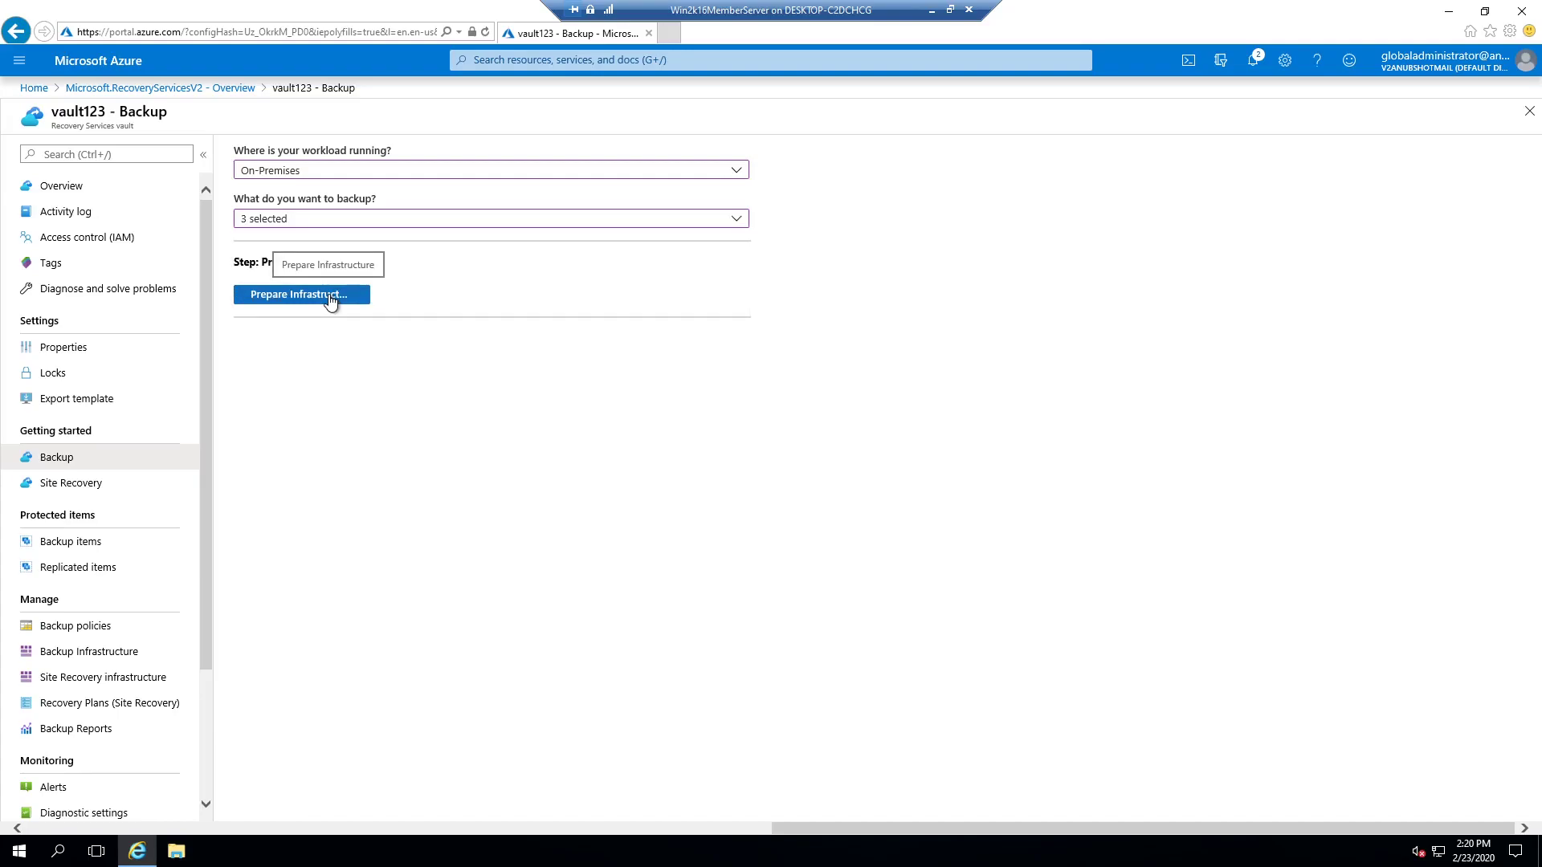
Step: Download all eight Azure Backup Server v3 files, the installer plus seven .bin parts
{"action": "left_click", "coordinate": [330, 297]}
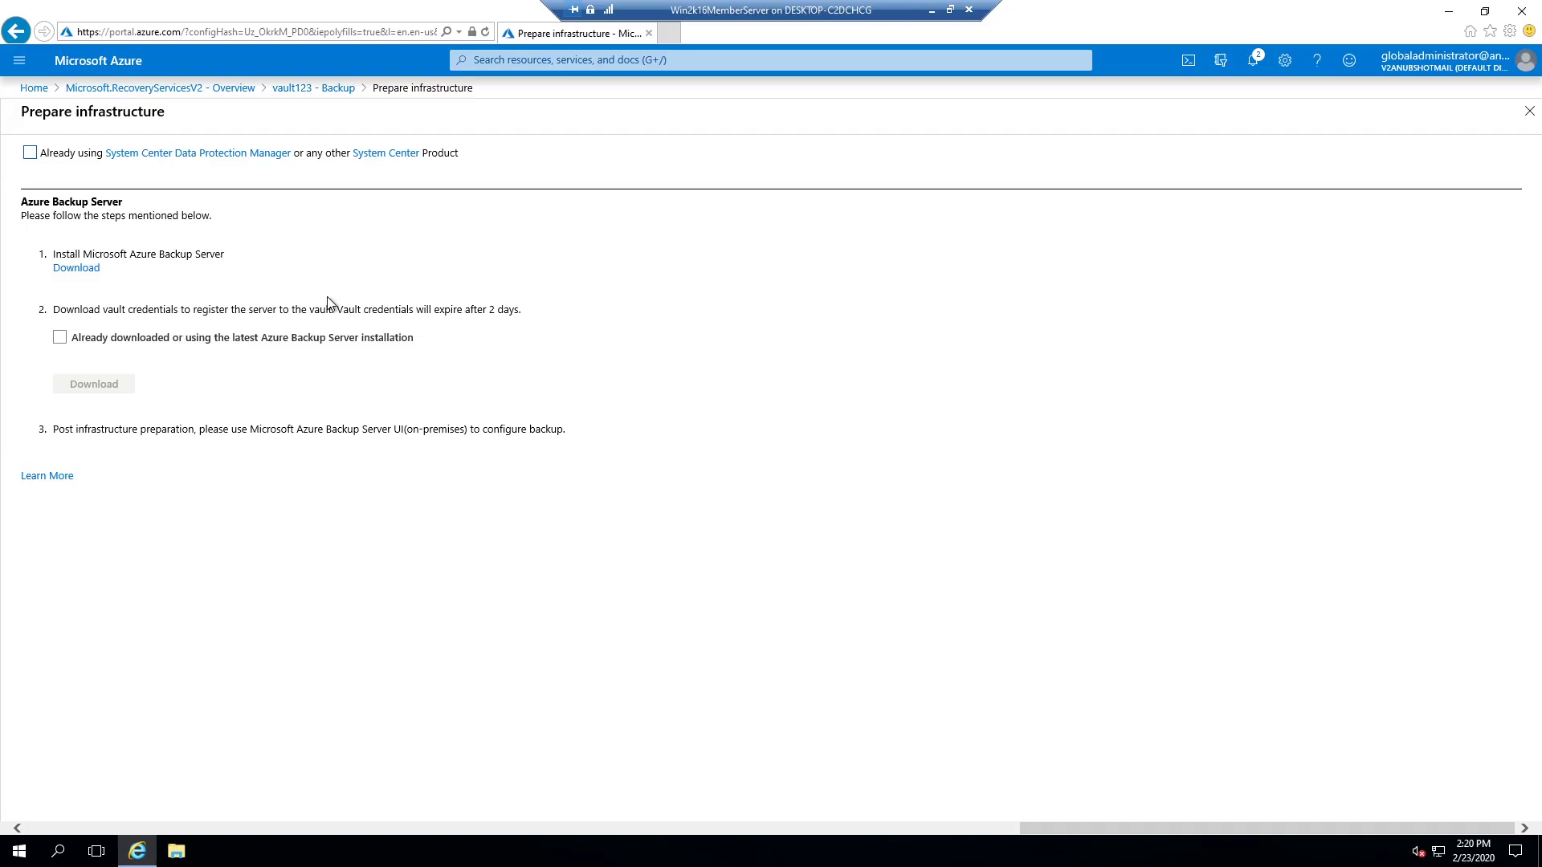
{"action": "left_click", "coordinate": [86, 273]}
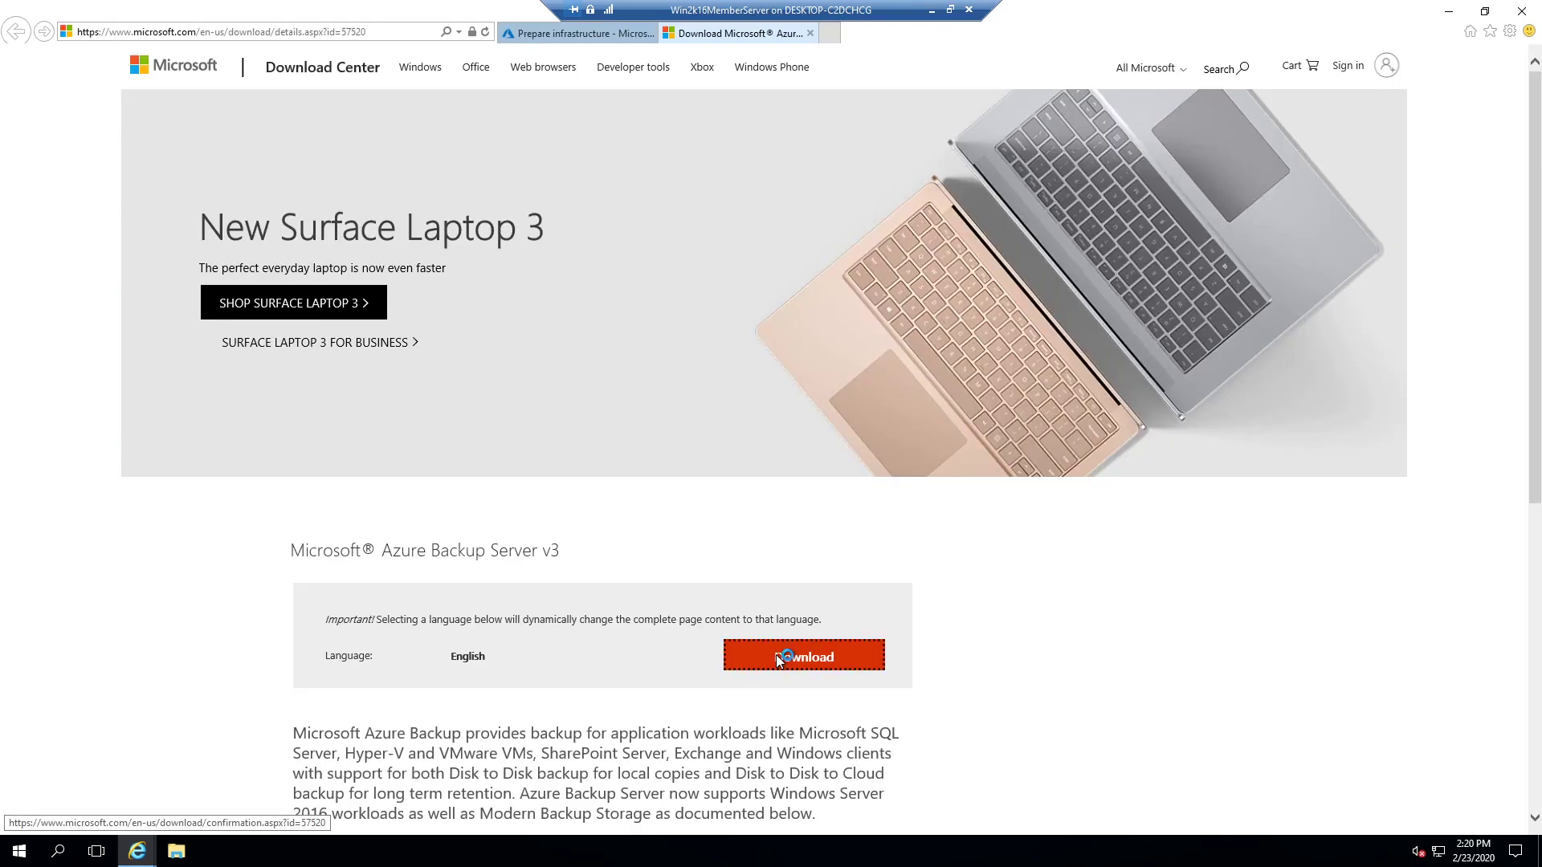
{"action": "left_click", "coordinate": [776, 653]}
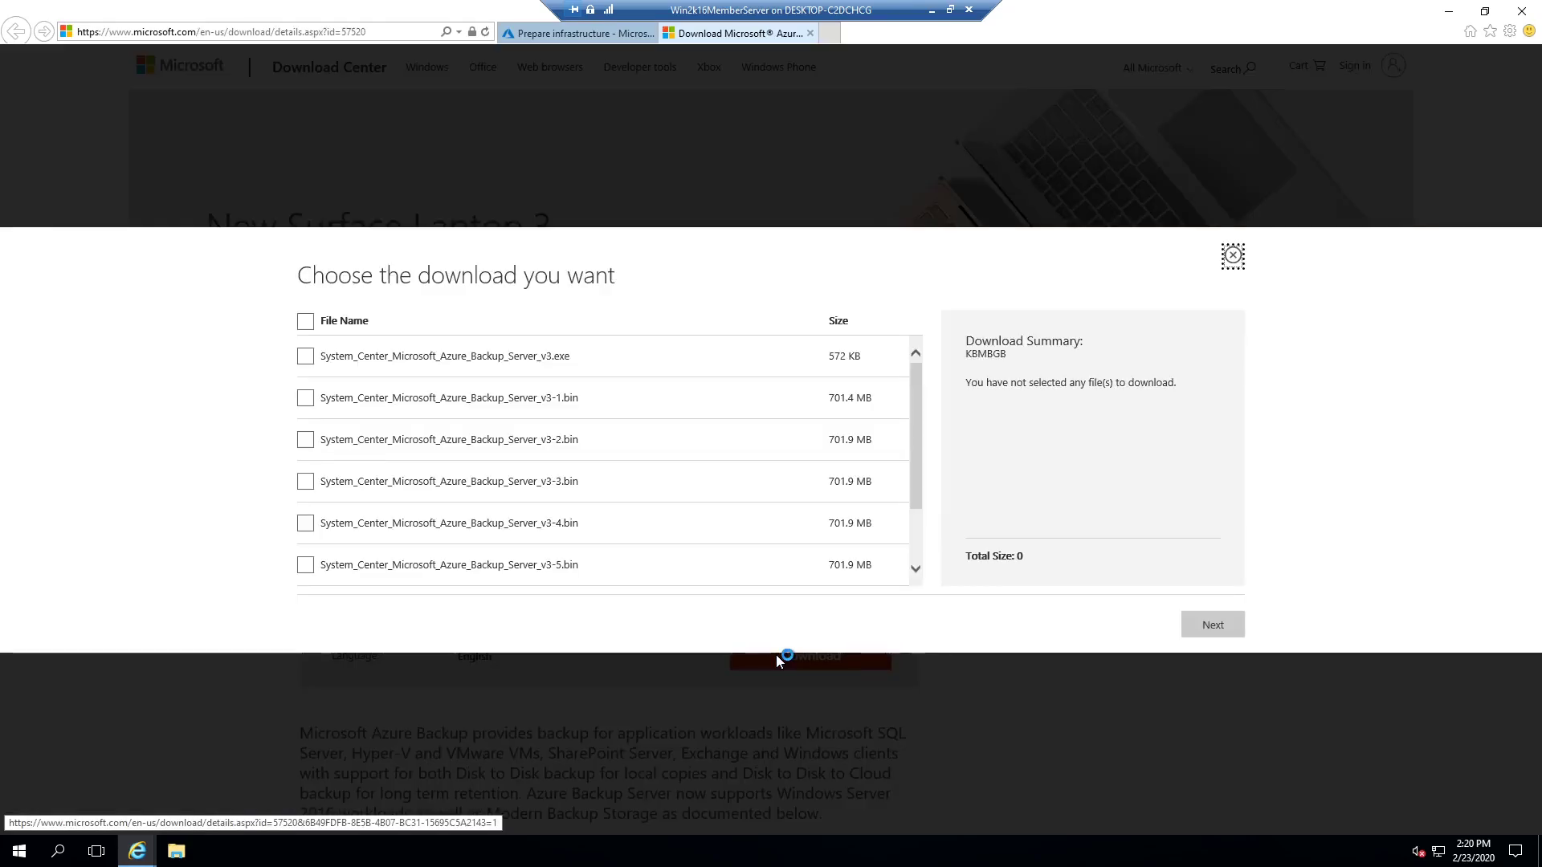
{"action": "left_click", "coordinate": [306, 322]}
{"action": "scroll", "coordinate": [634, 436], "scroll_direction": "down", "scroll_amount": 2}
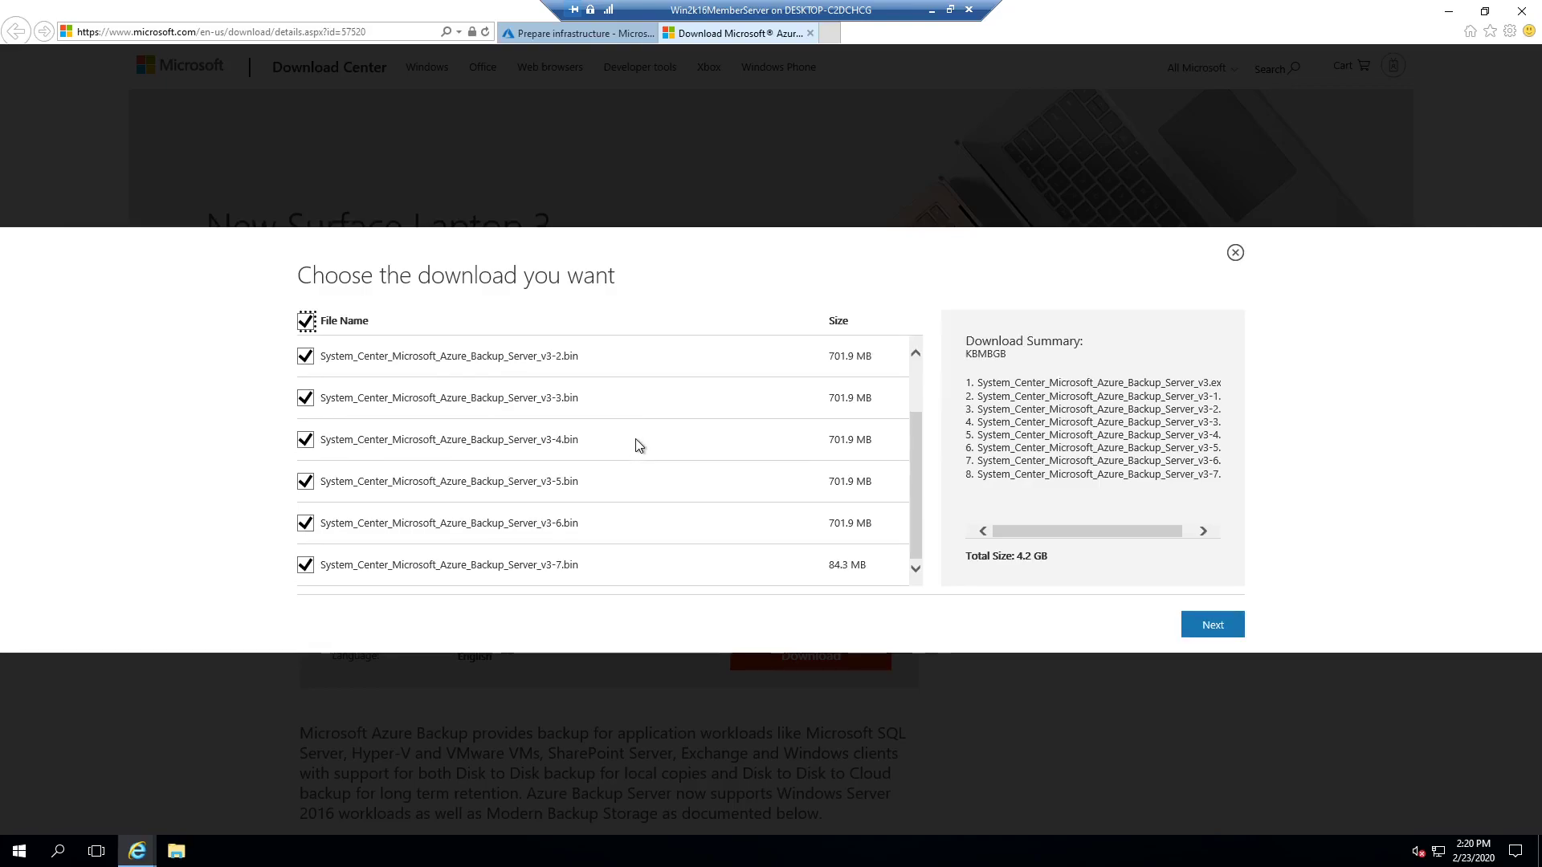
{"action": "left_click", "coordinate": [1216, 625]}
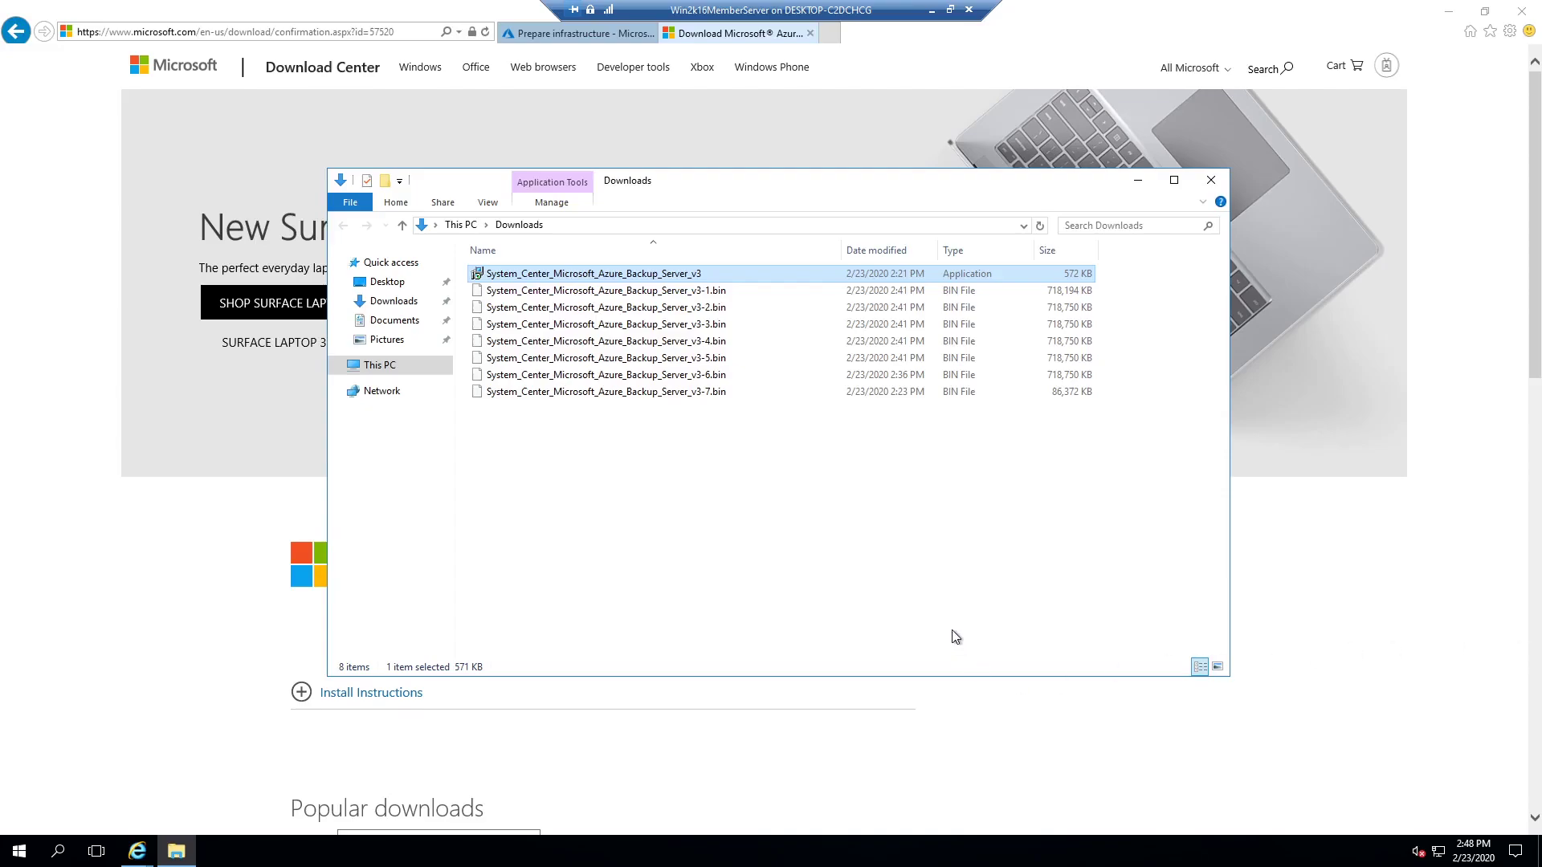
Step: Run the Azure Backup Server installer and extract its files to the default folder
{"action": "double_click", "coordinate": [655, 273]}
{"action": "left_click", "coordinate": [821, 444]}
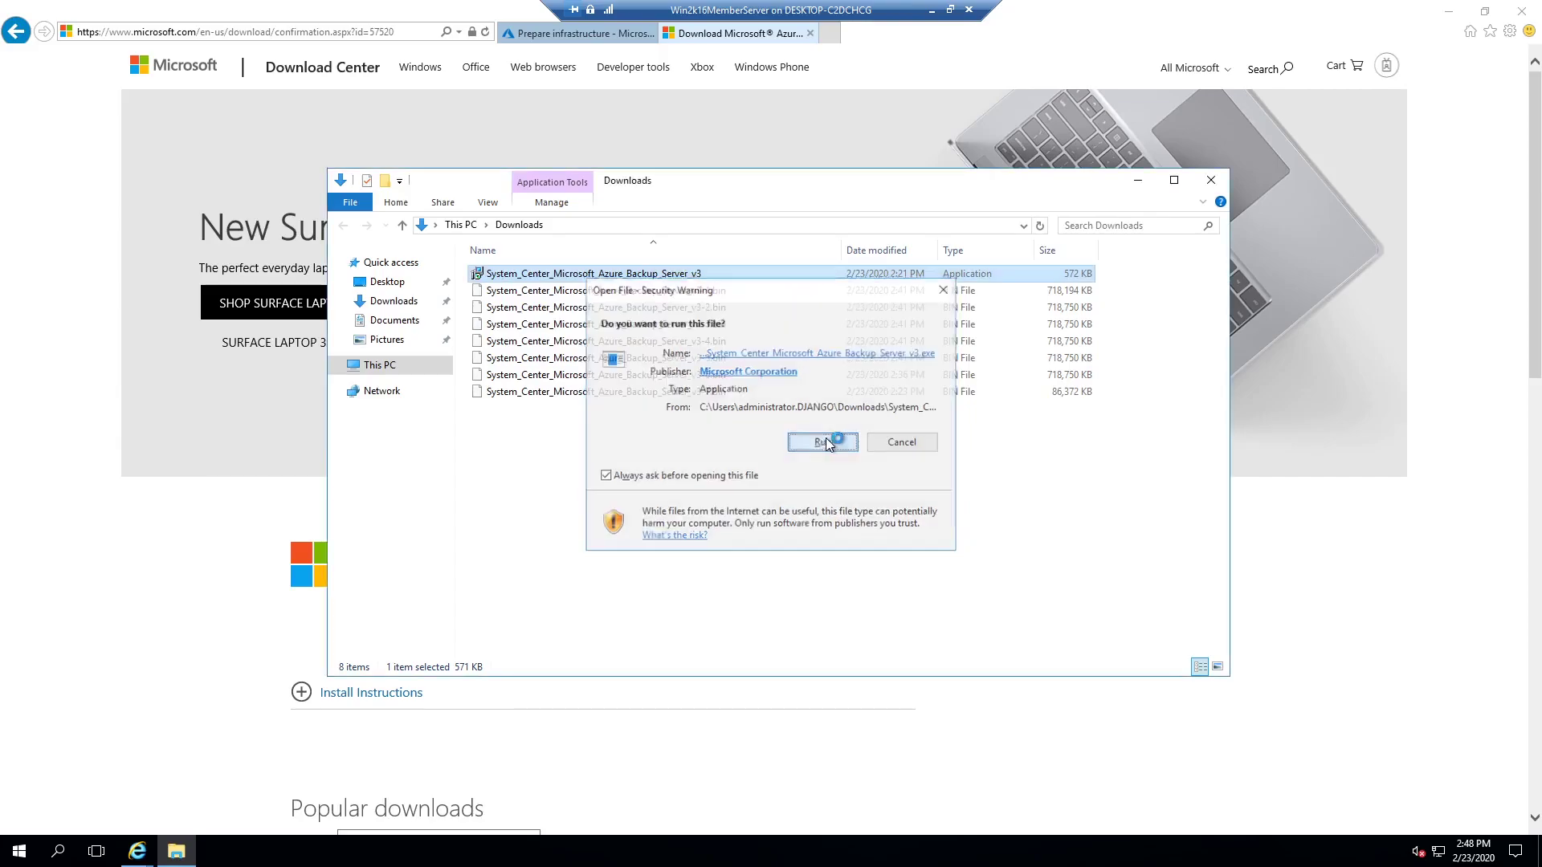
{"action": "left_click", "coordinate": [859, 551]}
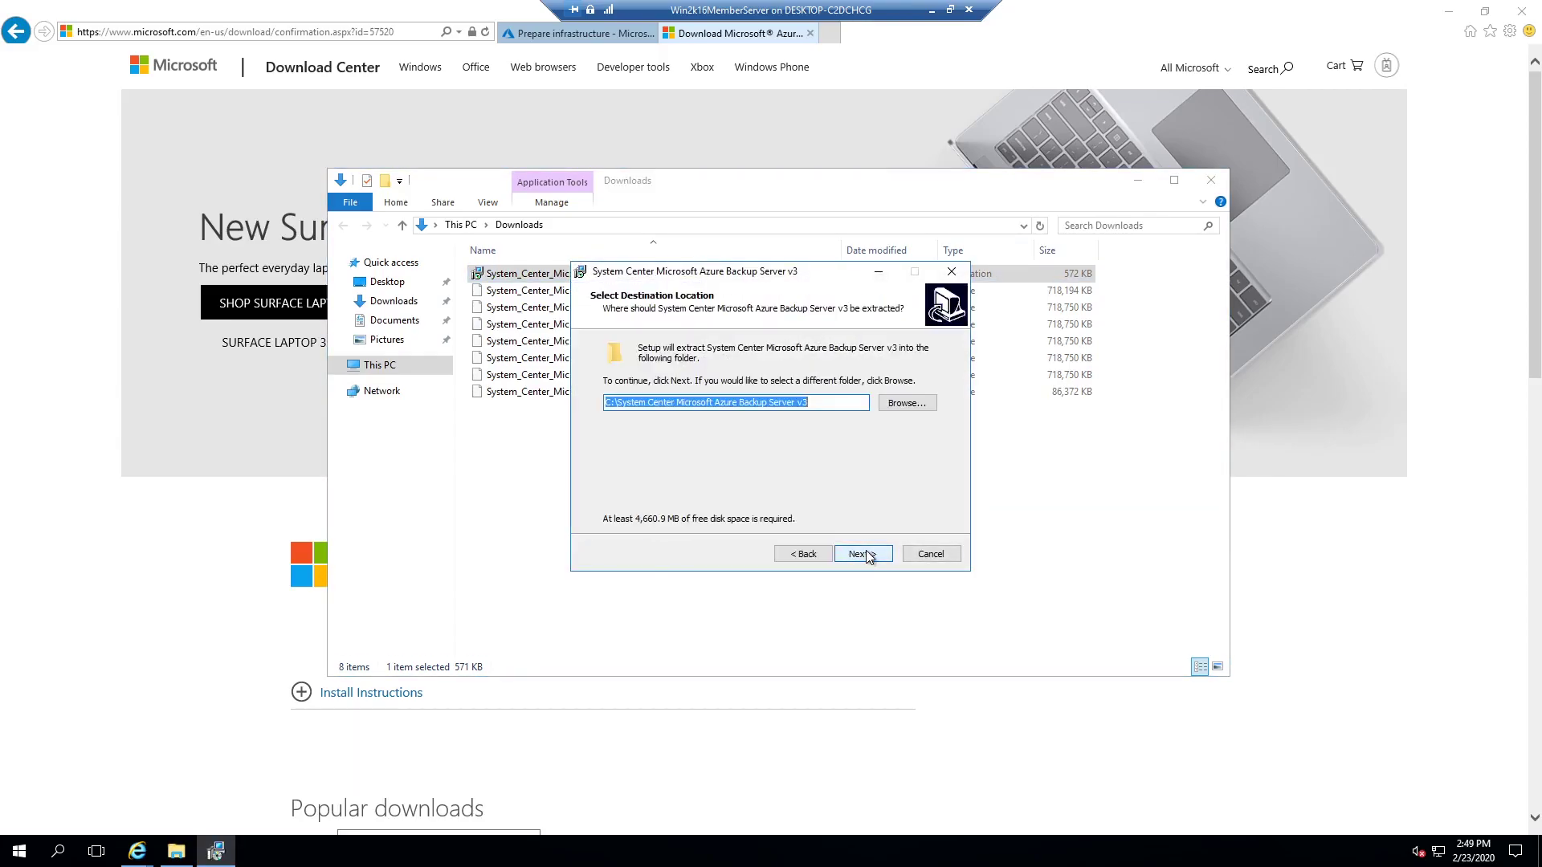
{"action": "left_click", "coordinate": [864, 554]}
{"action": "left_click", "coordinate": [863, 554]}
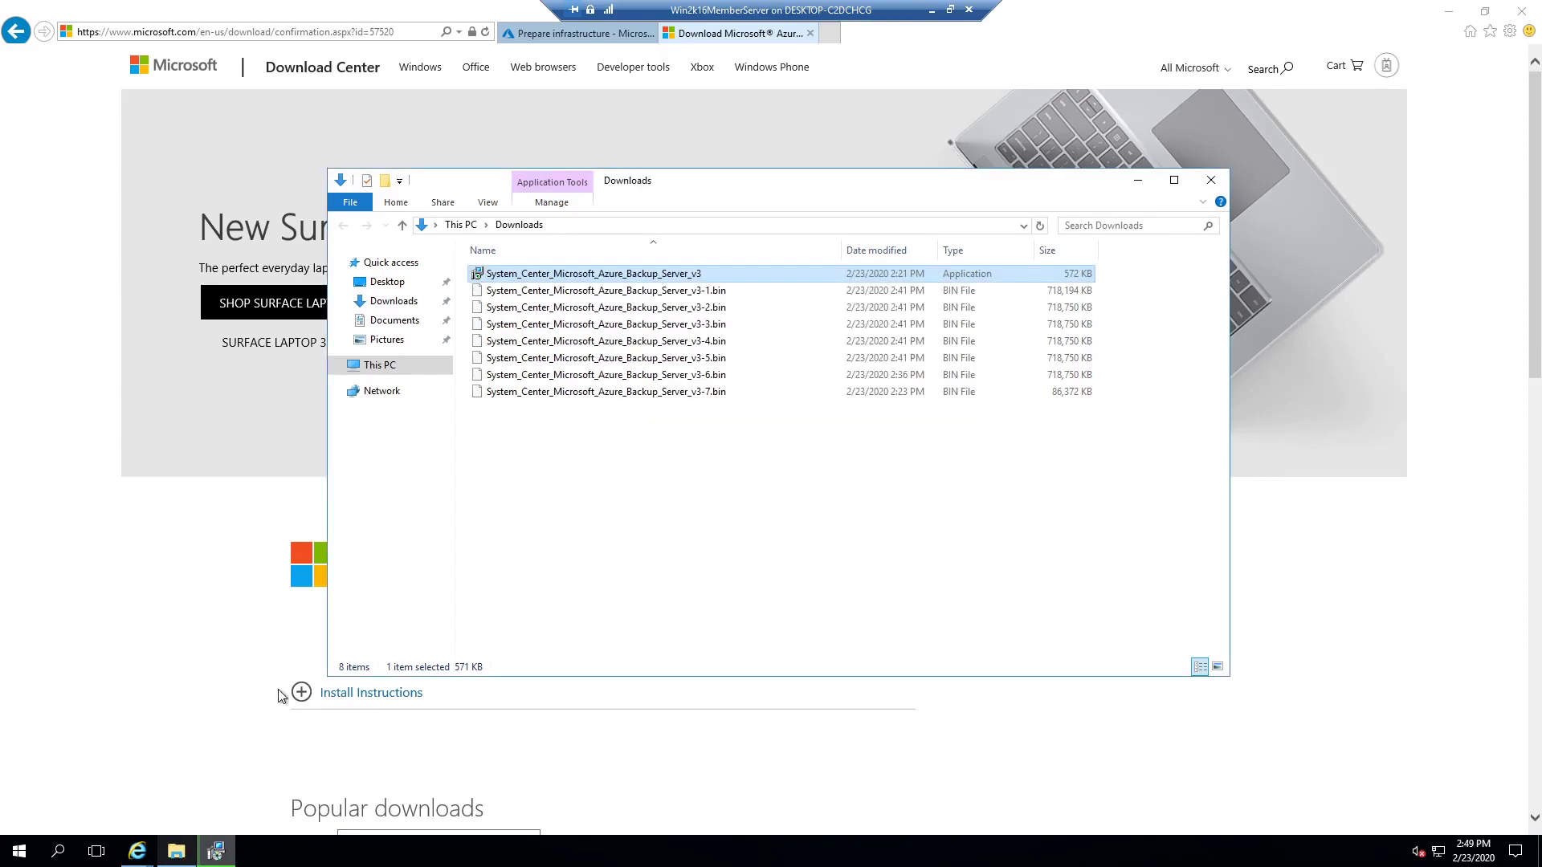
Step: Open C:\System Center Microsoft Azure Backup Server v3 and finish the extraction wizard
{"action": "left_click", "coordinate": [394, 363]}
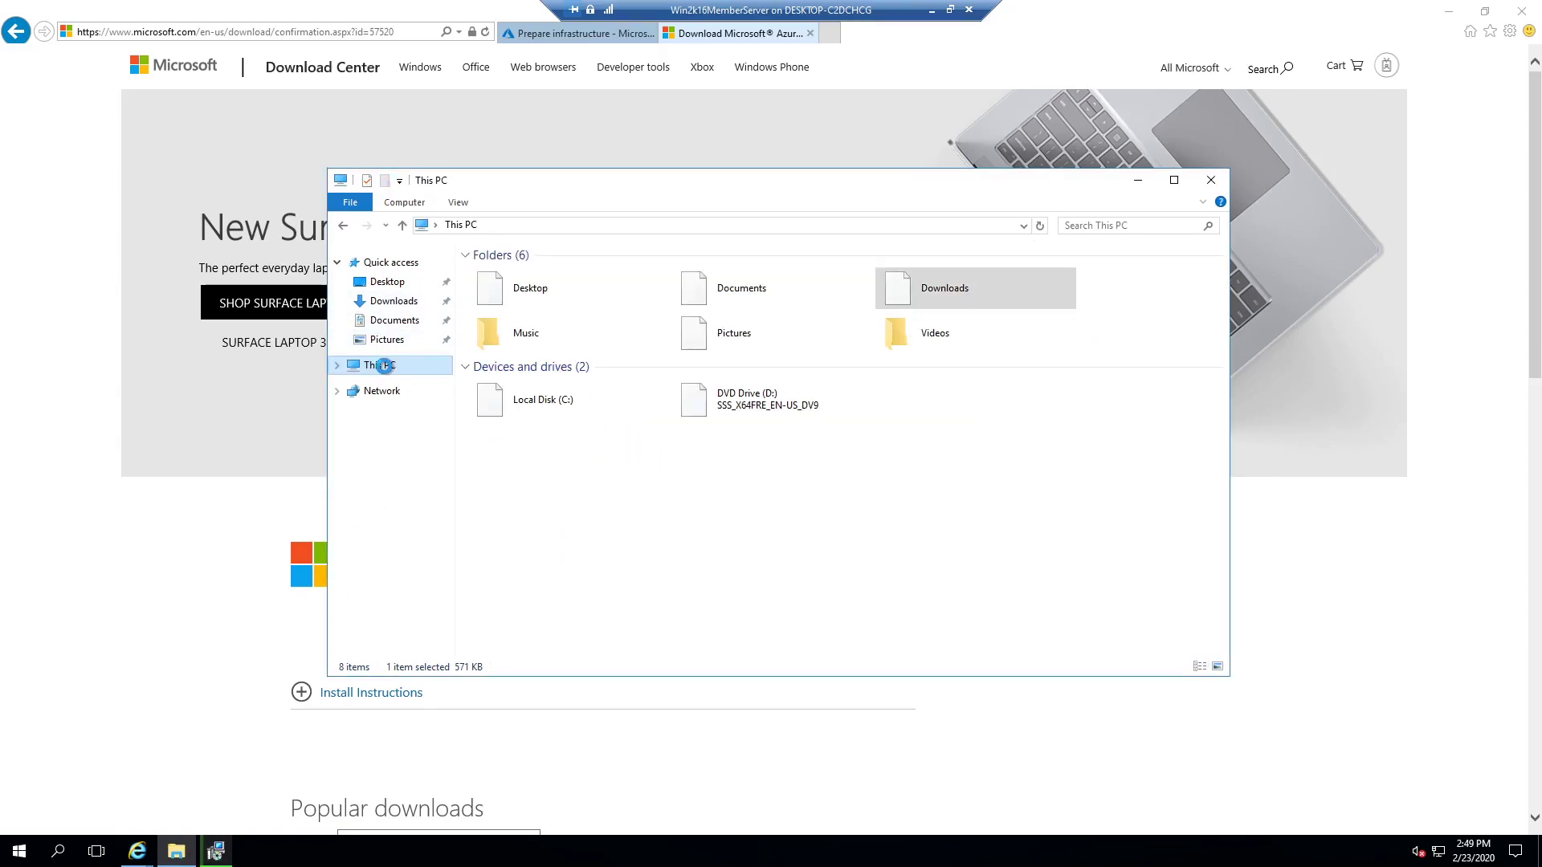
{"action": "double_click", "coordinate": [546, 401]}
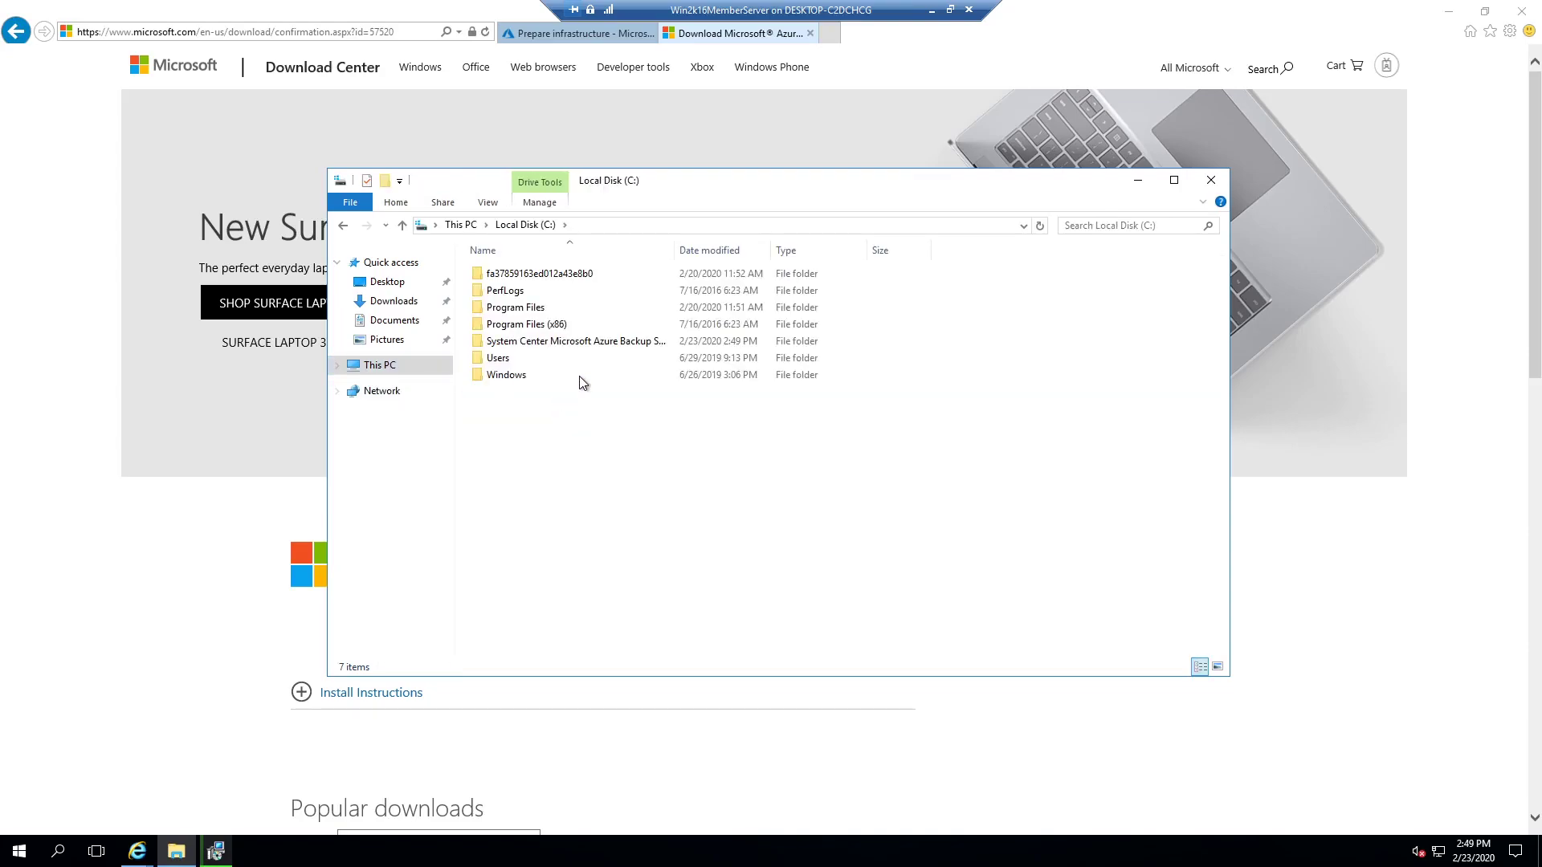
{"action": "double_click", "coordinate": [601, 348]}
{"action": "scroll", "coordinate": [961, 511], "scroll_direction": "down", "scroll_amount": 3}
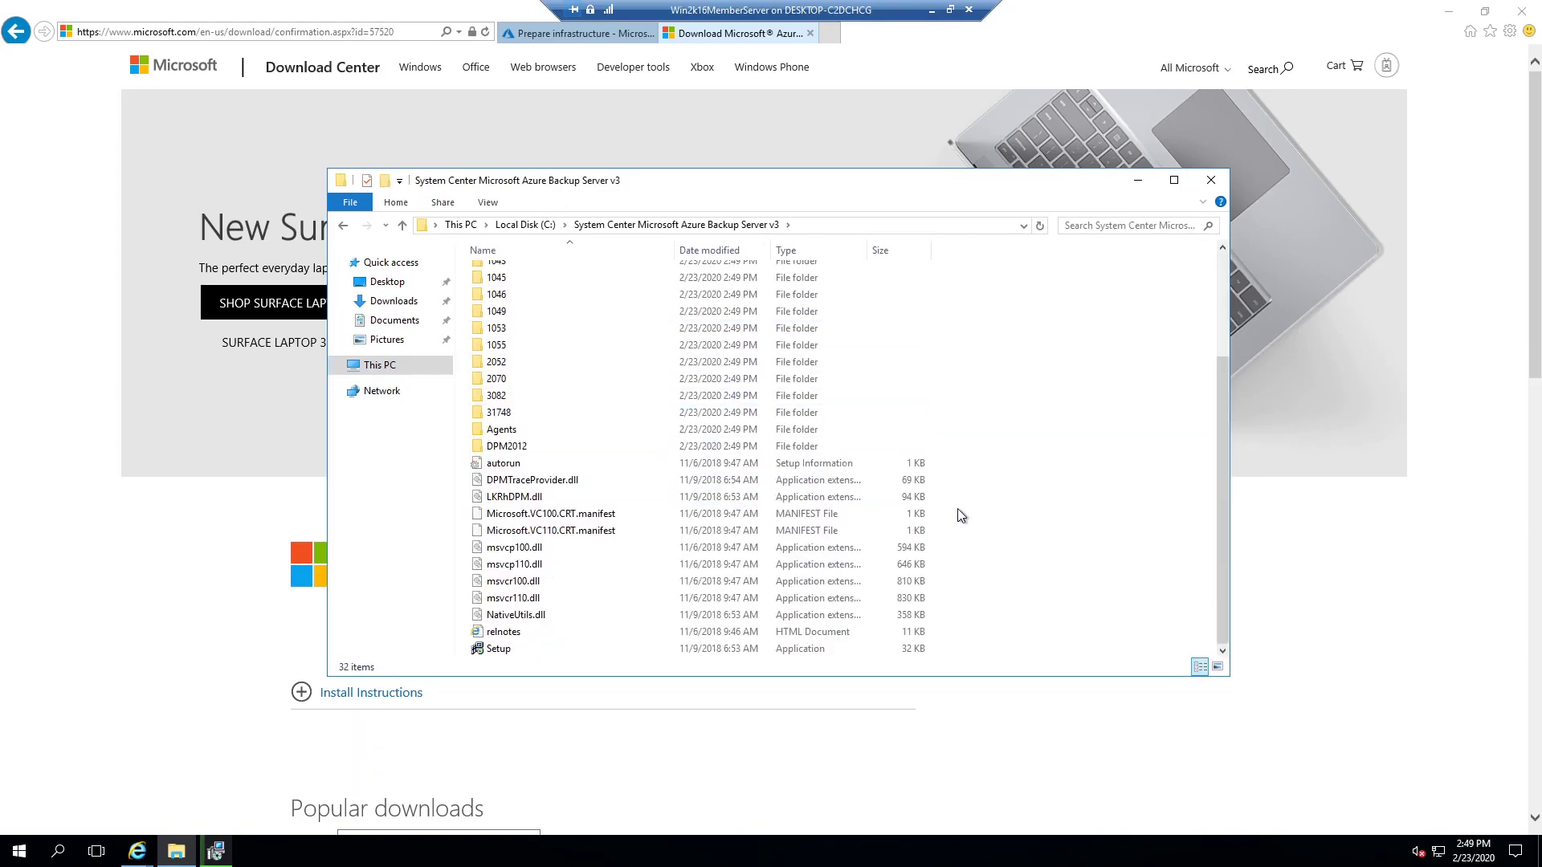
{"action": "left_click", "coordinate": [215, 851]}
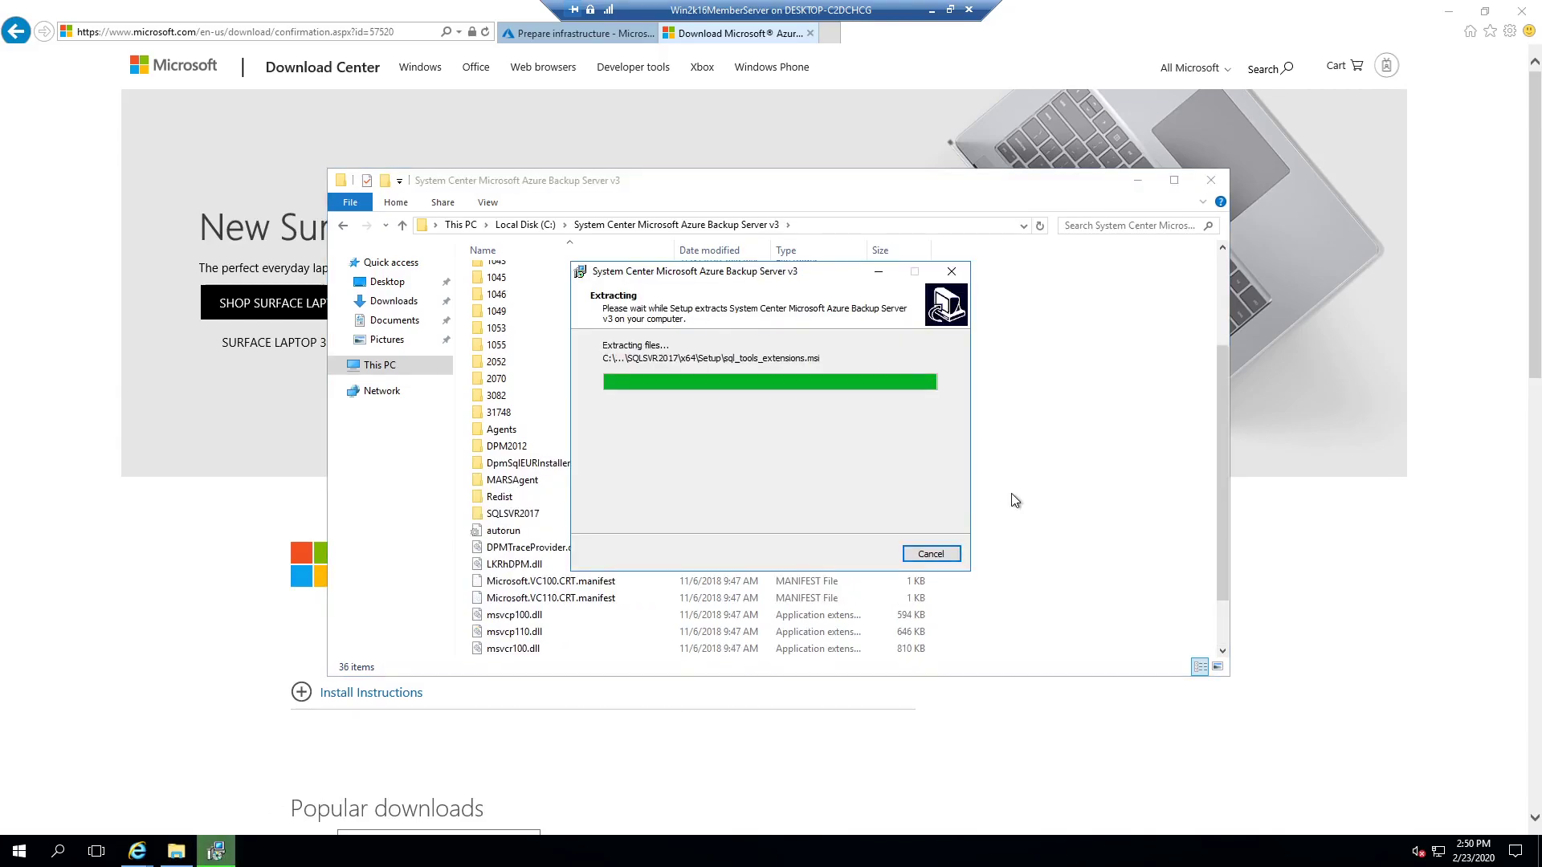
{"action": "left_click", "coordinate": [877, 554]}
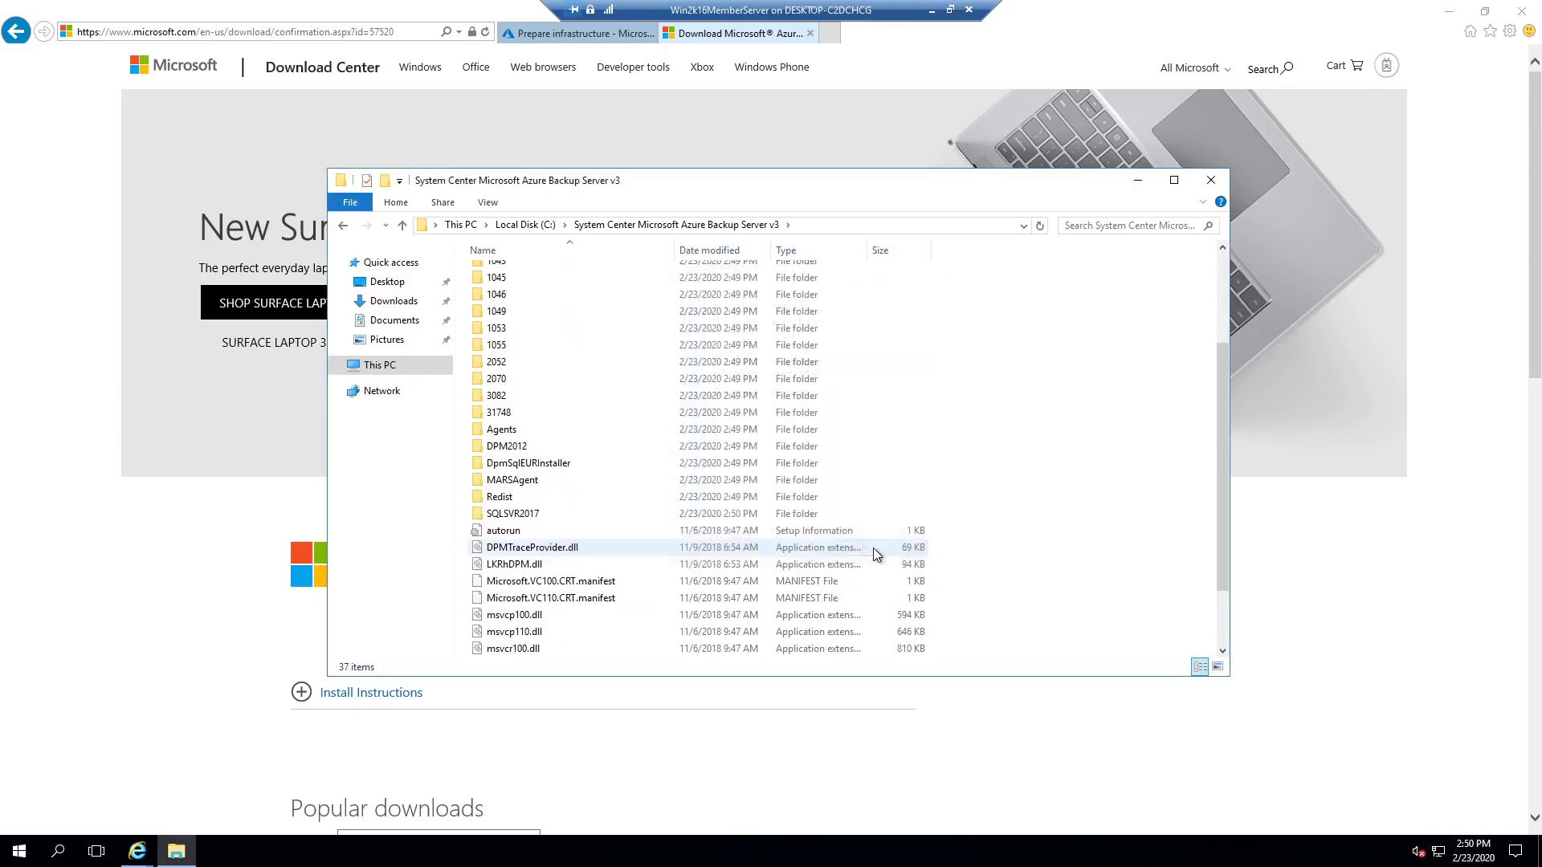
{"action": "scroll", "coordinate": [971, 526], "scroll_direction": "down", "scroll_amount": 2}
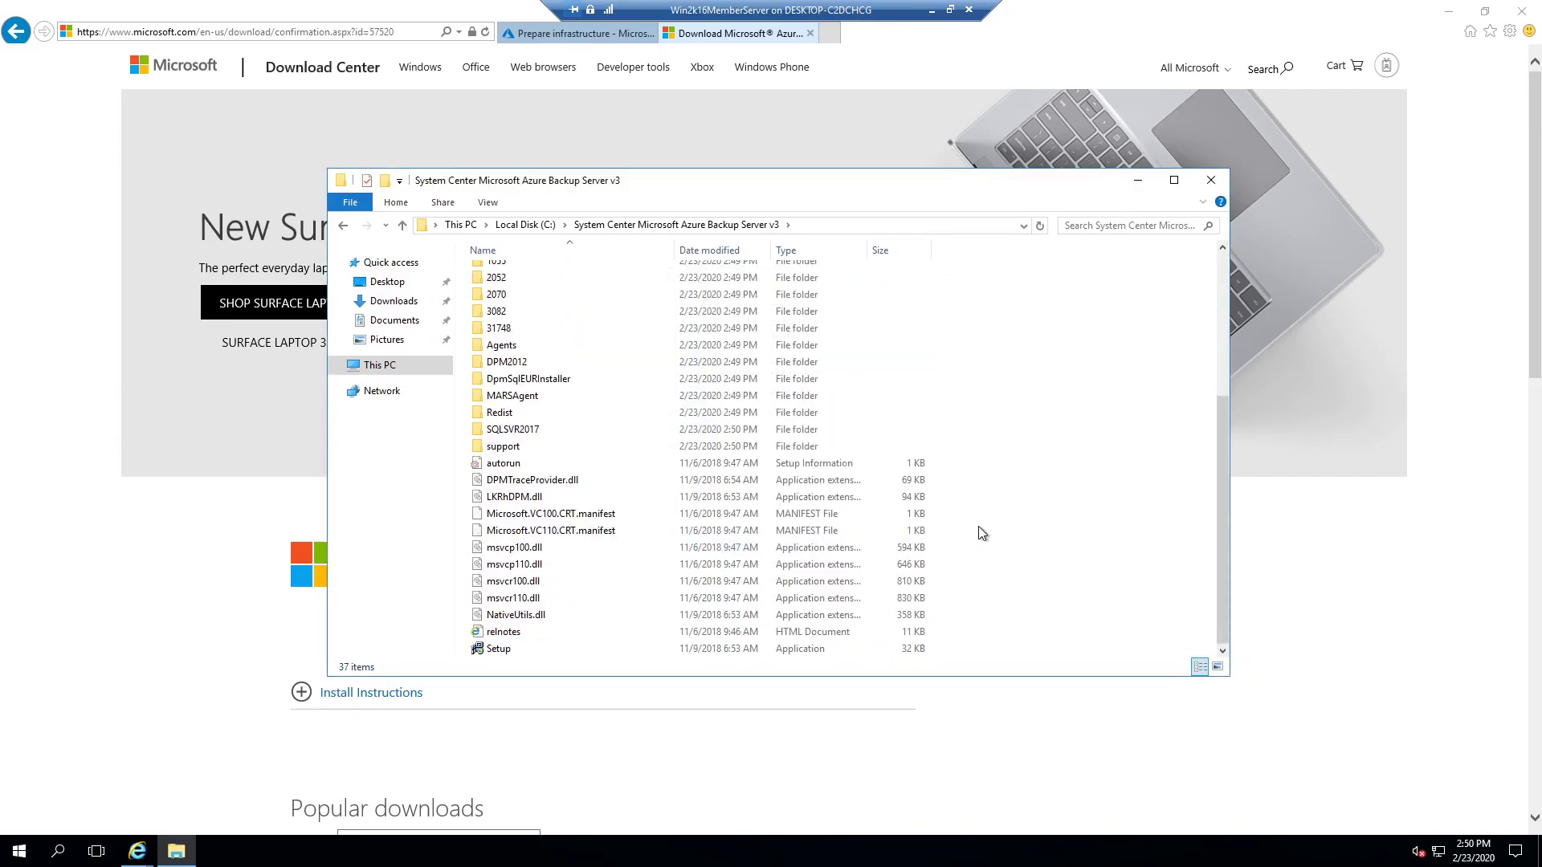
Step: Launch Setup for Microsoft Azure Backup Server and pass prerequisite and new SQL instance checks
{"action": "double_click", "coordinate": [499, 649]}
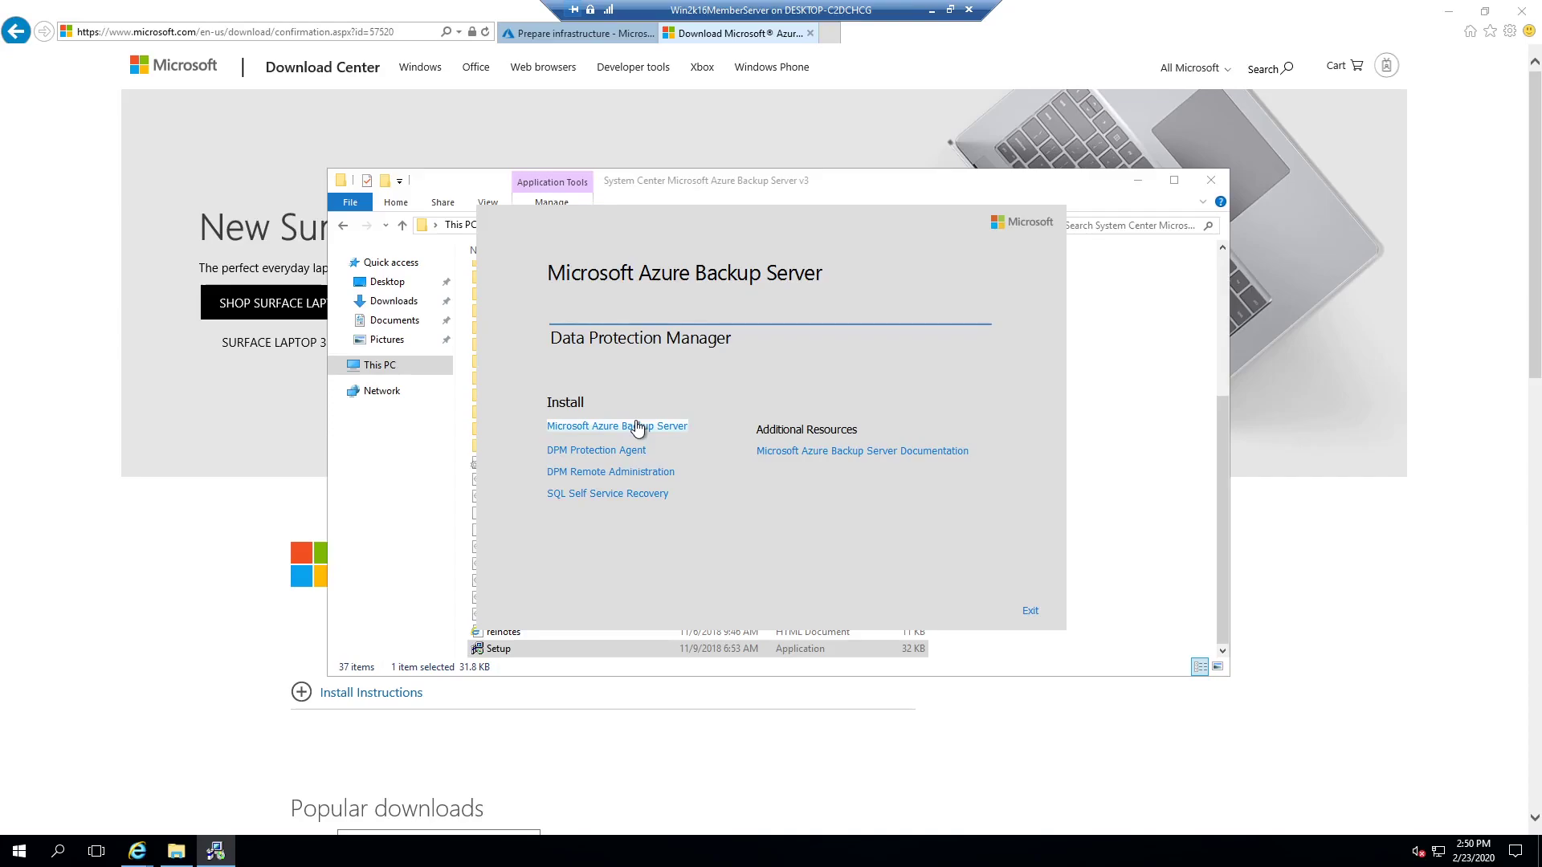
{"action": "left_click", "coordinate": [637, 427]}
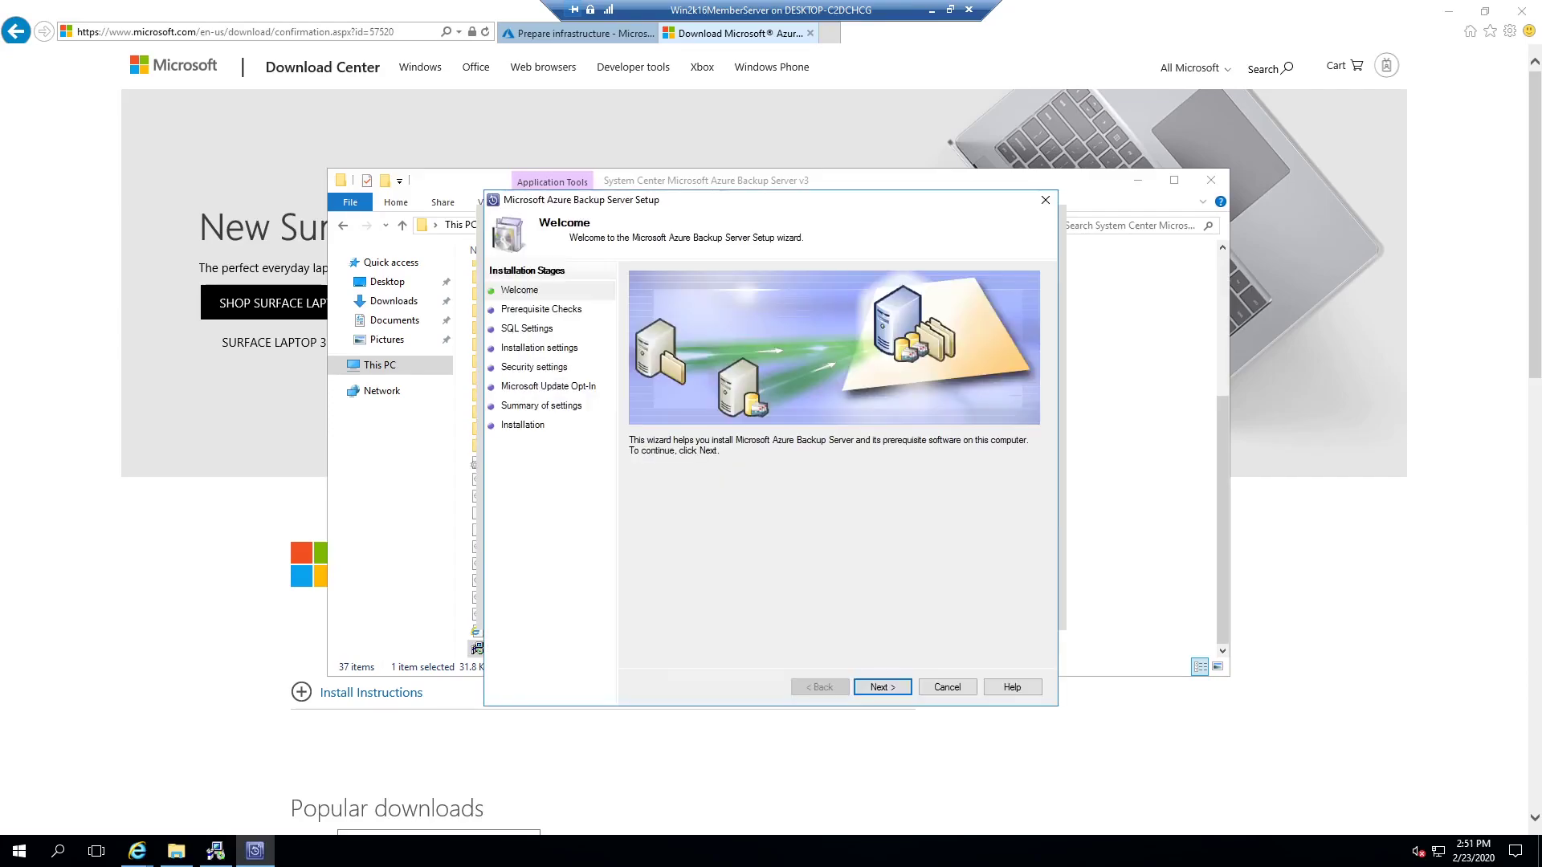
{"action": "left_click", "coordinate": [882, 688]}
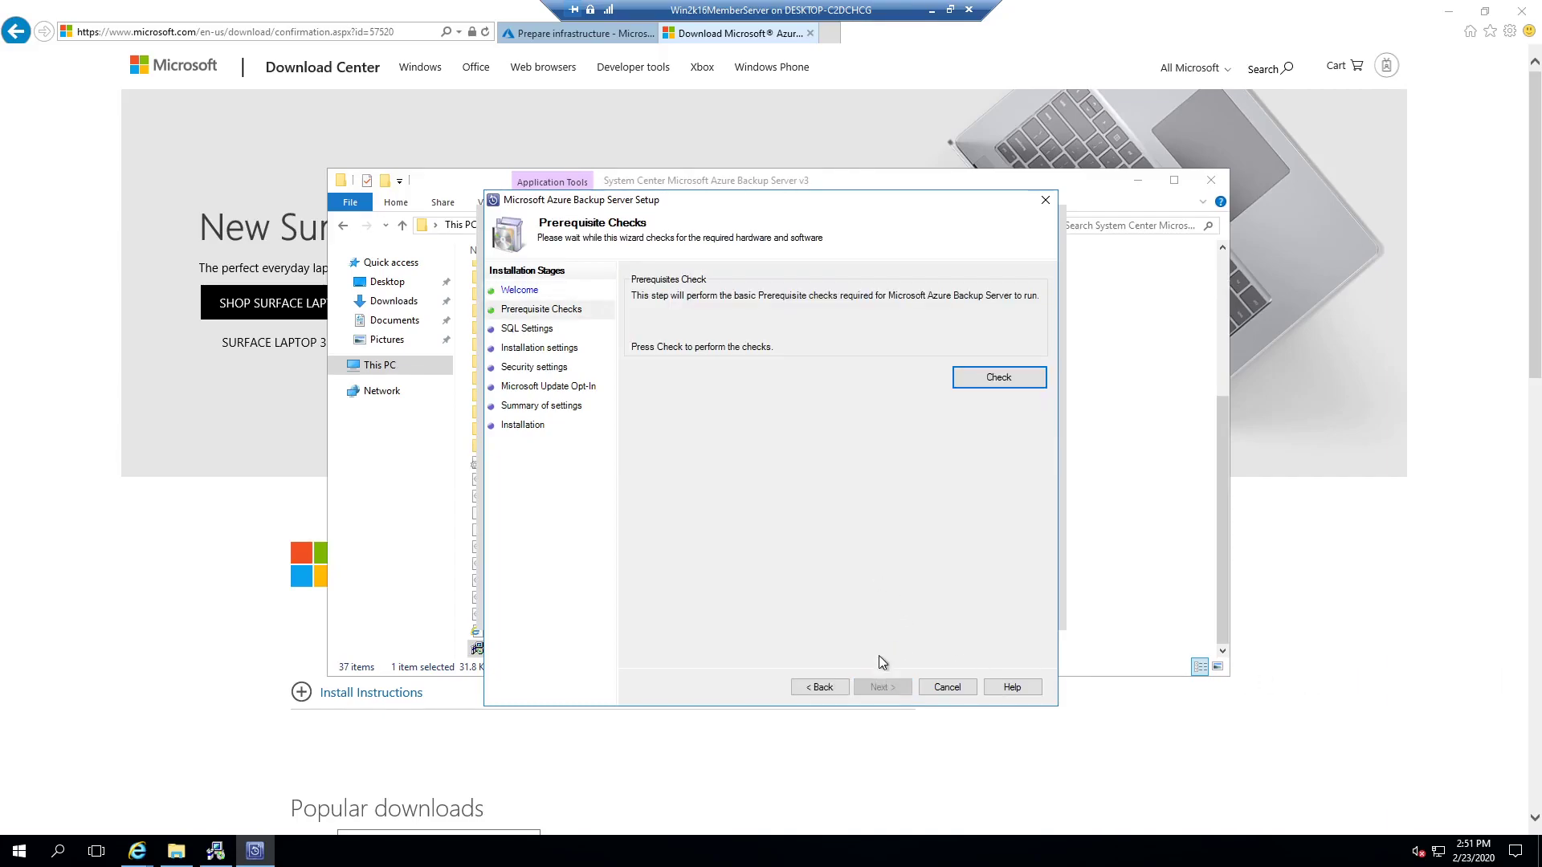
{"action": "left_click", "coordinate": [994, 379]}
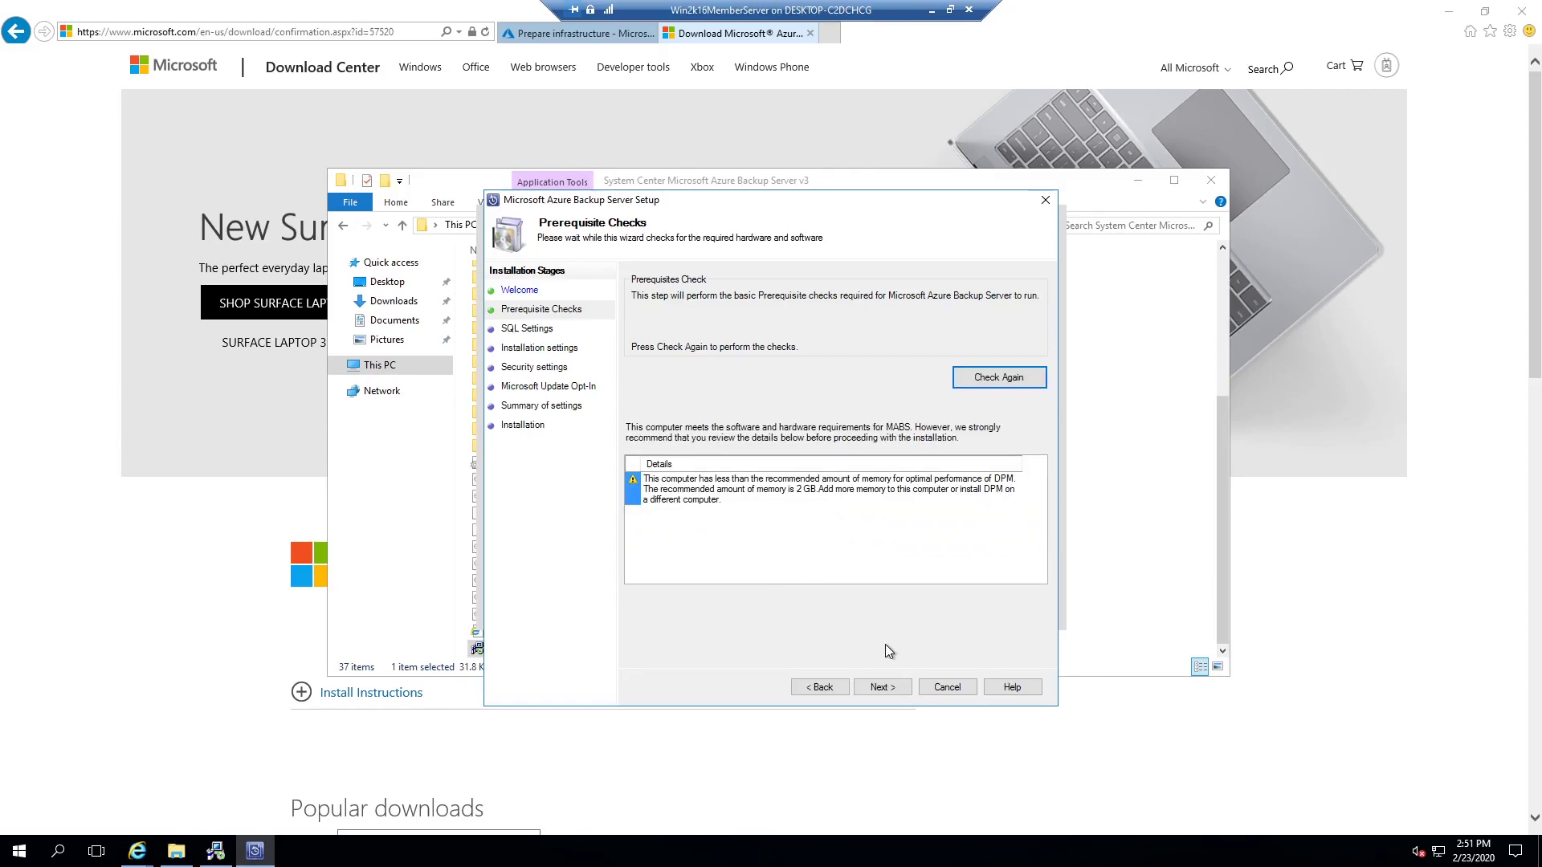
{"action": "left_click", "coordinate": [881, 687]}
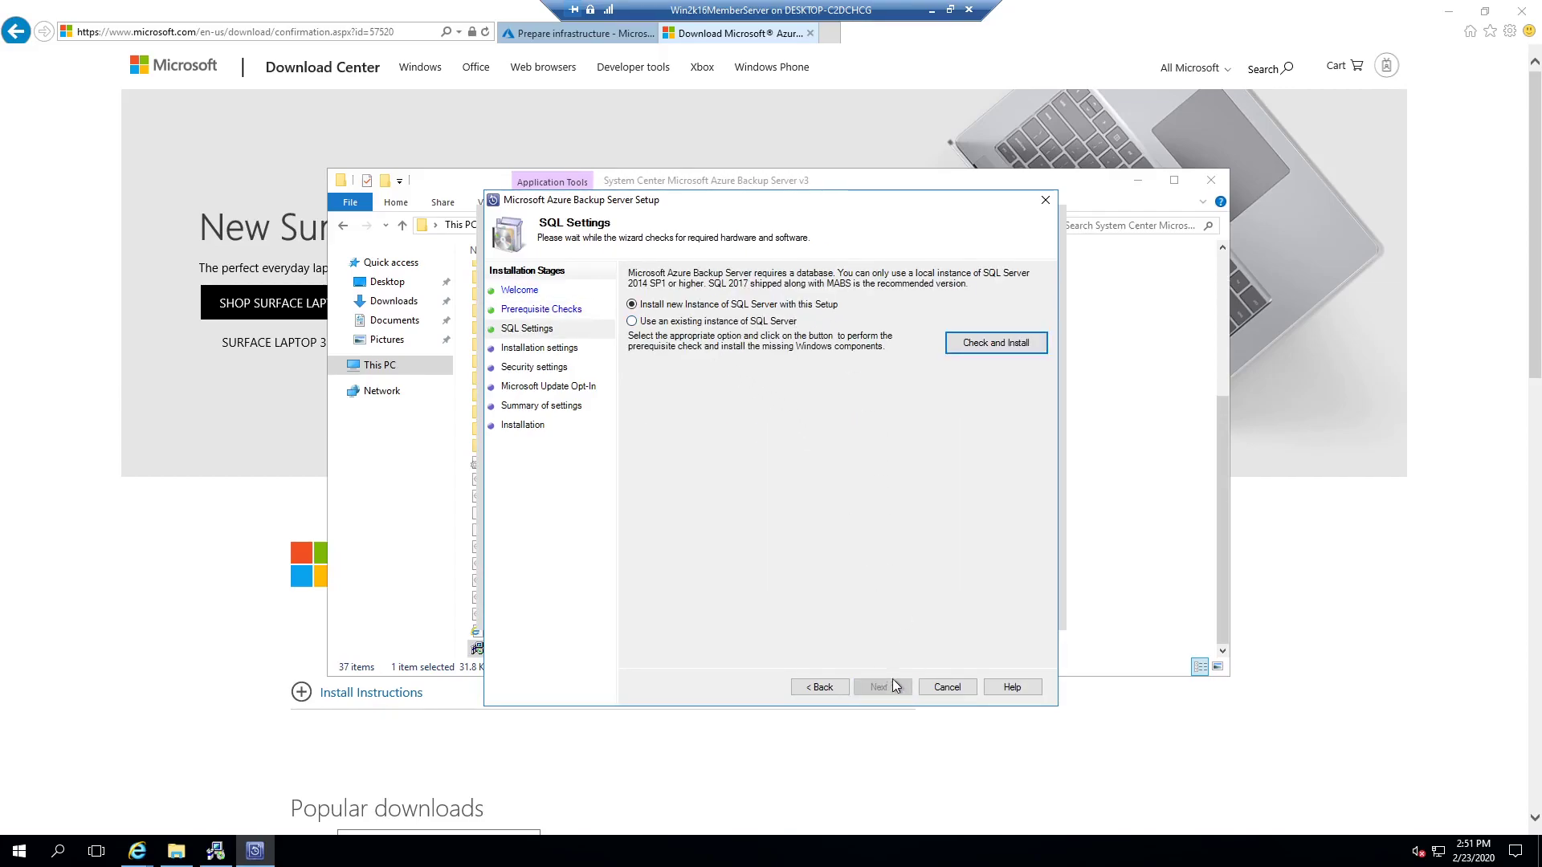
{"action": "left_click", "coordinate": [981, 349]}
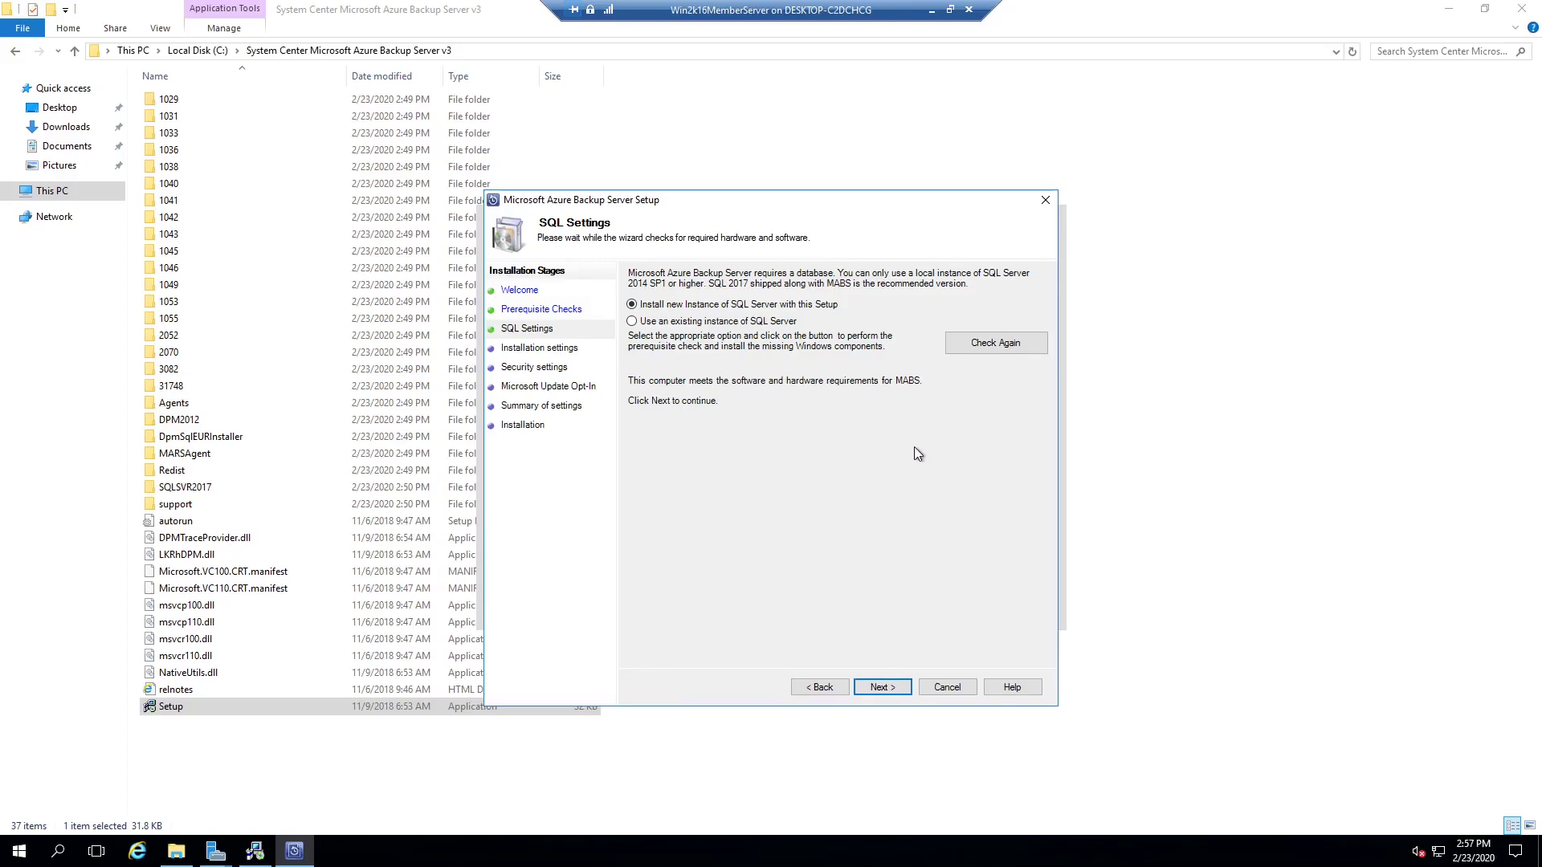
Step: Keep default install locations and enter and confirm the restricted accounts' password
{"action": "left_click", "coordinate": [889, 688]}
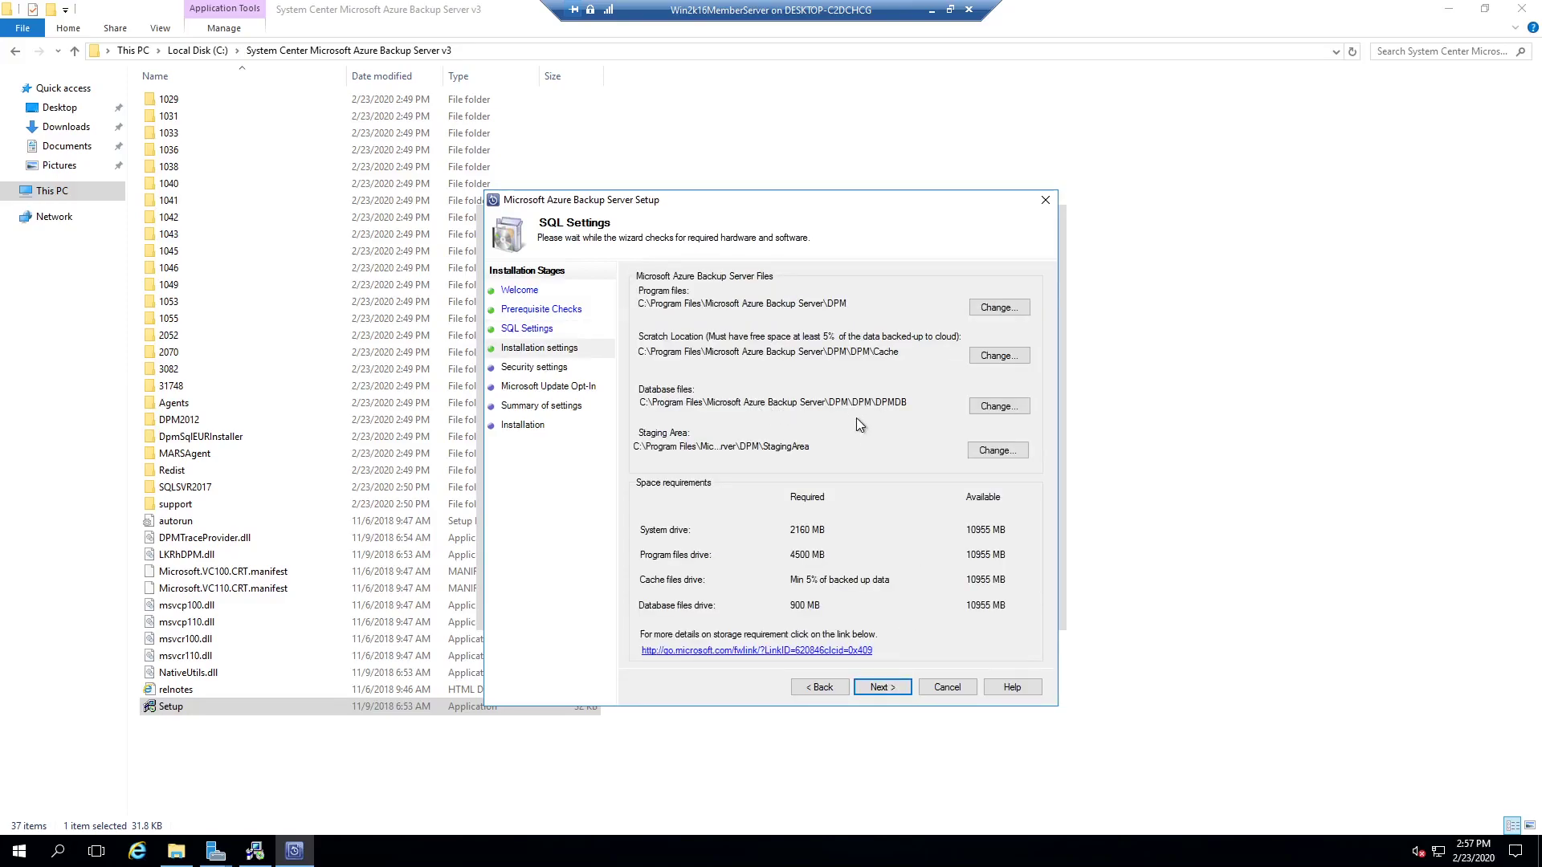
{"action": "left_click", "coordinate": [874, 688]}
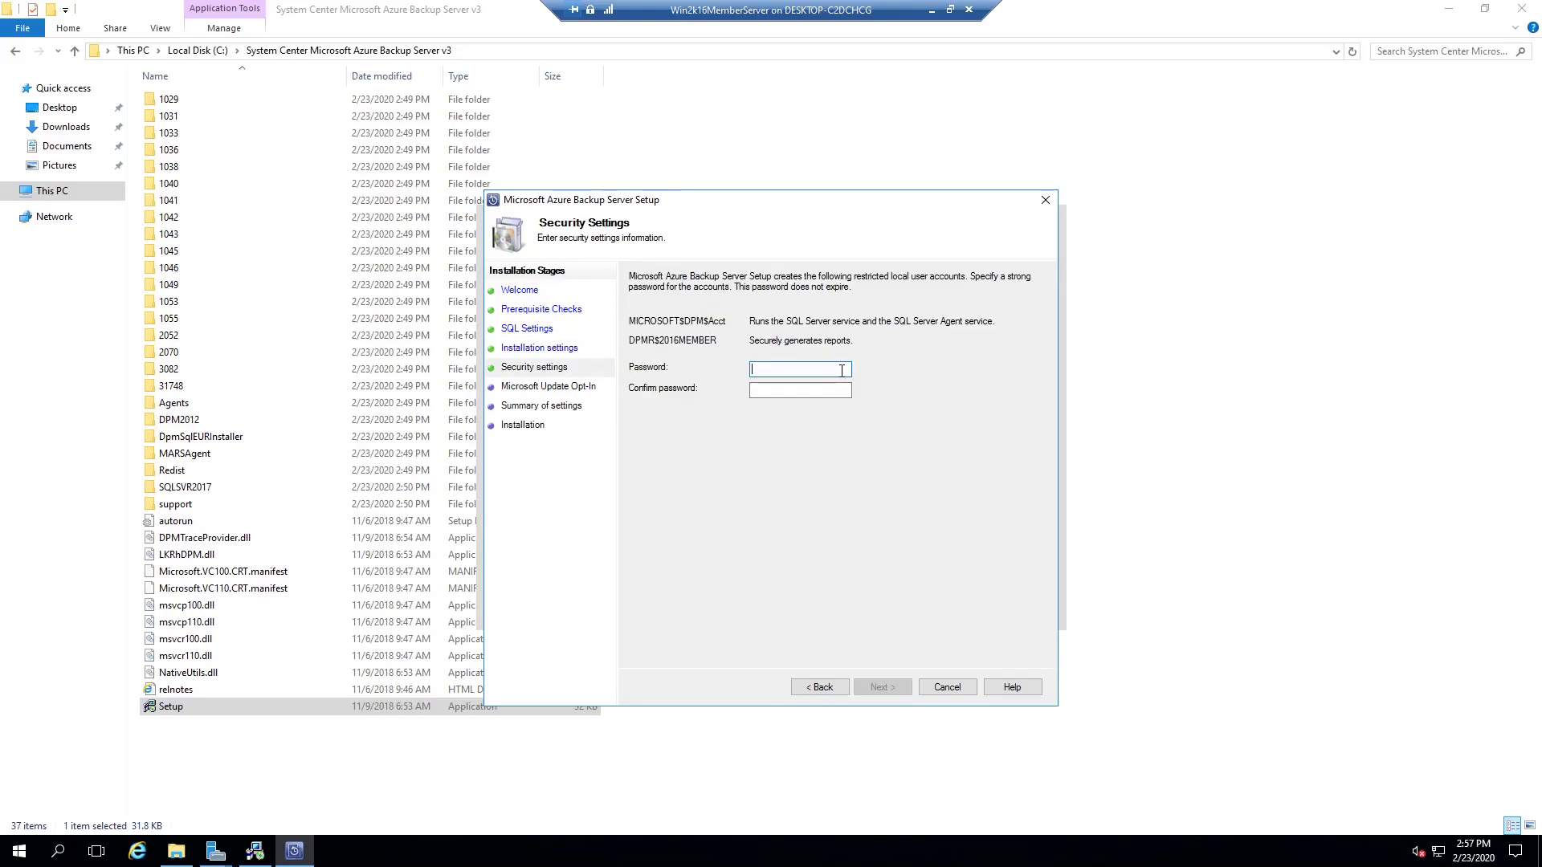
{"action": "type", "text": "Password12345"}
{"action": "key", "text": "Tab"}
{"action": "type", "text": "P"}
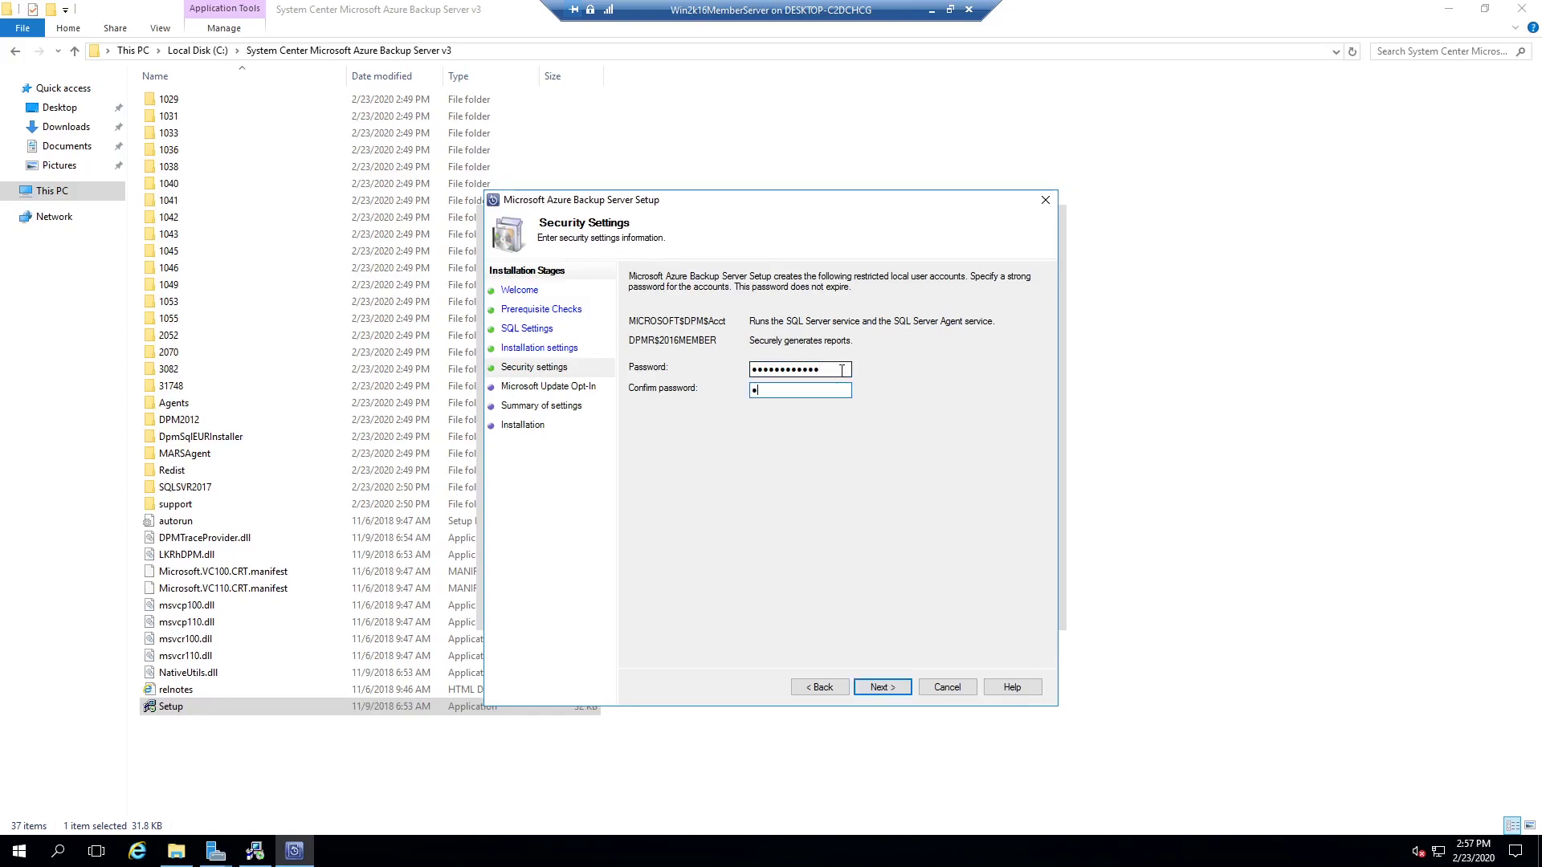
{"action": "type", "text": "assword12345"}
Step: Decline Microsoft Update and start the installation
{"action": "left_click", "coordinate": [883, 687]}
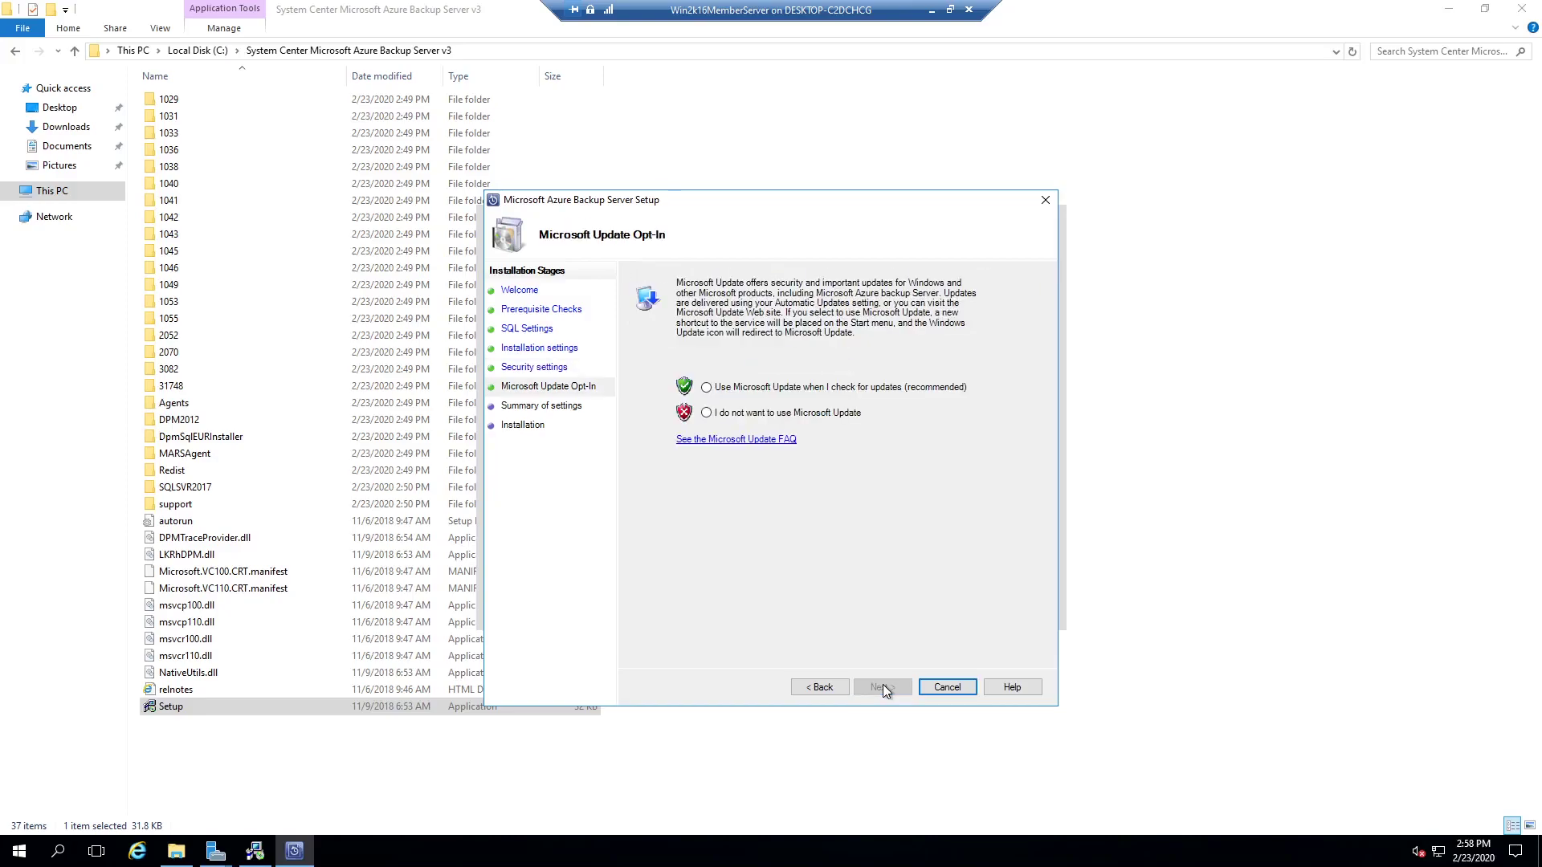
{"action": "left_click", "coordinate": [759, 413]}
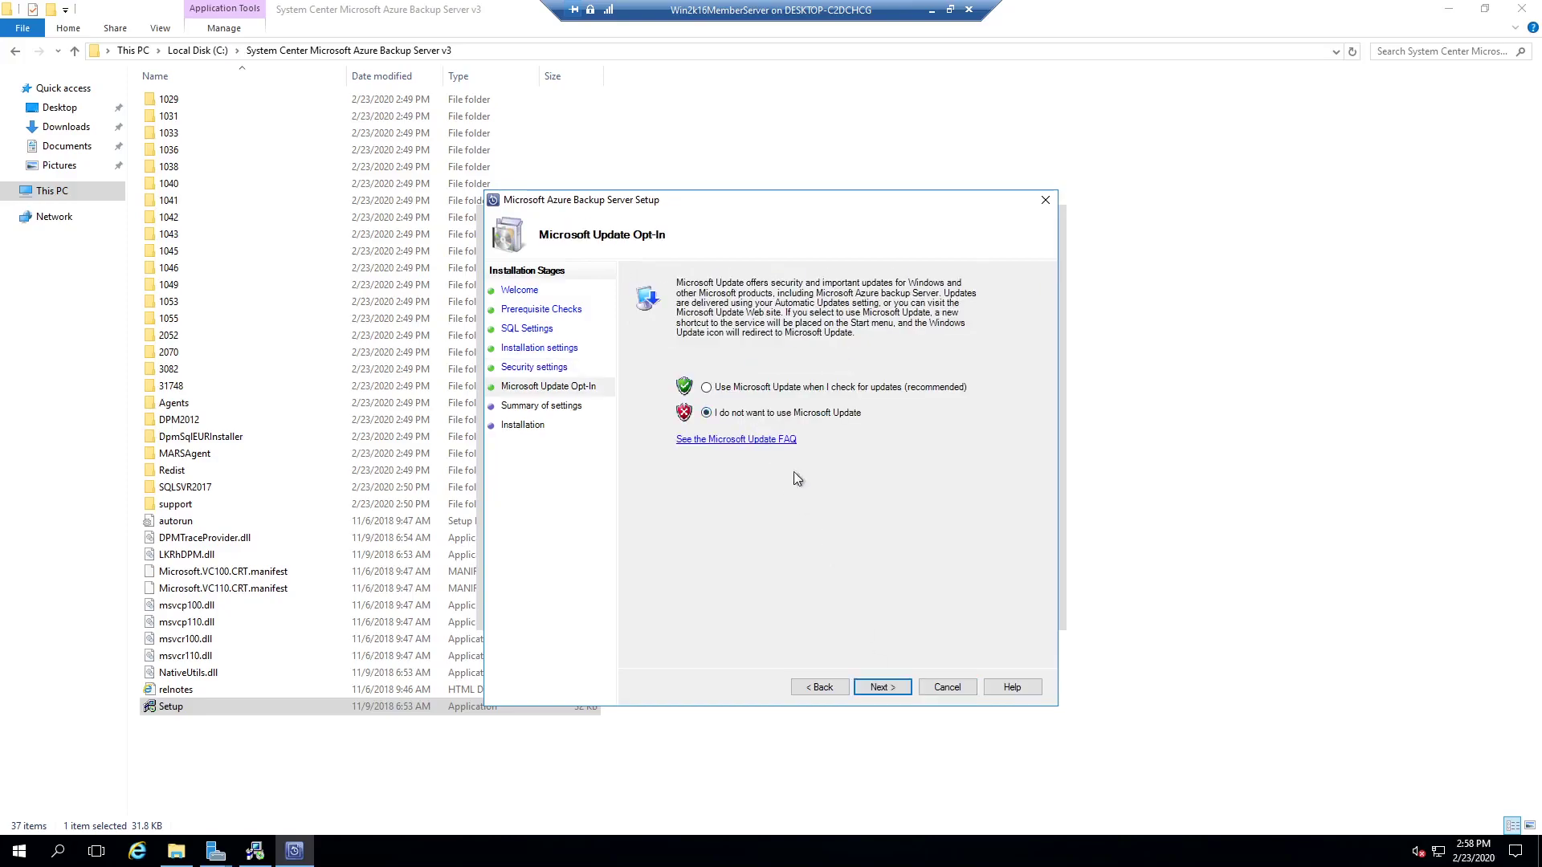
{"action": "left_click", "coordinate": [898, 689]}
{"action": "left_click", "coordinate": [882, 688]}
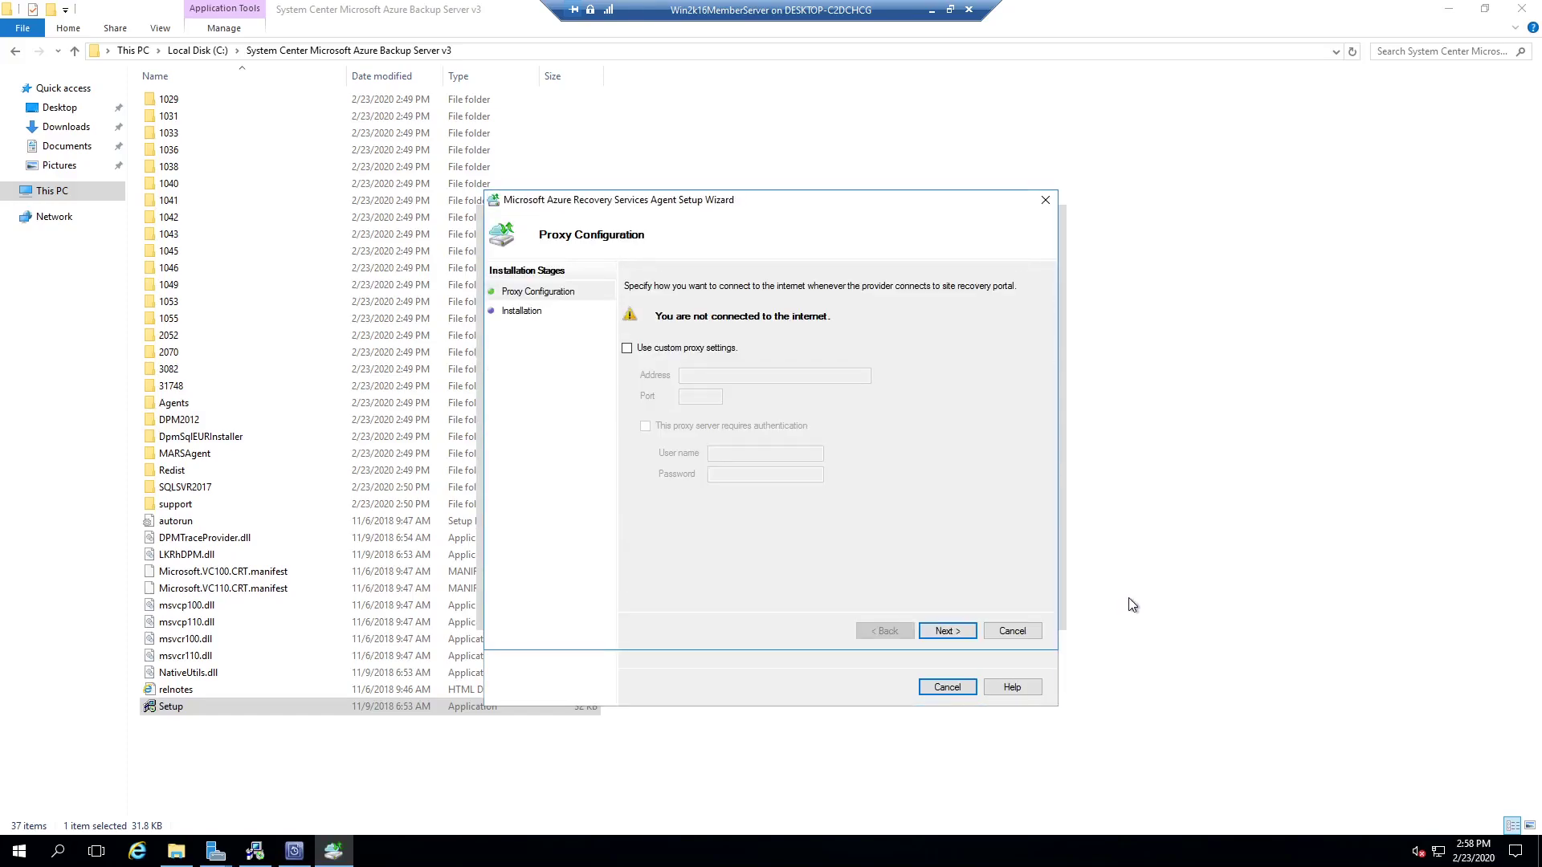
Step: Install the Recovery Services Agent without custom proxy settings
{"action": "left_click", "coordinate": [960, 633]}
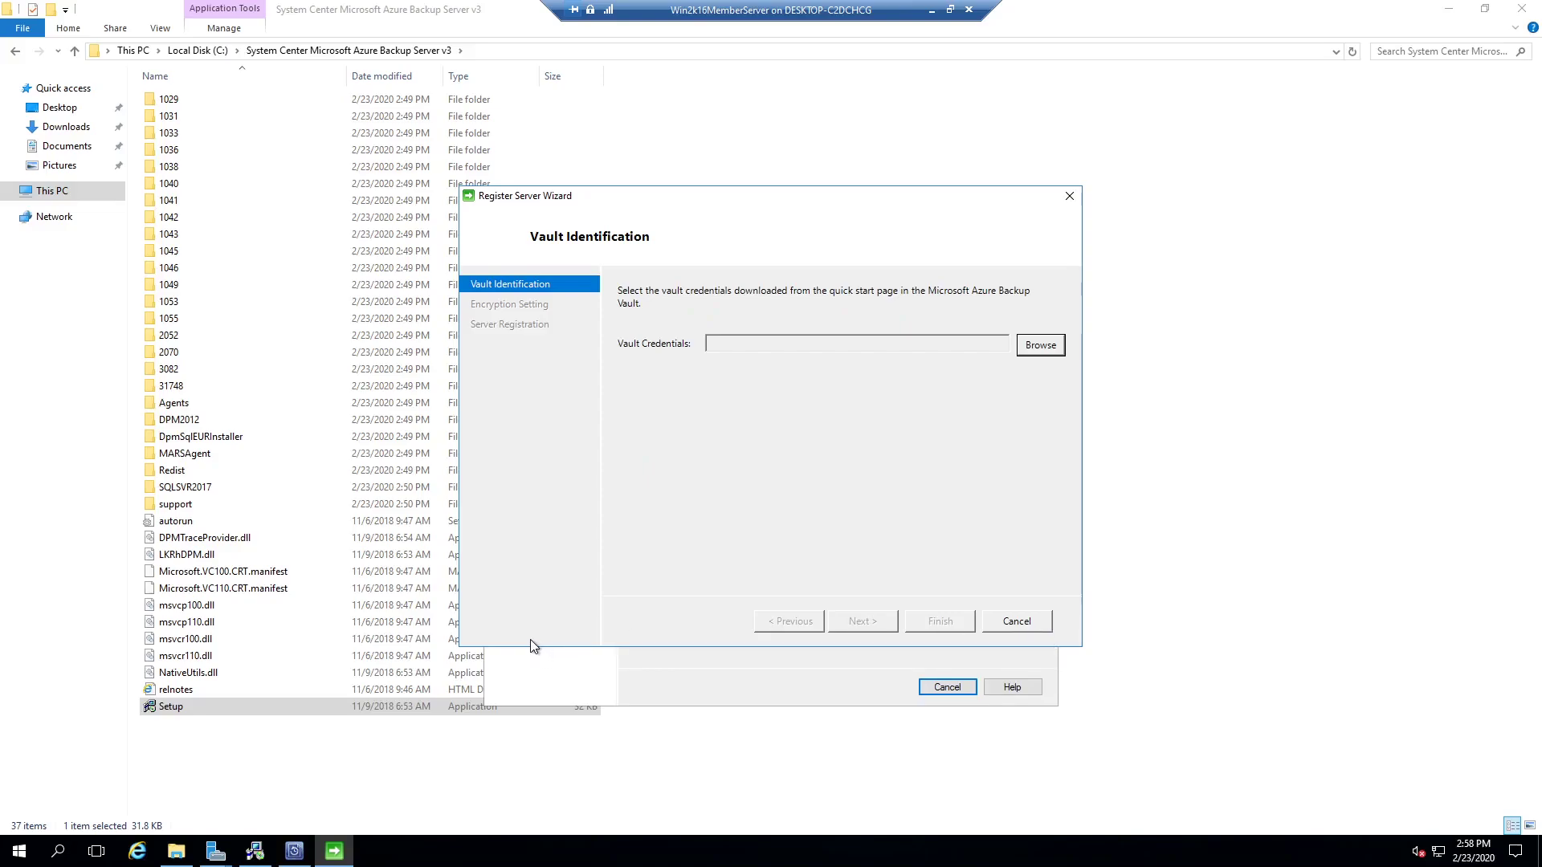
Step: Open portal.azure.com in a maximized Internet Explorer and go to vault123 in rg5
{"action": "left_click", "coordinate": [136, 852]}
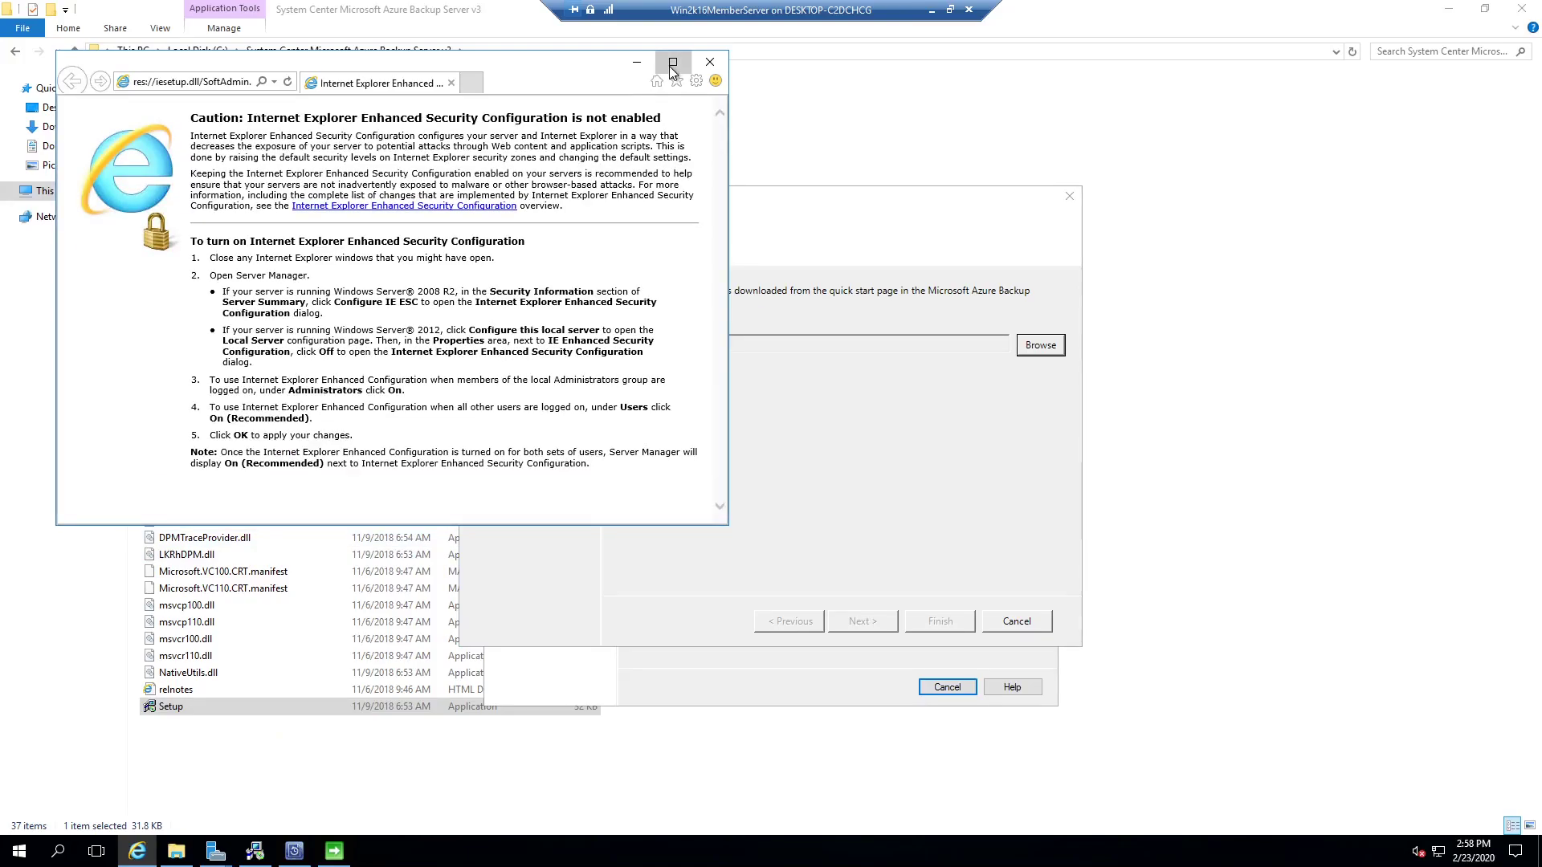
{"action": "left_click", "coordinate": [671, 64]}
{"action": "left_click", "coordinate": [282, 34]}
{"action": "type", "text": "portal.azure.com/"}
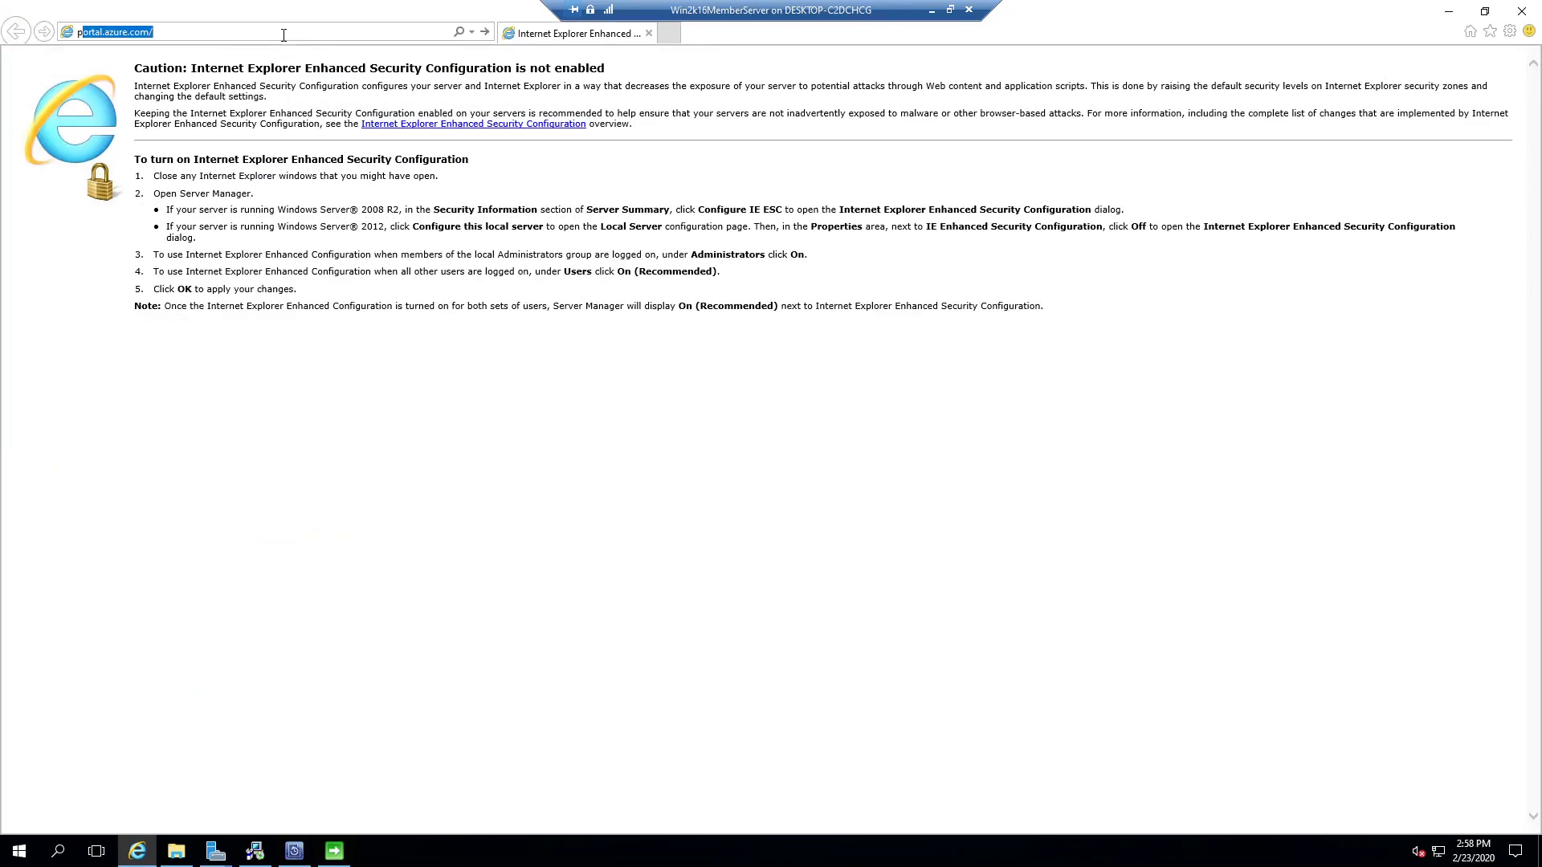
{"action": "key", "text": "Return"}
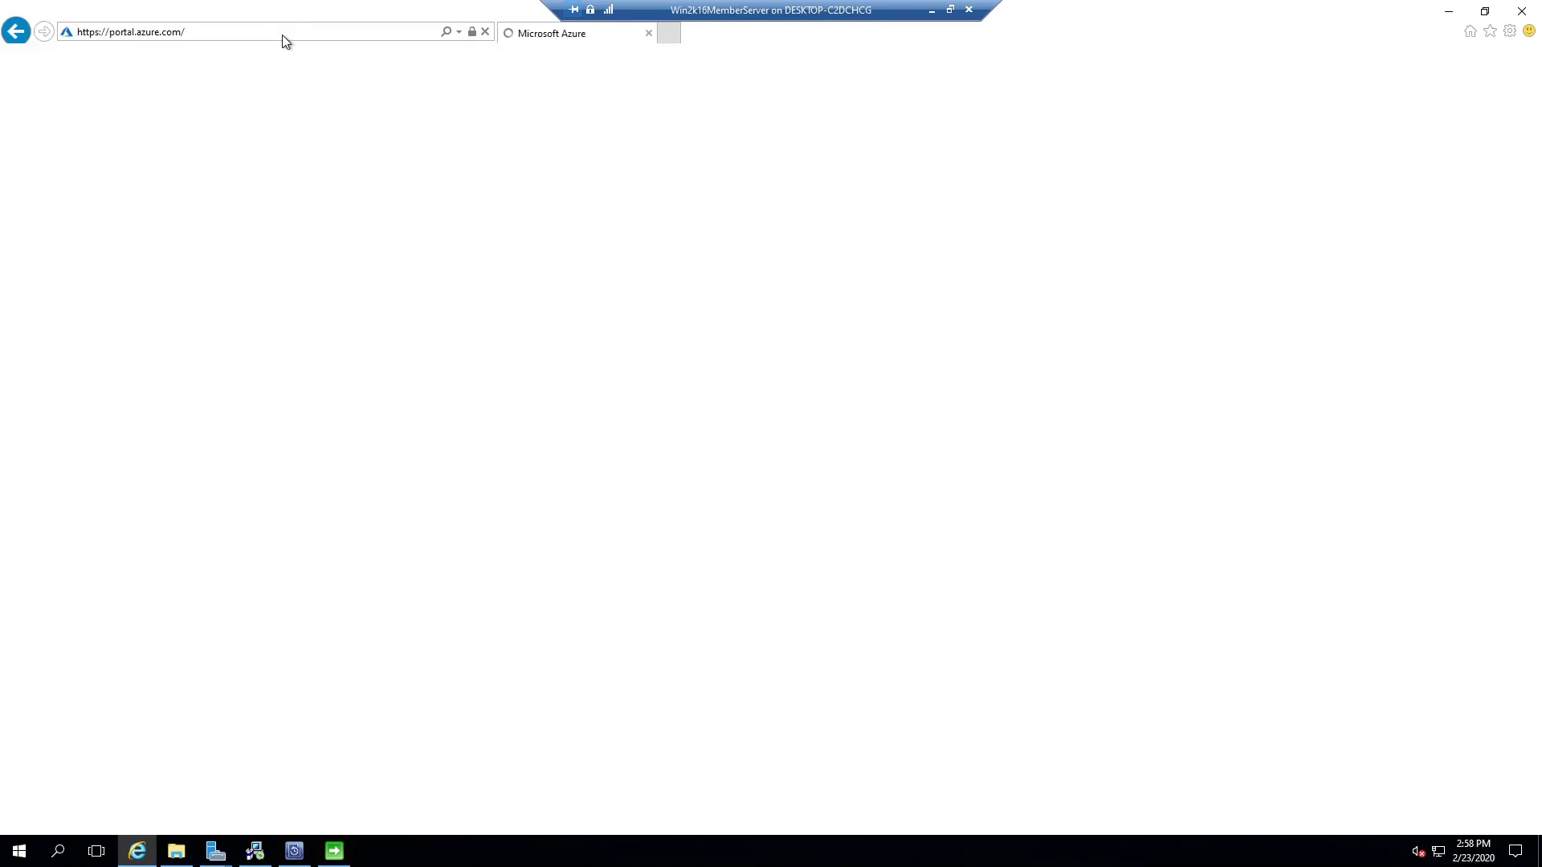
{"action": "left_click", "coordinate": [465, 187]}
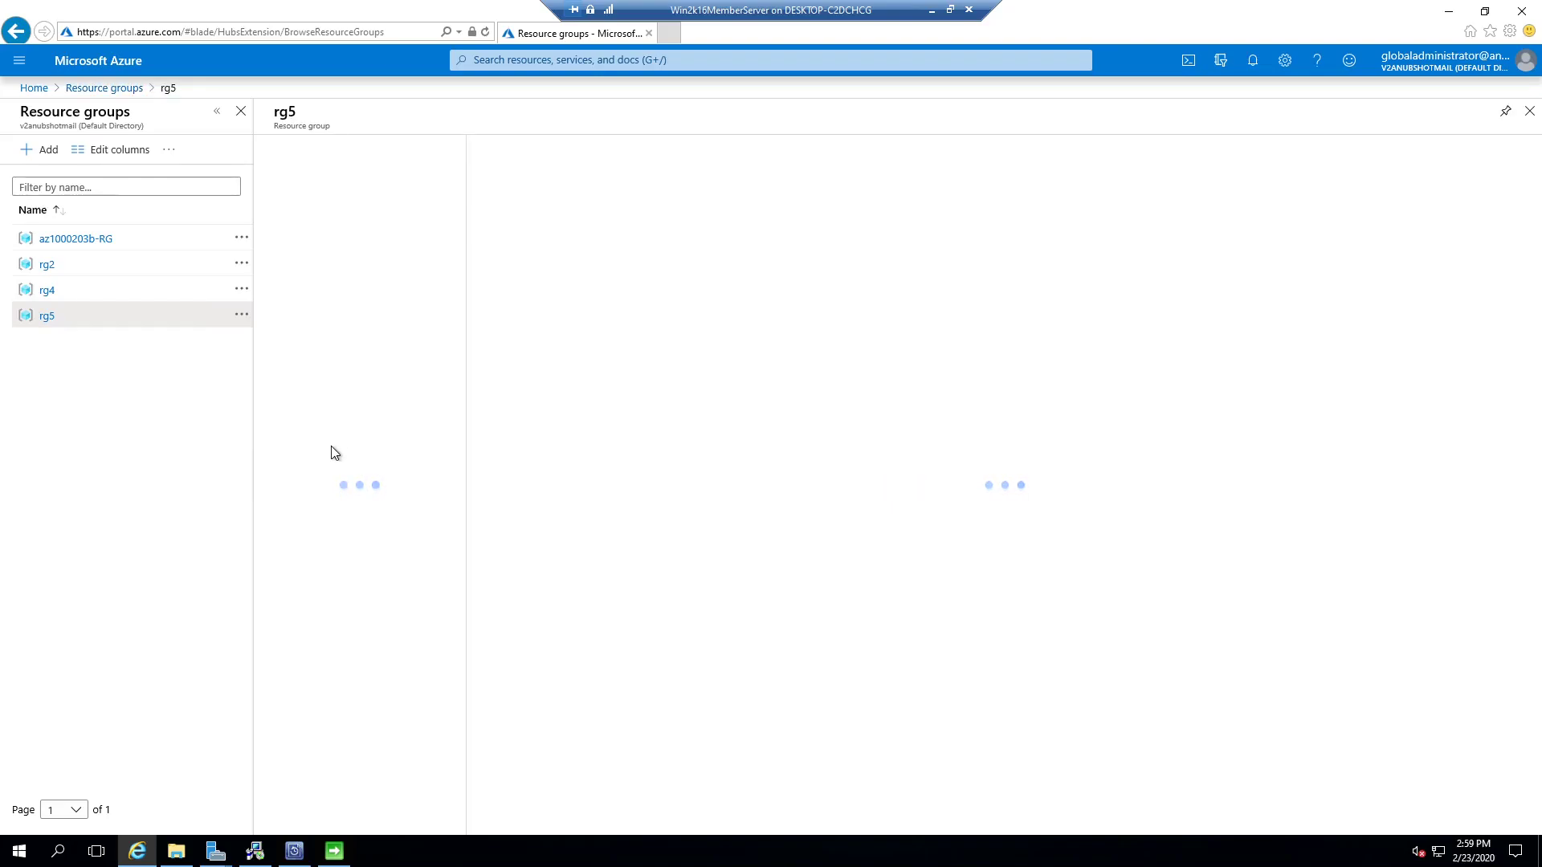
{"action": "left_click", "coordinate": [553, 375]}
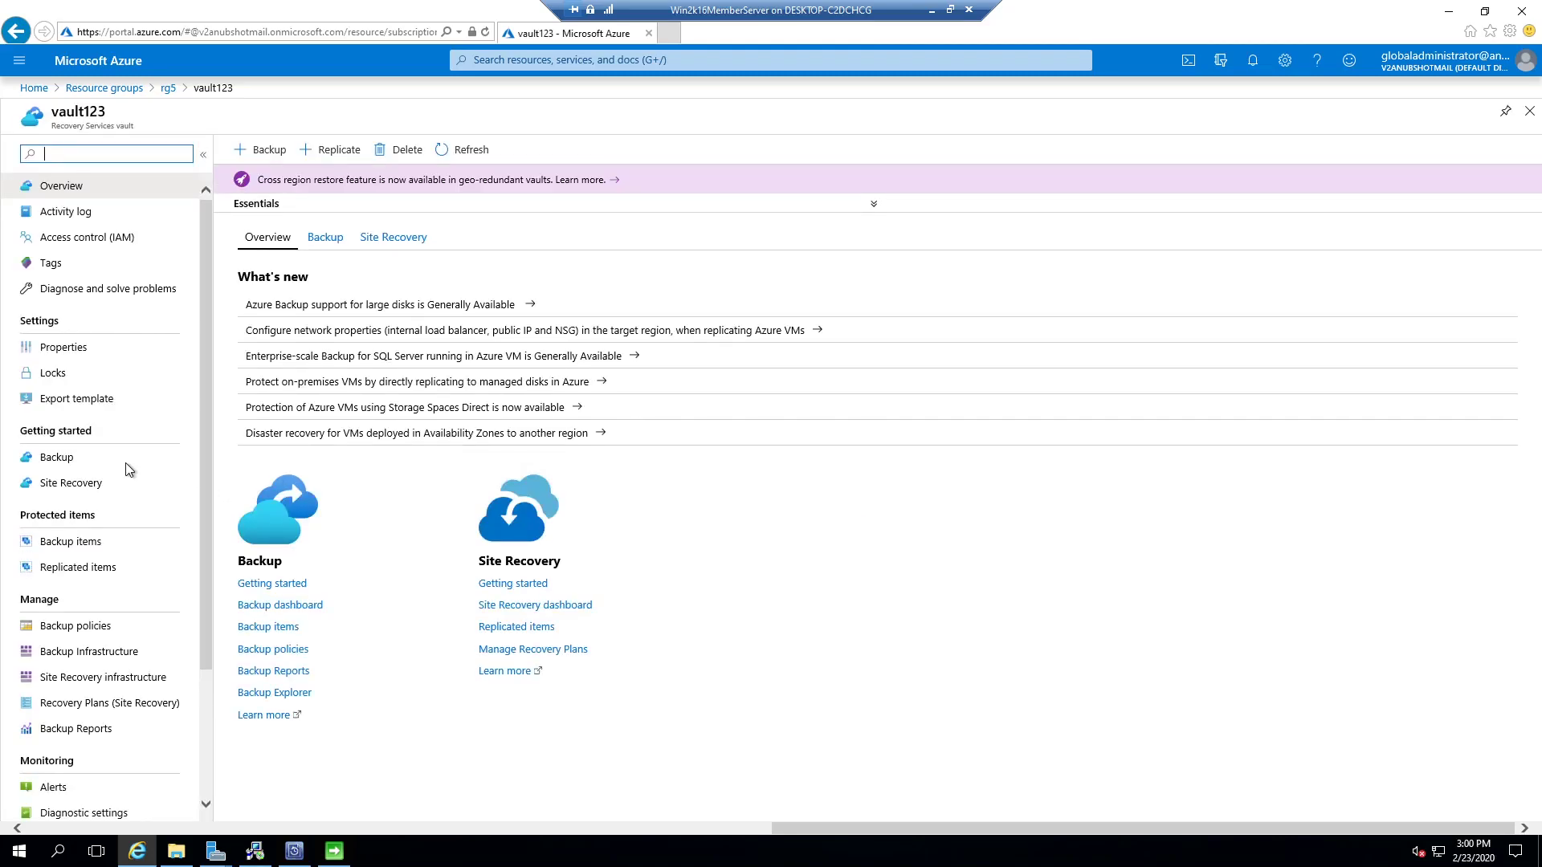
Step: Set vault123's backup goal to On-Premises SQL Server and SharePoint
{"action": "left_click", "coordinate": [61, 462]}
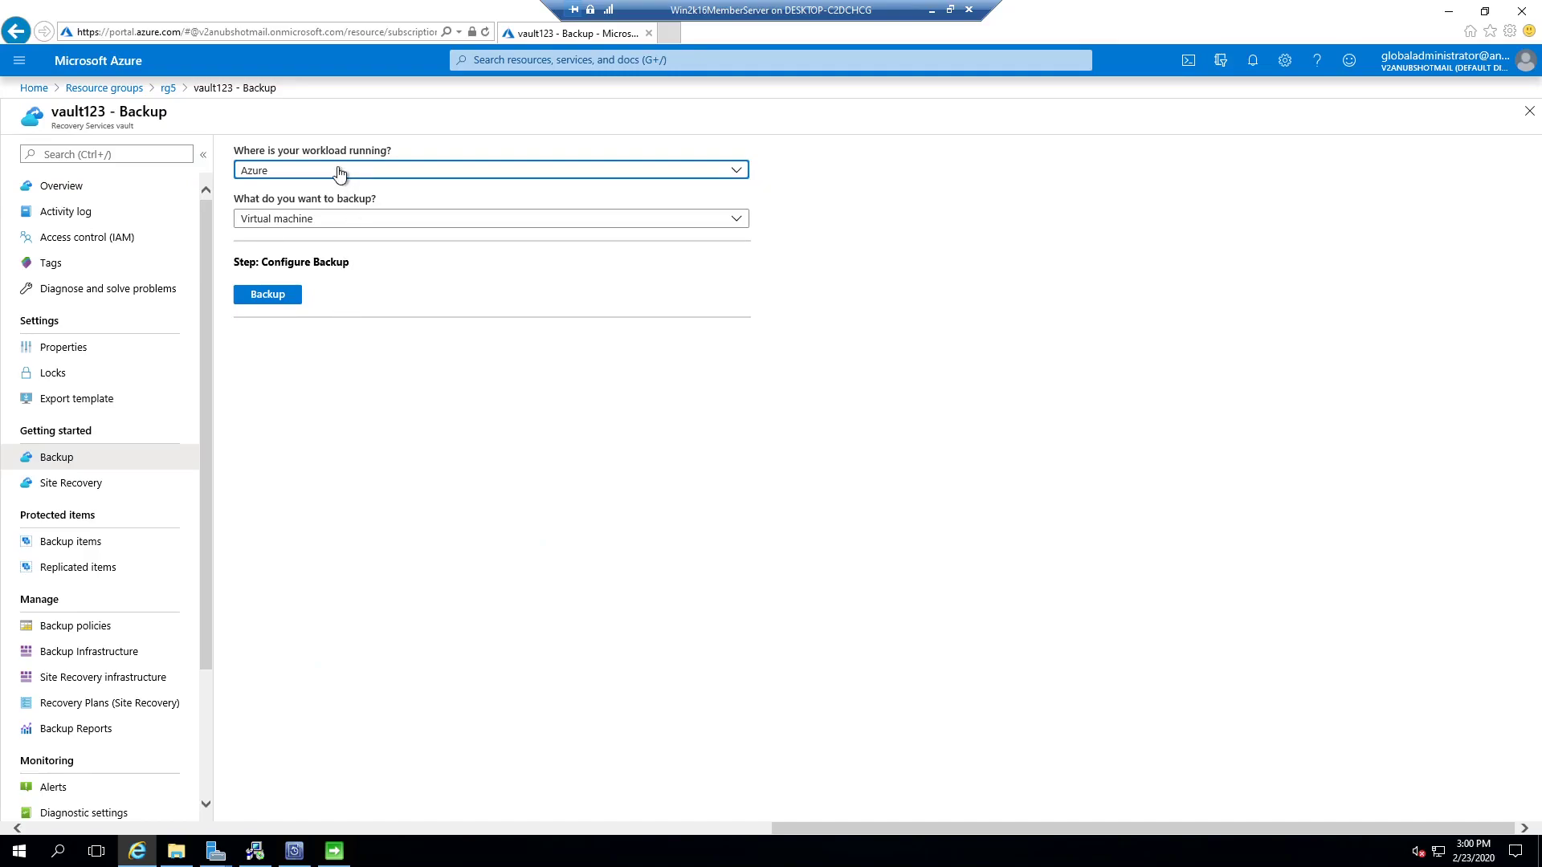
{"action": "left_click", "coordinate": [338, 171]}
{"action": "left_click", "coordinate": [300, 245]}
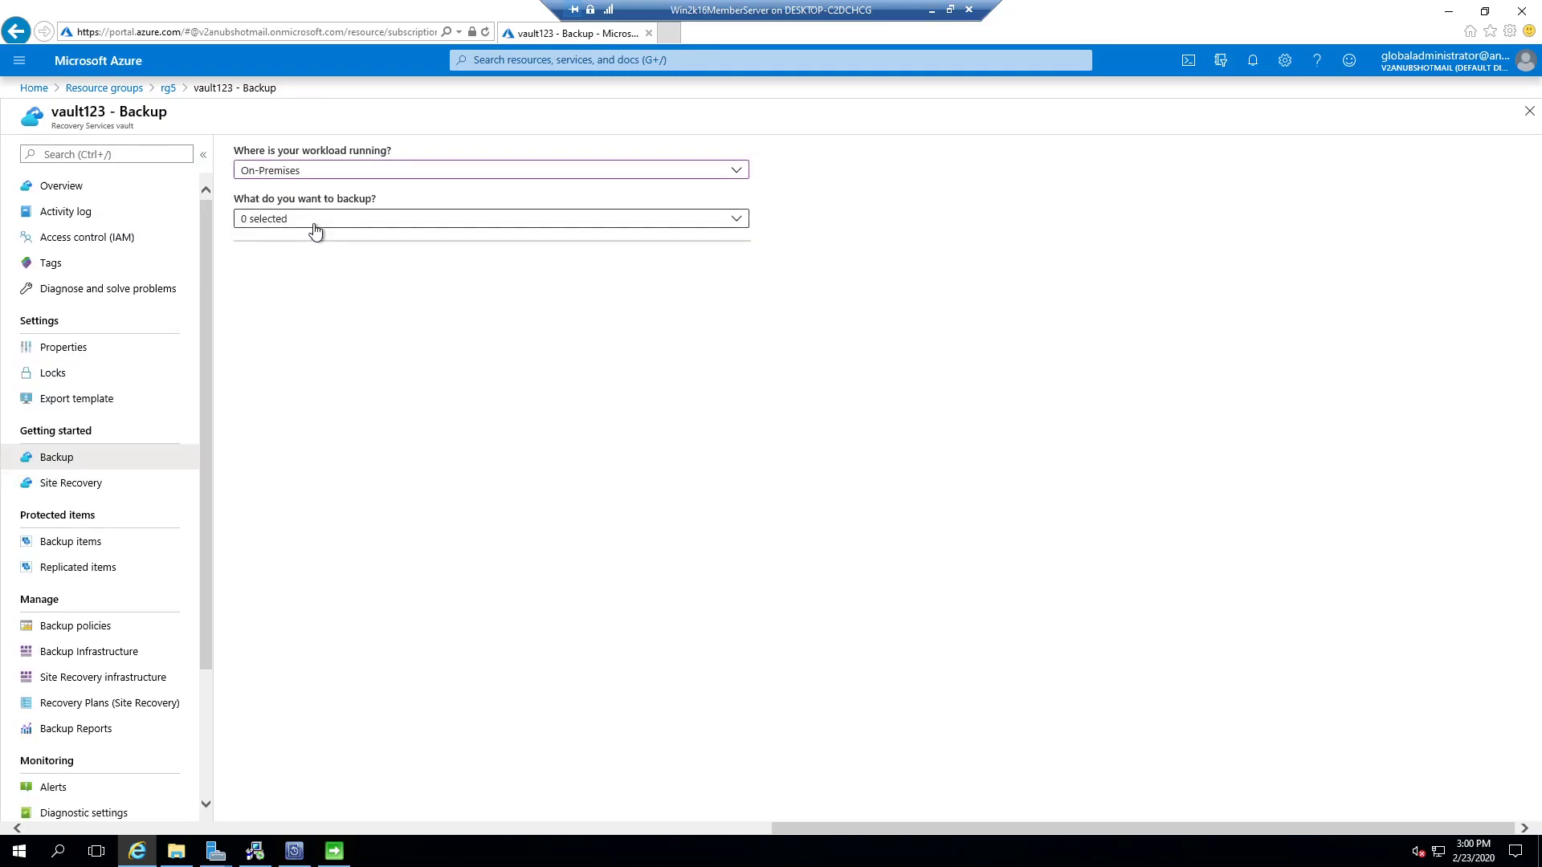
{"action": "left_click", "coordinate": [315, 232]}
{"action": "left_click", "coordinate": [248, 318]}
{"action": "left_click", "coordinate": [248, 344]}
{"action": "left_click", "coordinate": [598, 539]}
Step: Download the vault credentials file from Prepare Infrastructure and return to Backup Server setup
{"action": "left_click", "coordinate": [329, 300]}
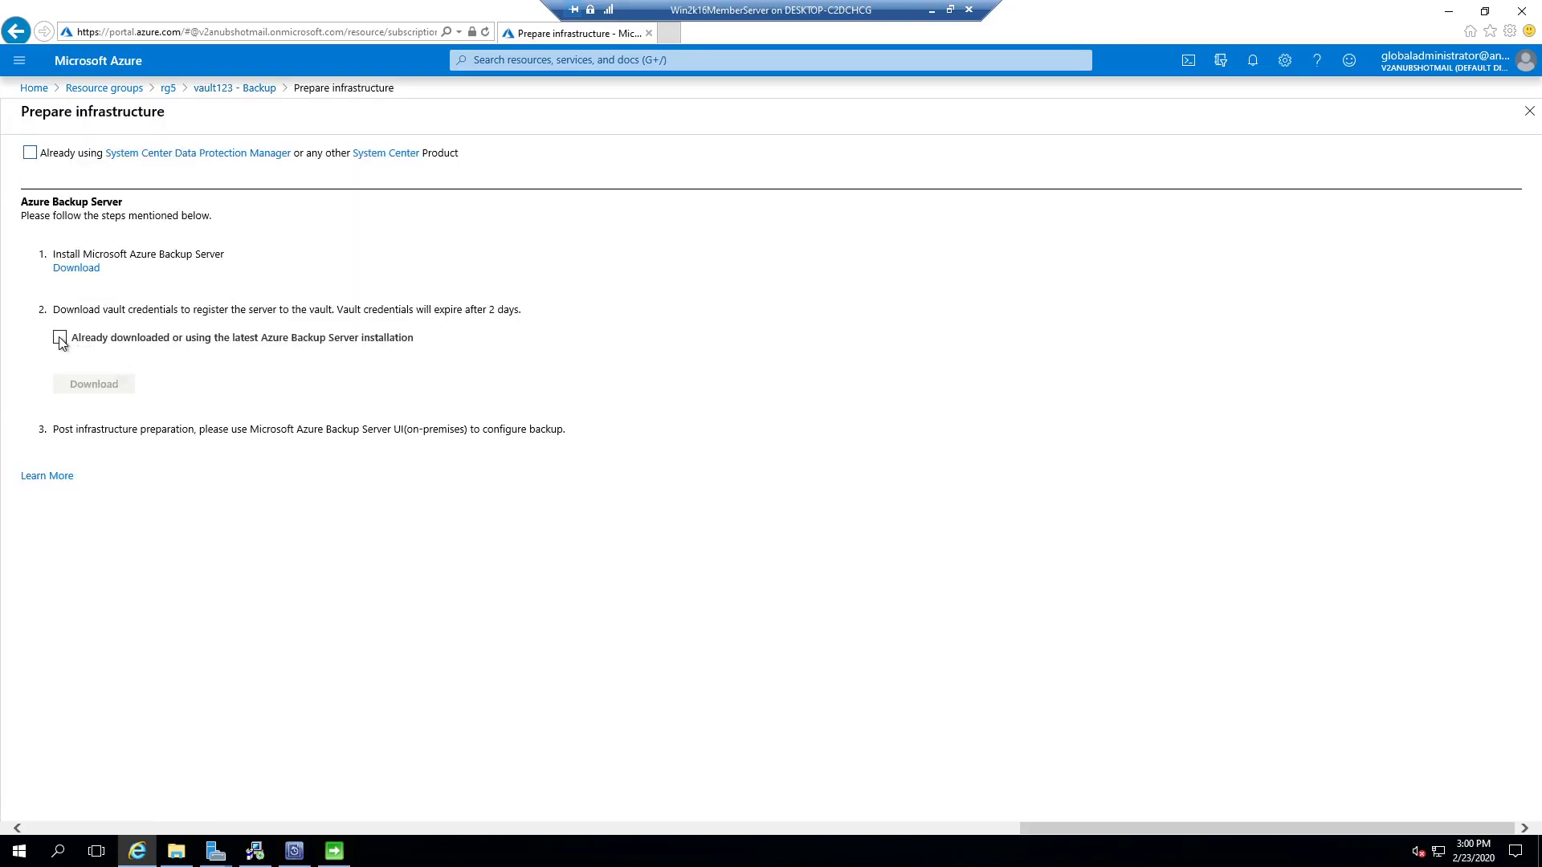
{"action": "left_click", "coordinate": [60, 338]}
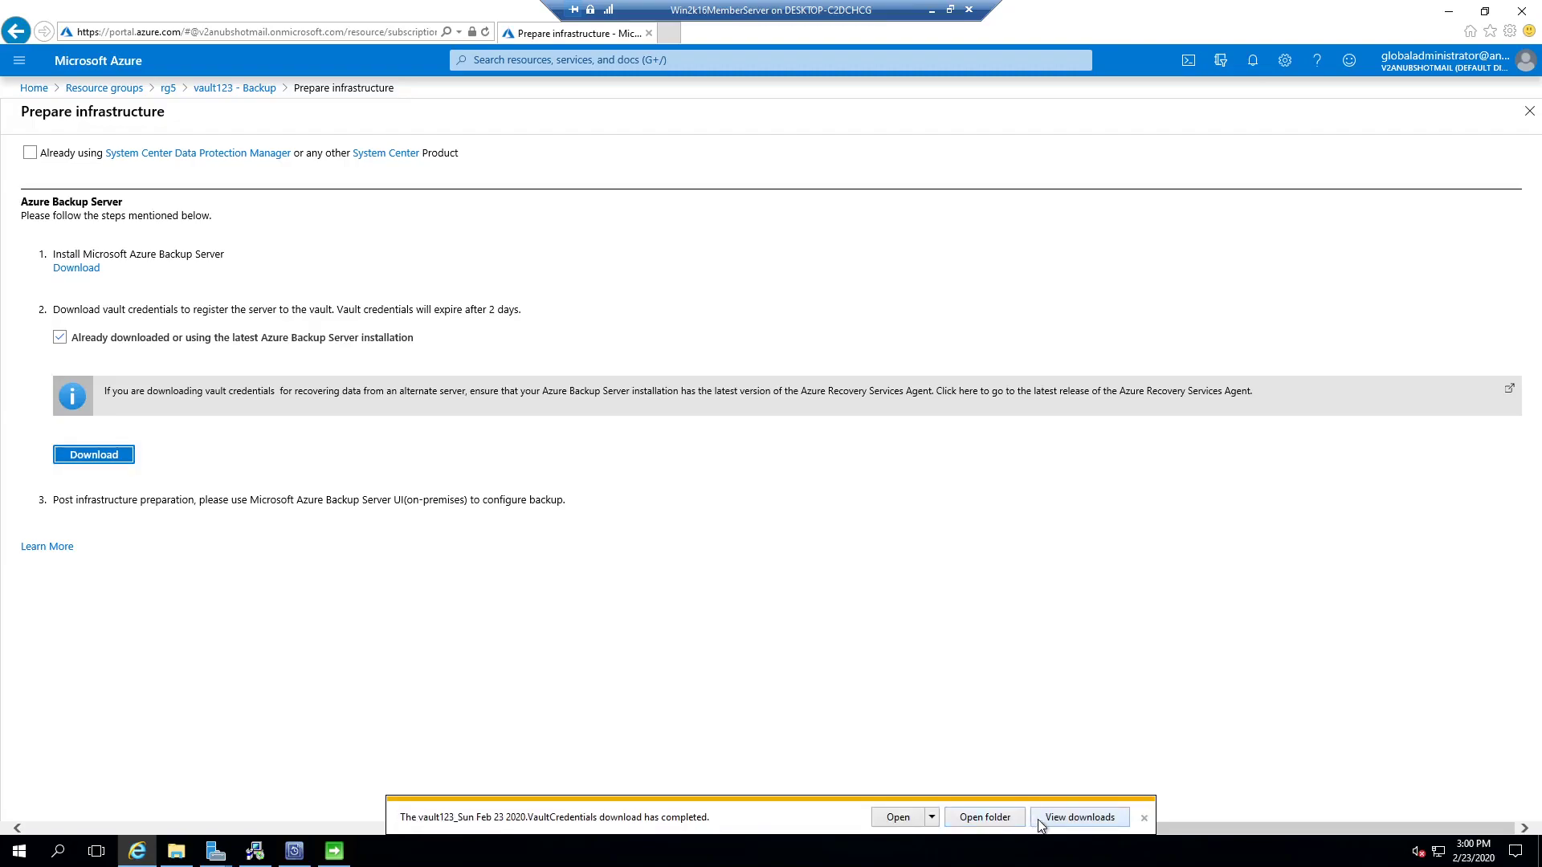
{"action": "left_click", "coordinate": [1144, 817]}
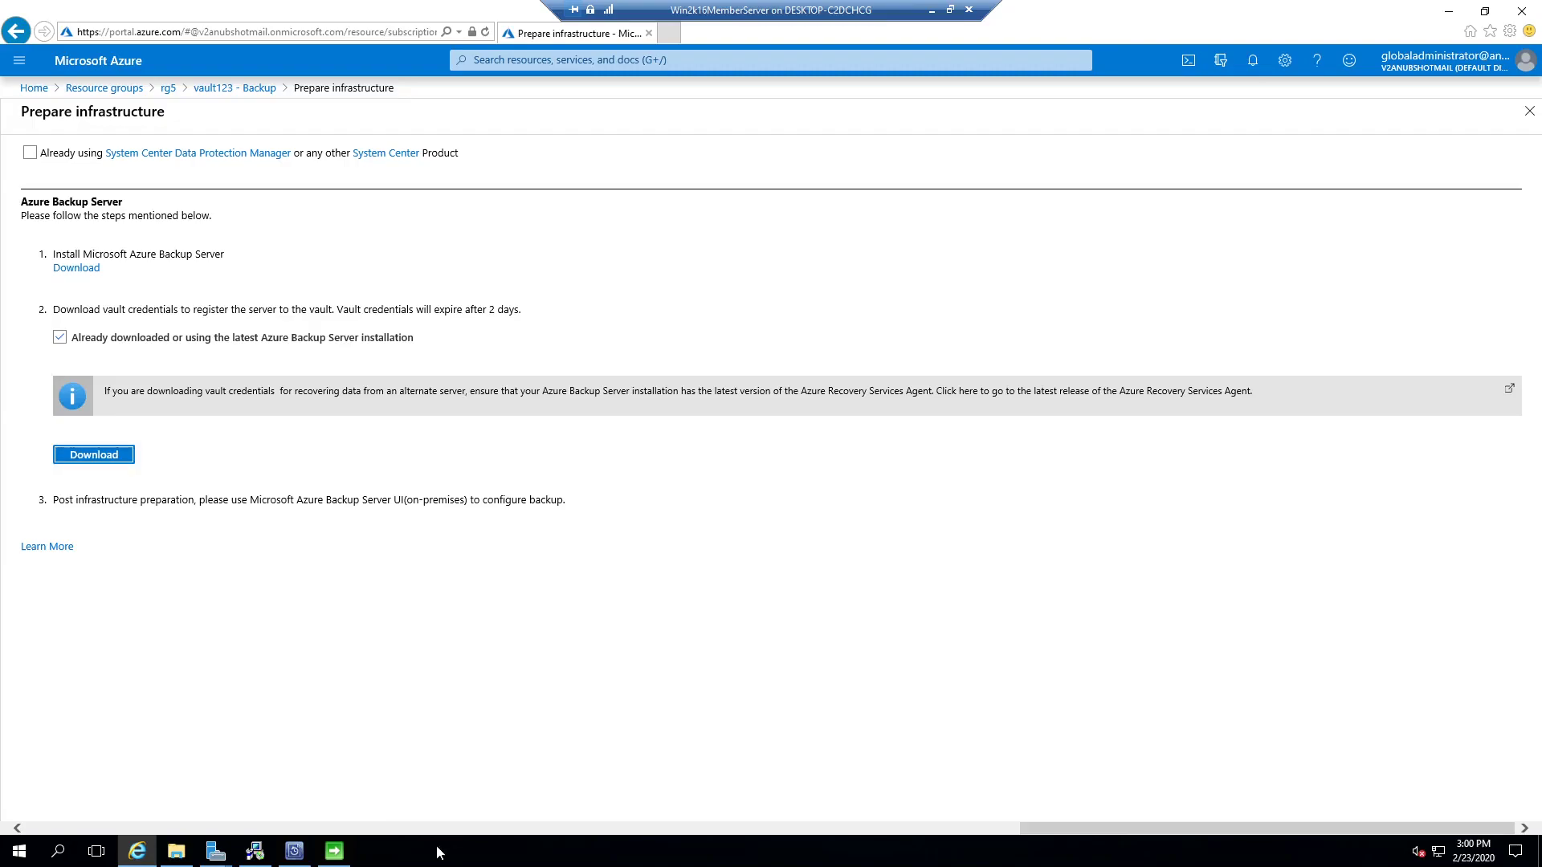
{"action": "left_click", "coordinate": [297, 851]}
Step: Load the vault123 vault credentials file from Downloads into the Register Server Wizard
{"action": "left_click", "coordinate": [333, 851]}
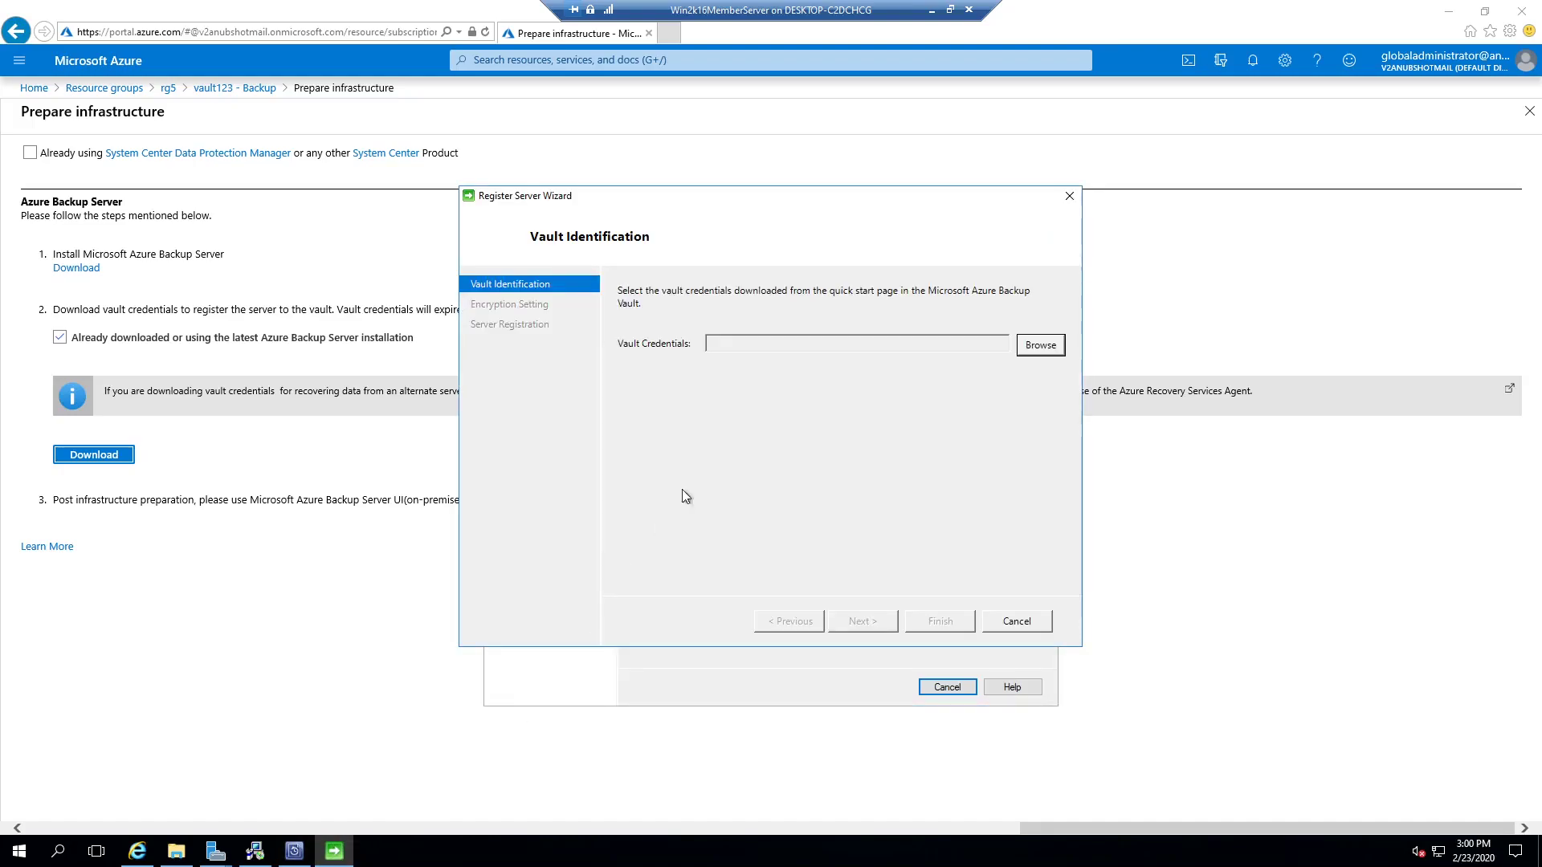
{"action": "left_click", "coordinate": [1041, 345]}
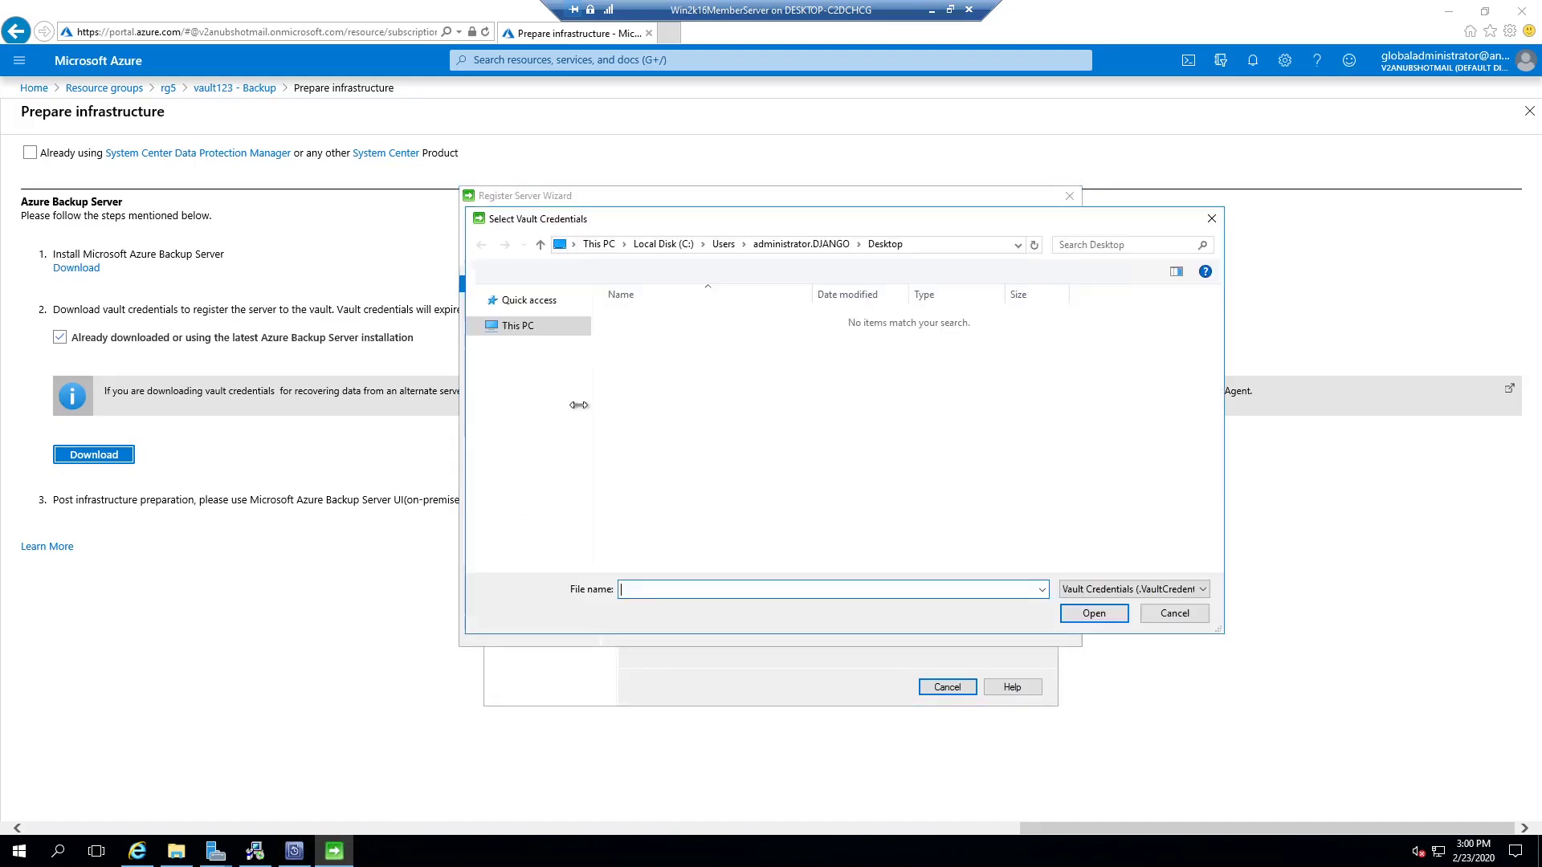
{"action": "left_click", "coordinate": [551, 346]}
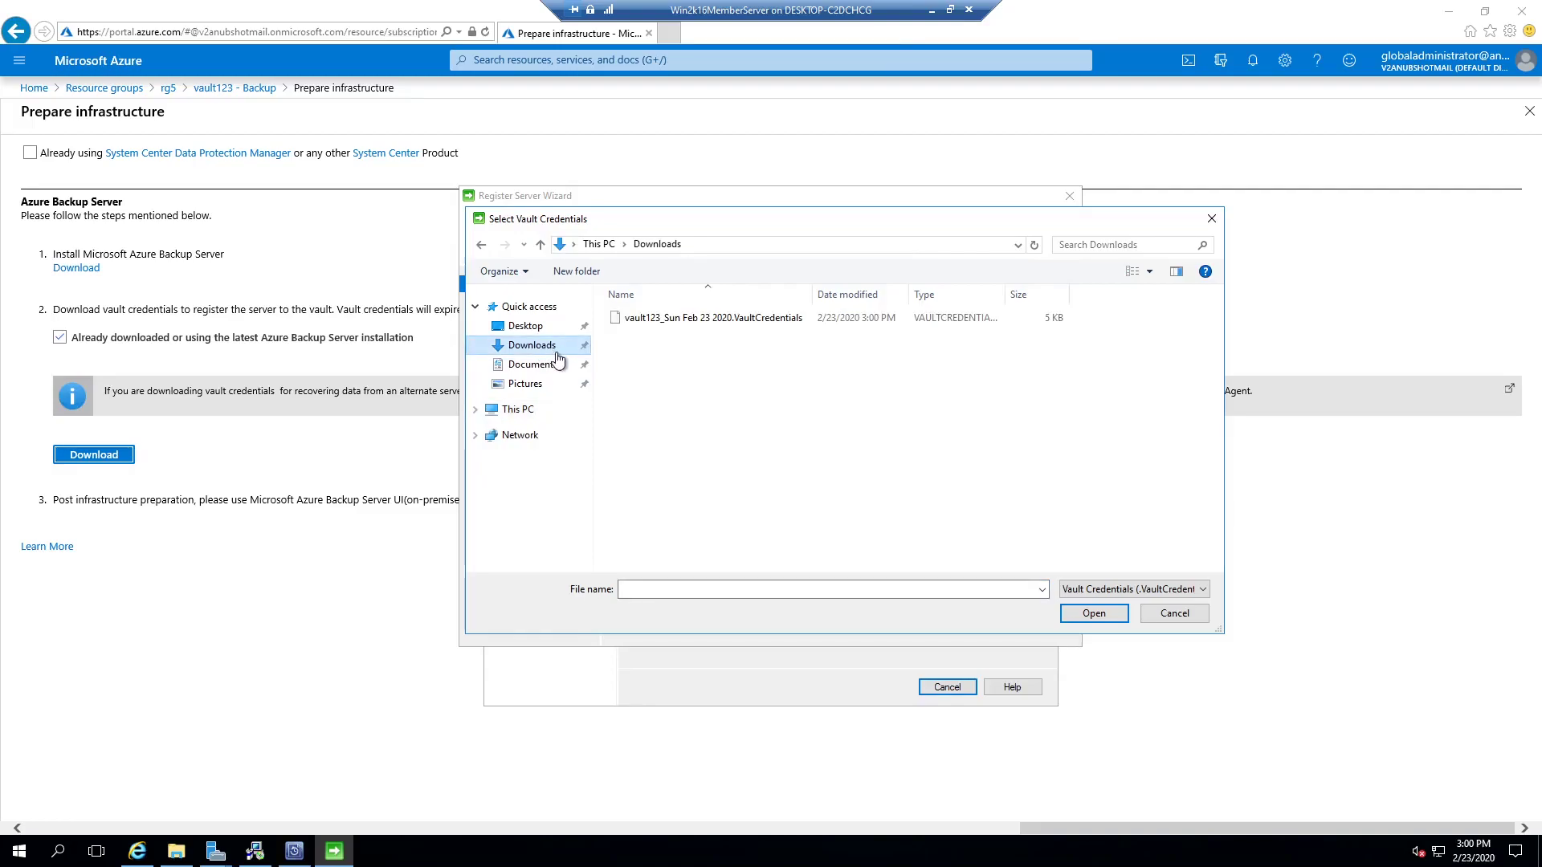
{"action": "double_click", "coordinate": [673, 319]}
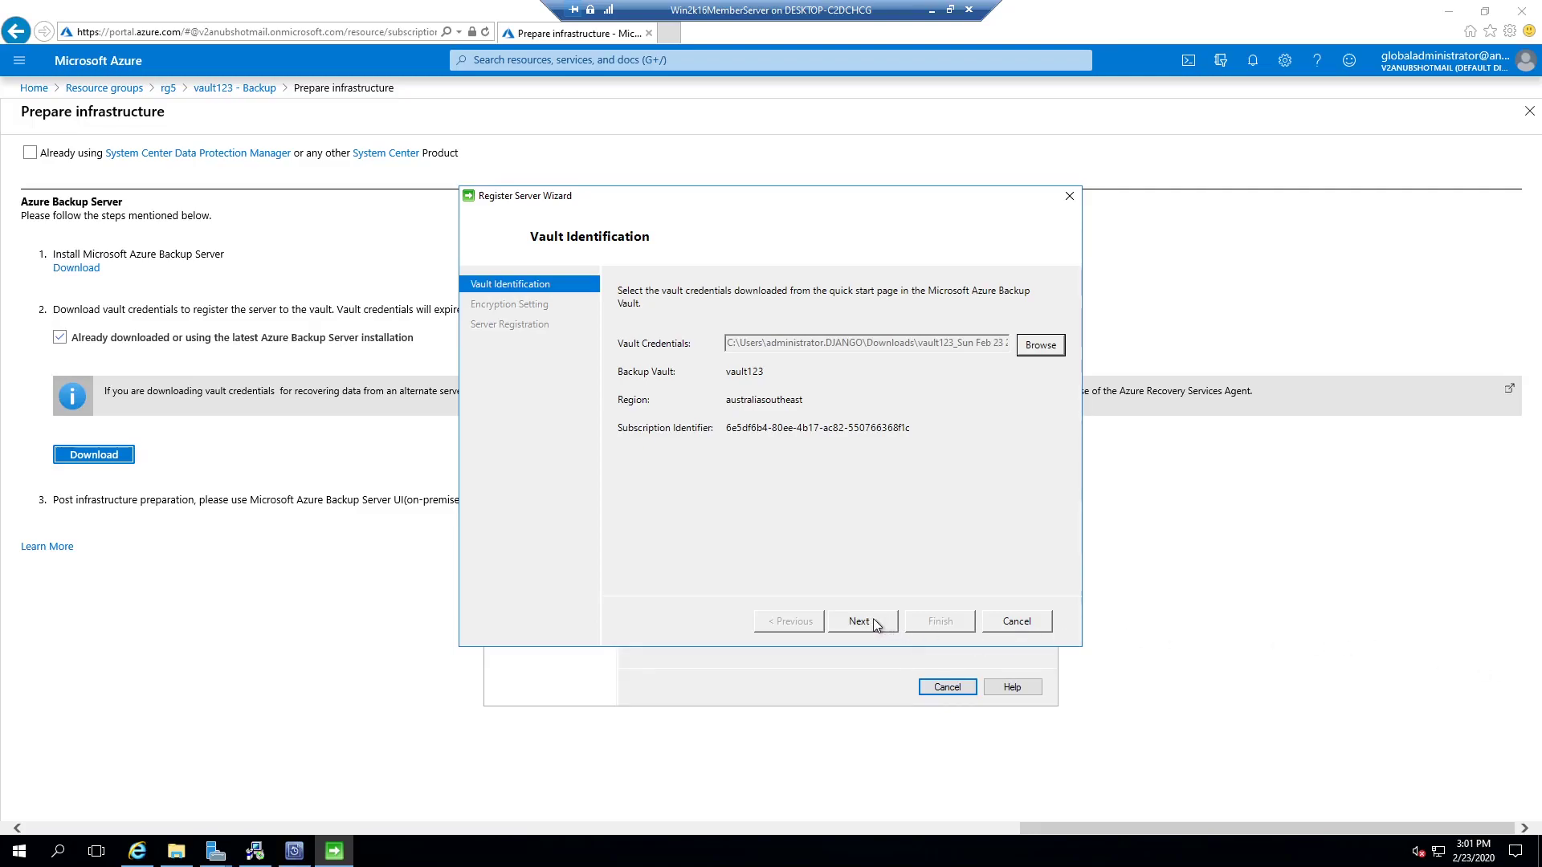
{"action": "left_click", "coordinate": [872, 622]}
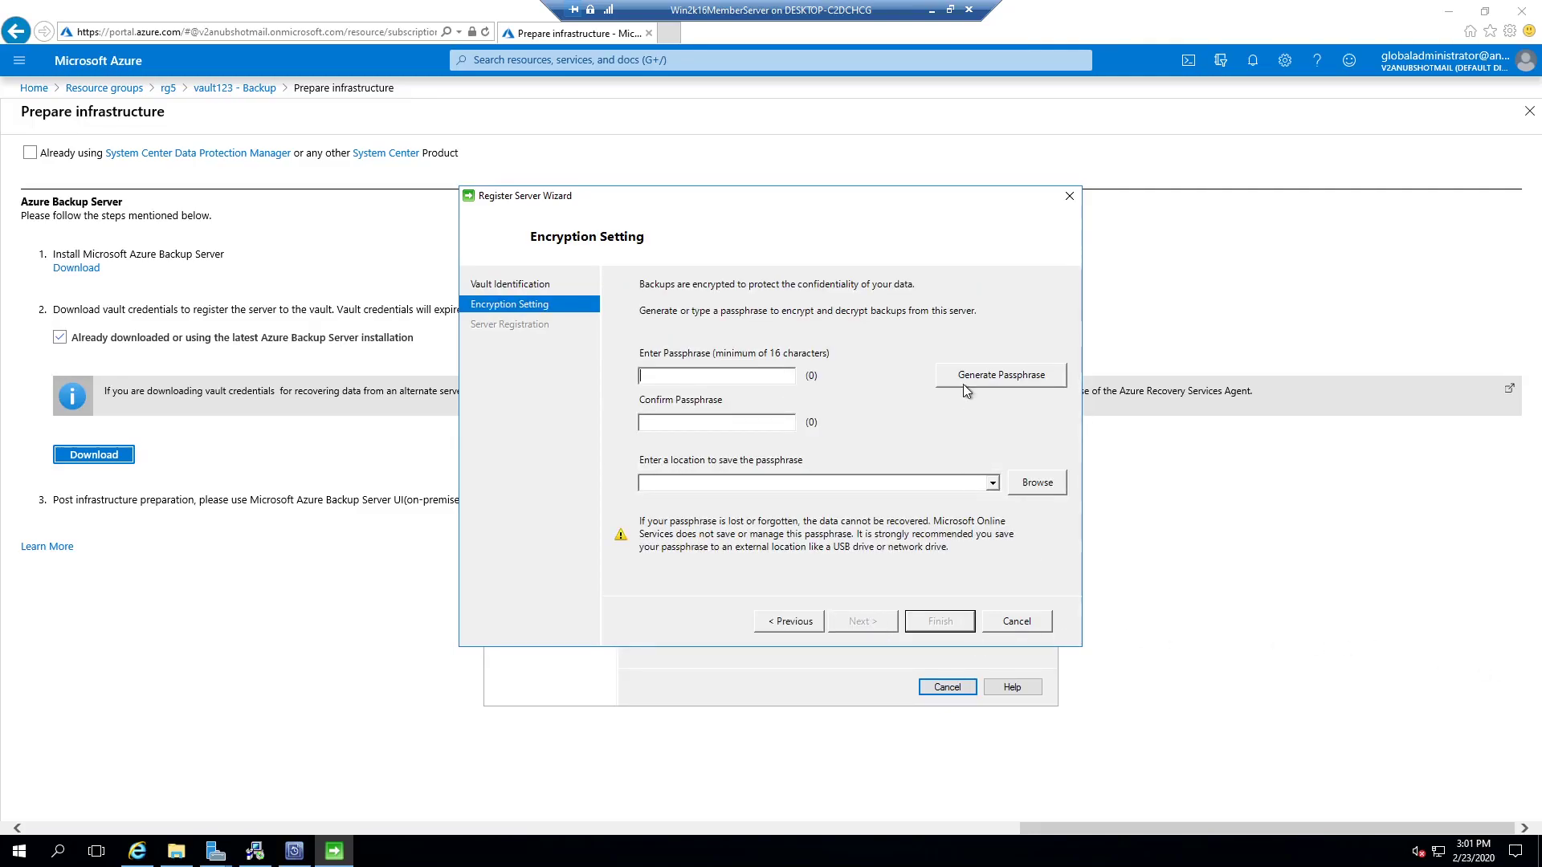
Step: Generate an encryption passphrase, save it to Downloads, and start registering the server
{"action": "left_click", "coordinate": [996, 381]}
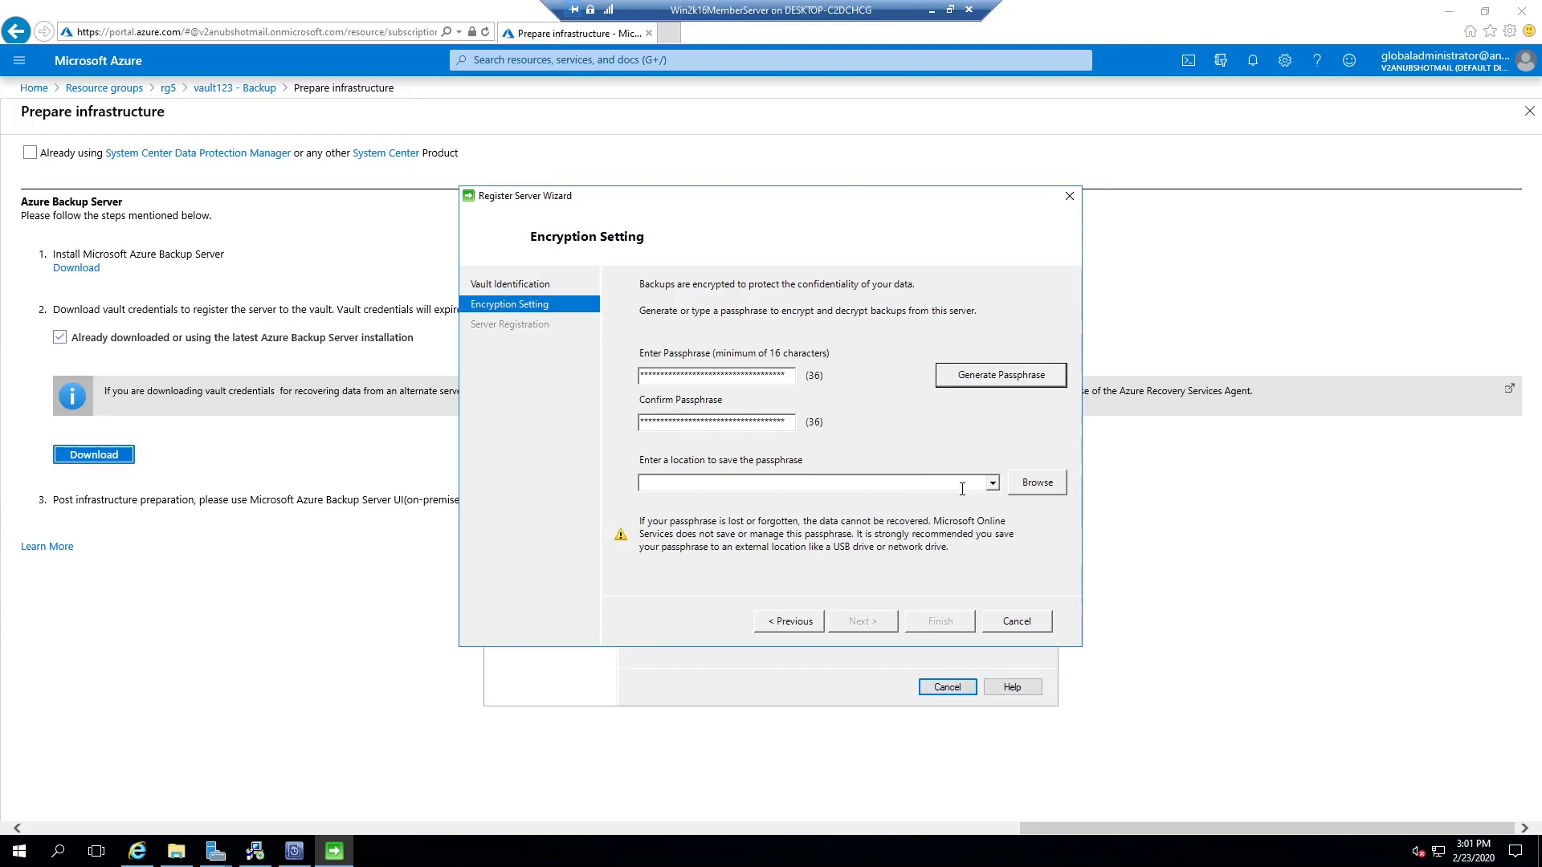
{"action": "left_click", "coordinate": [1018, 485]}
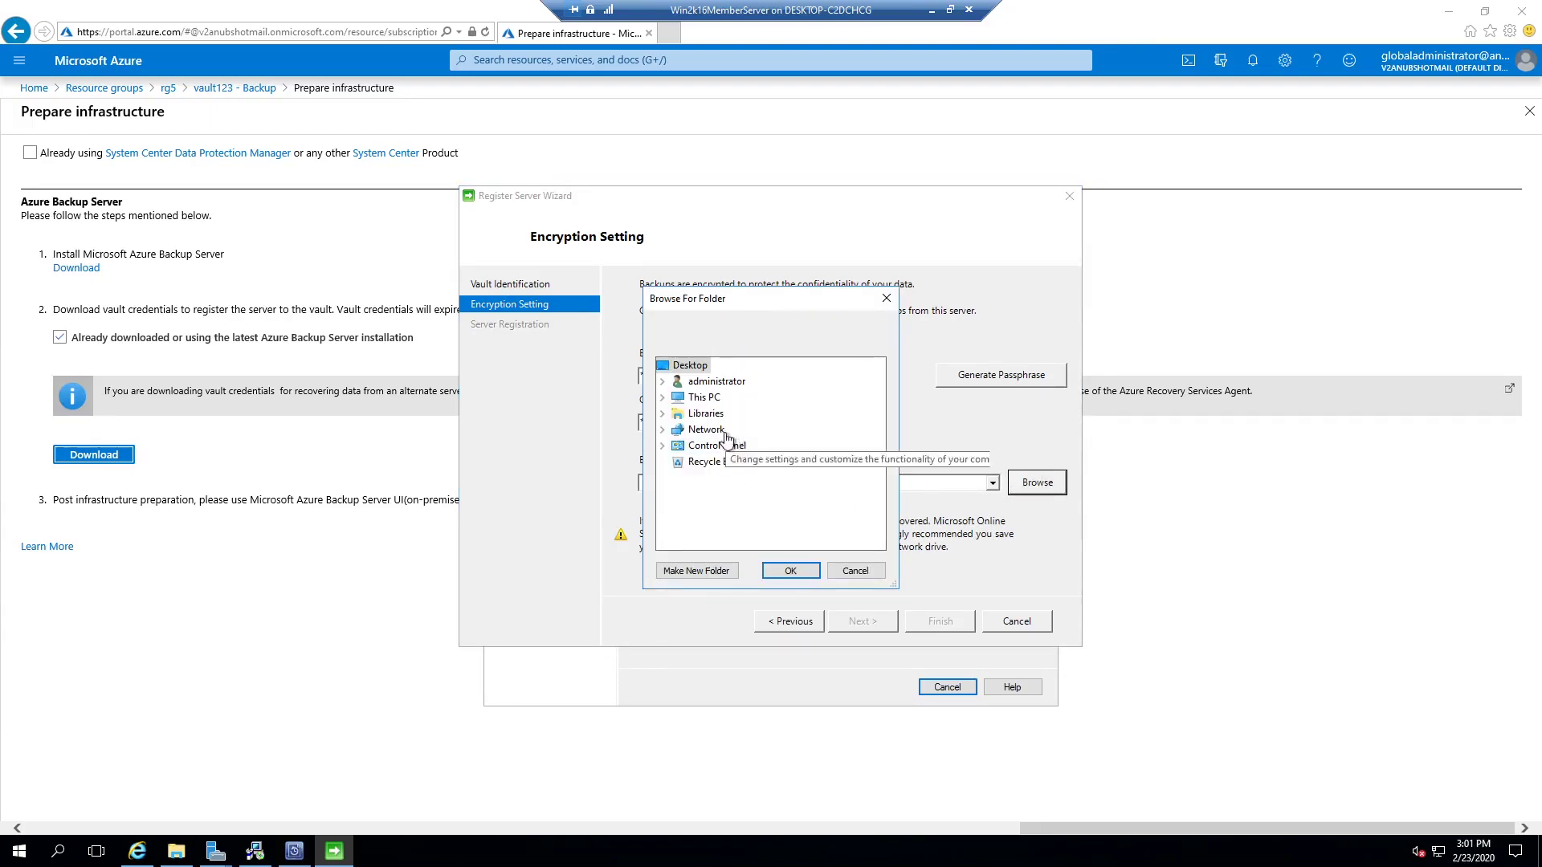
{"action": "left_click", "coordinate": [663, 381]}
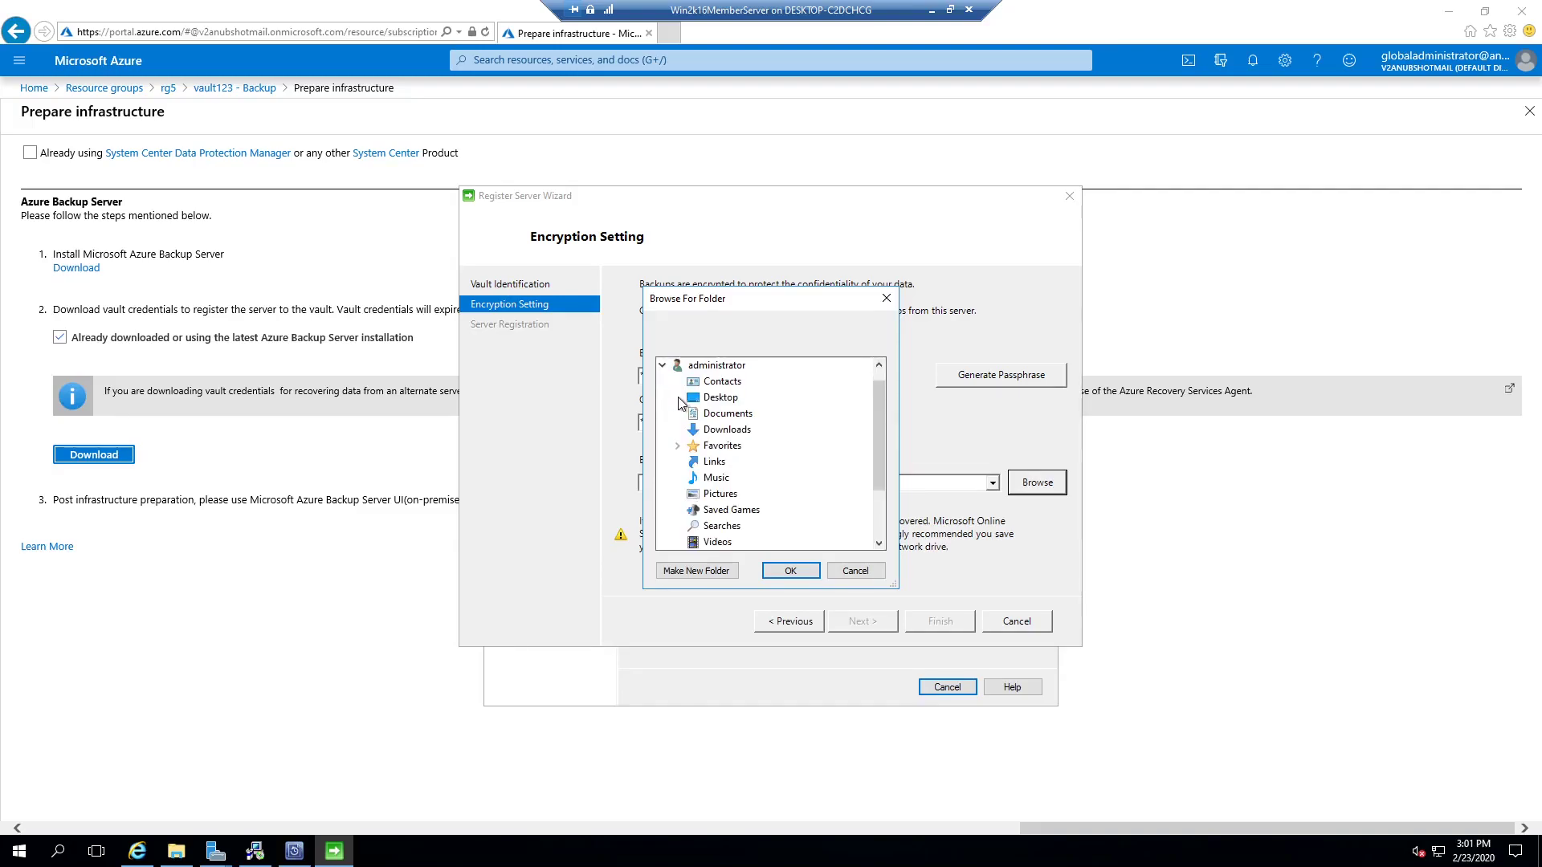
{"action": "left_click", "coordinate": [735, 431]}
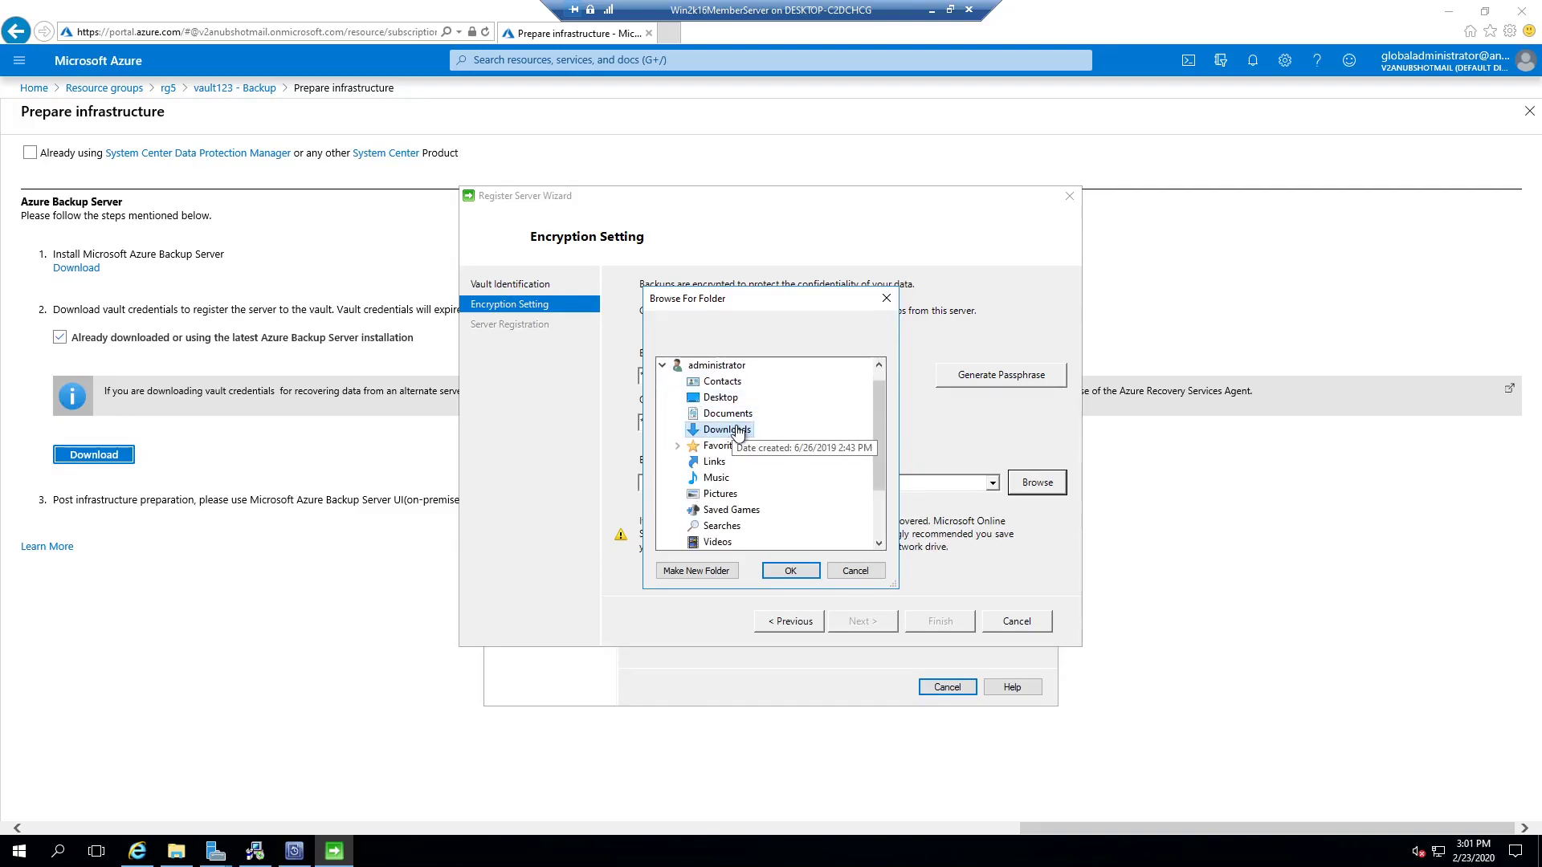
{"action": "left_click", "coordinate": [790, 571]}
{"action": "left_click", "coordinate": [852, 620]}
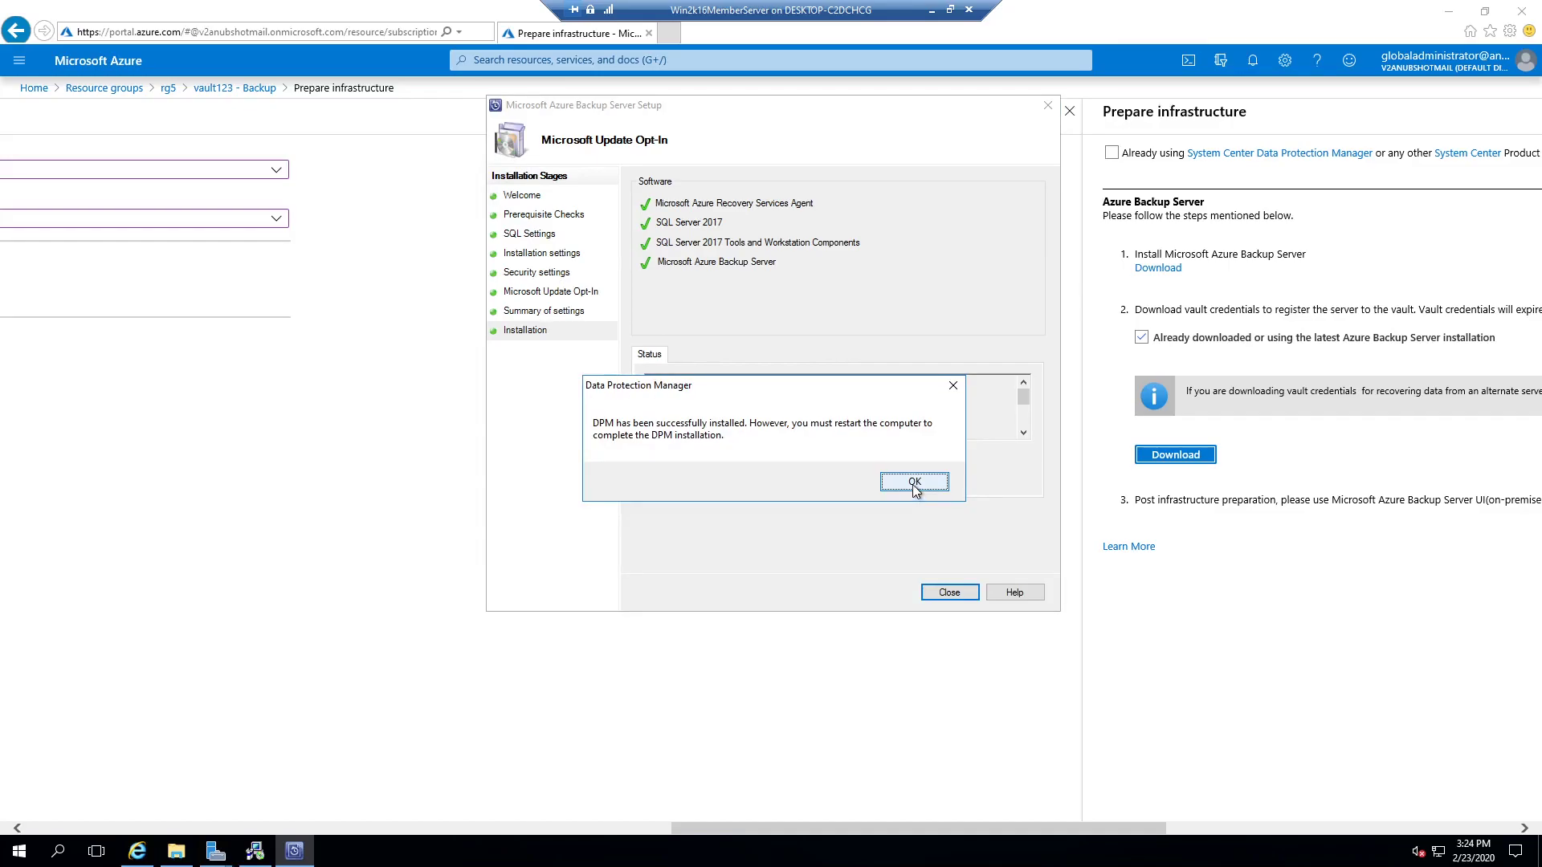
Step: Acknowledge the DPM installed message and launch the Azure Backup Server console from the desktop
{"action": "left_click", "coordinate": [914, 483]}
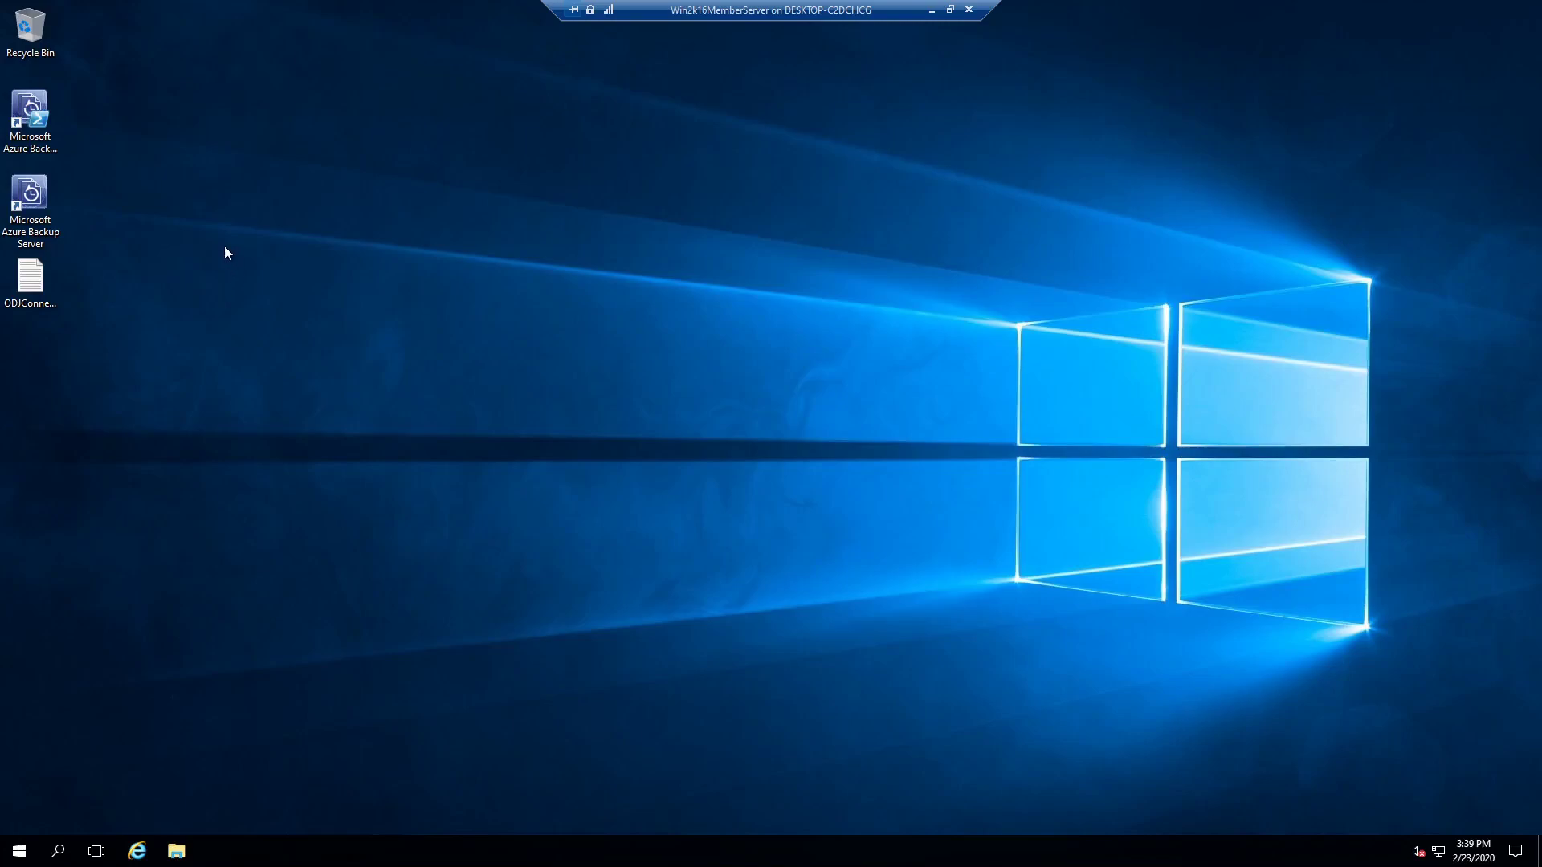
{"action": "double_click", "coordinate": [50, 234]}
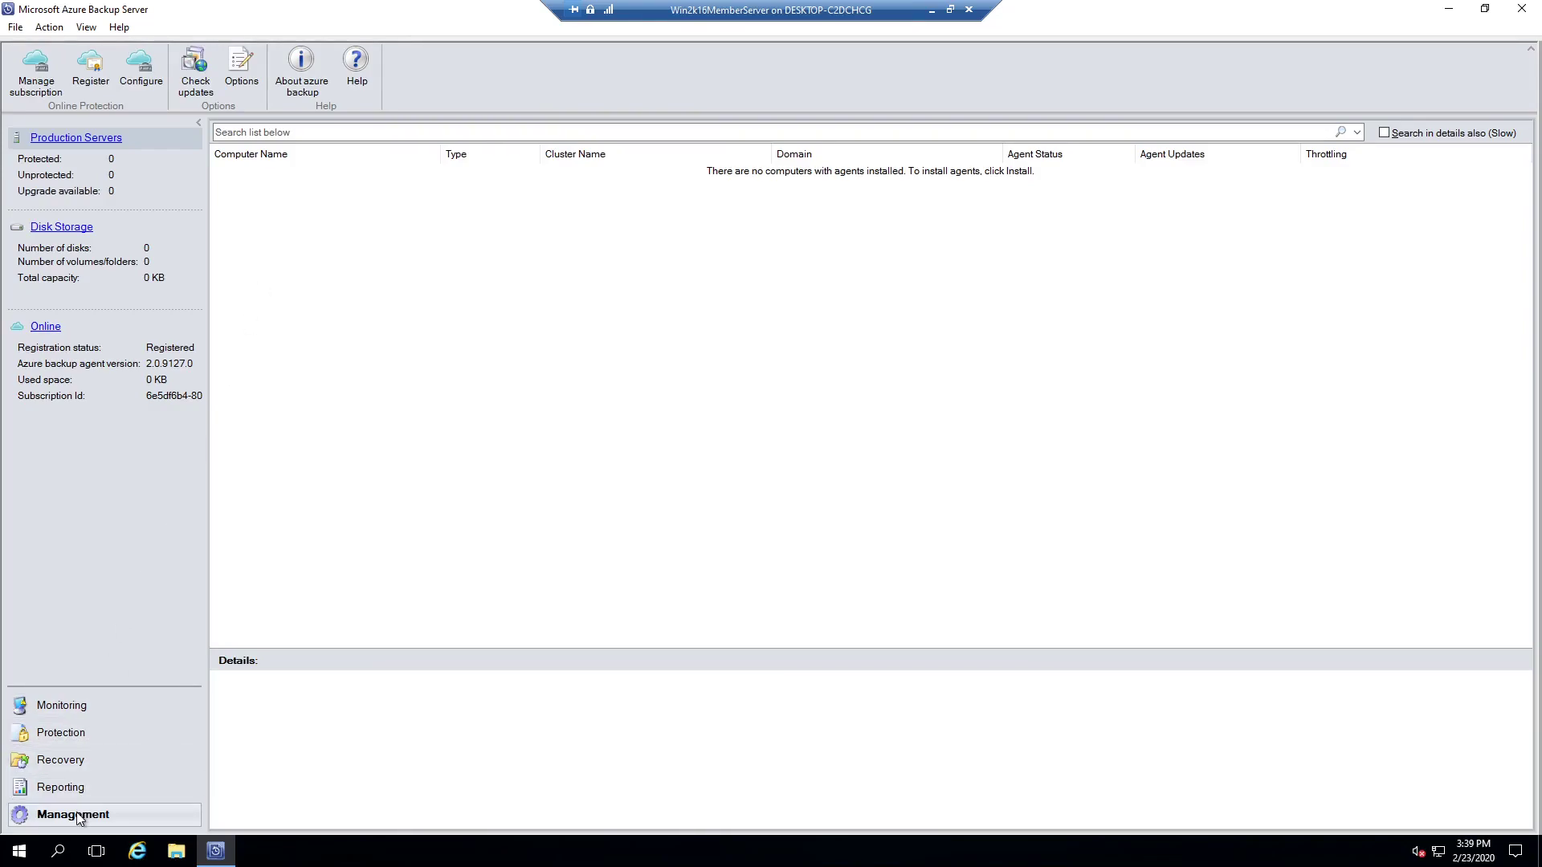
Step: Add and format the D:\ volume as disk storage in the storage pool
{"action": "left_click", "coordinate": [64, 228]}
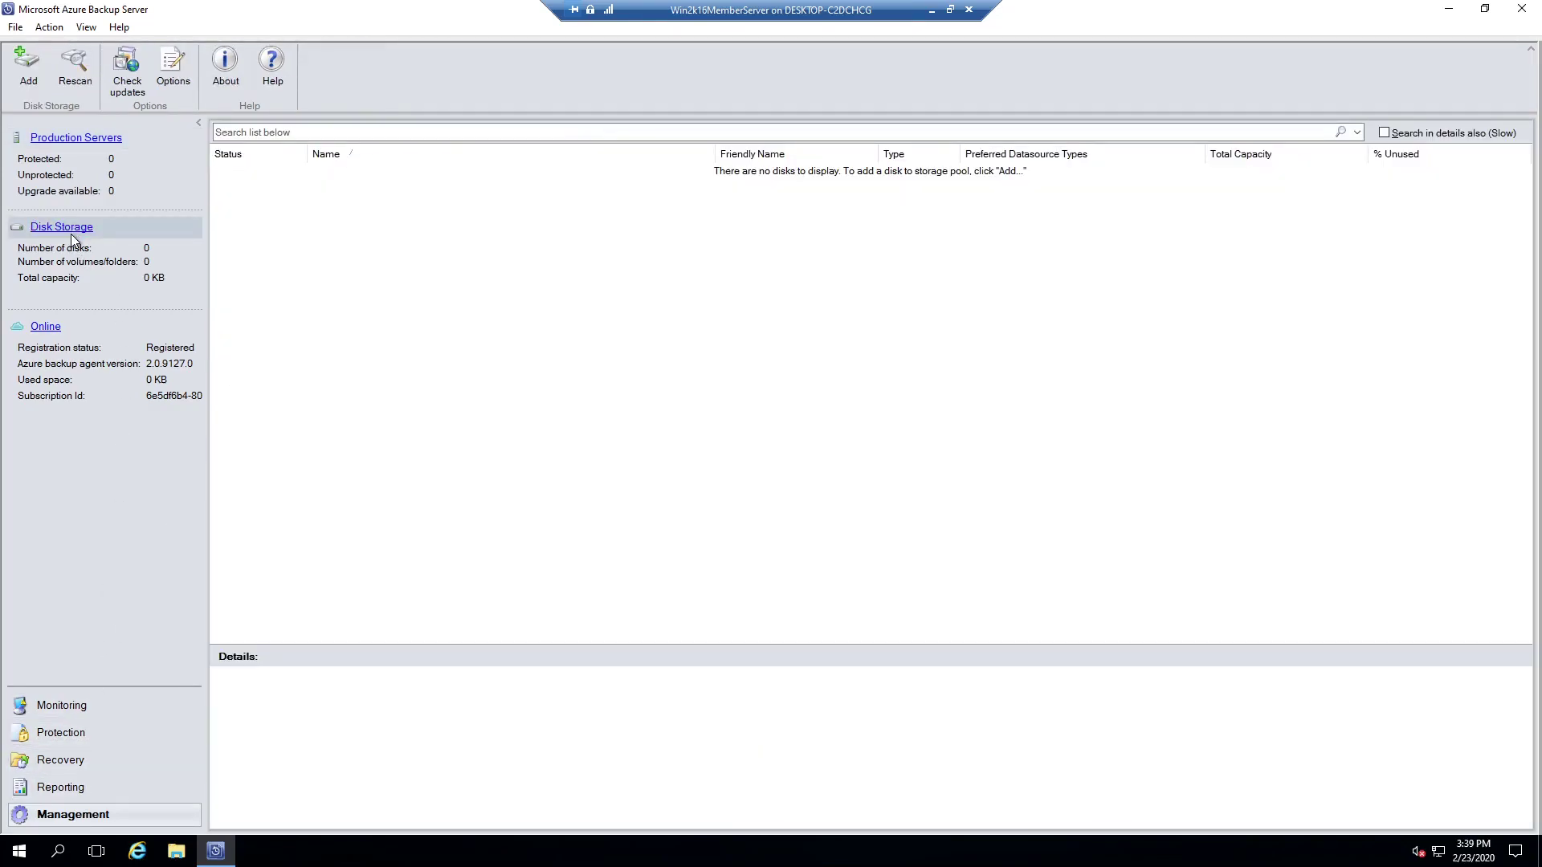
{"action": "left_click", "coordinate": [29, 73]}
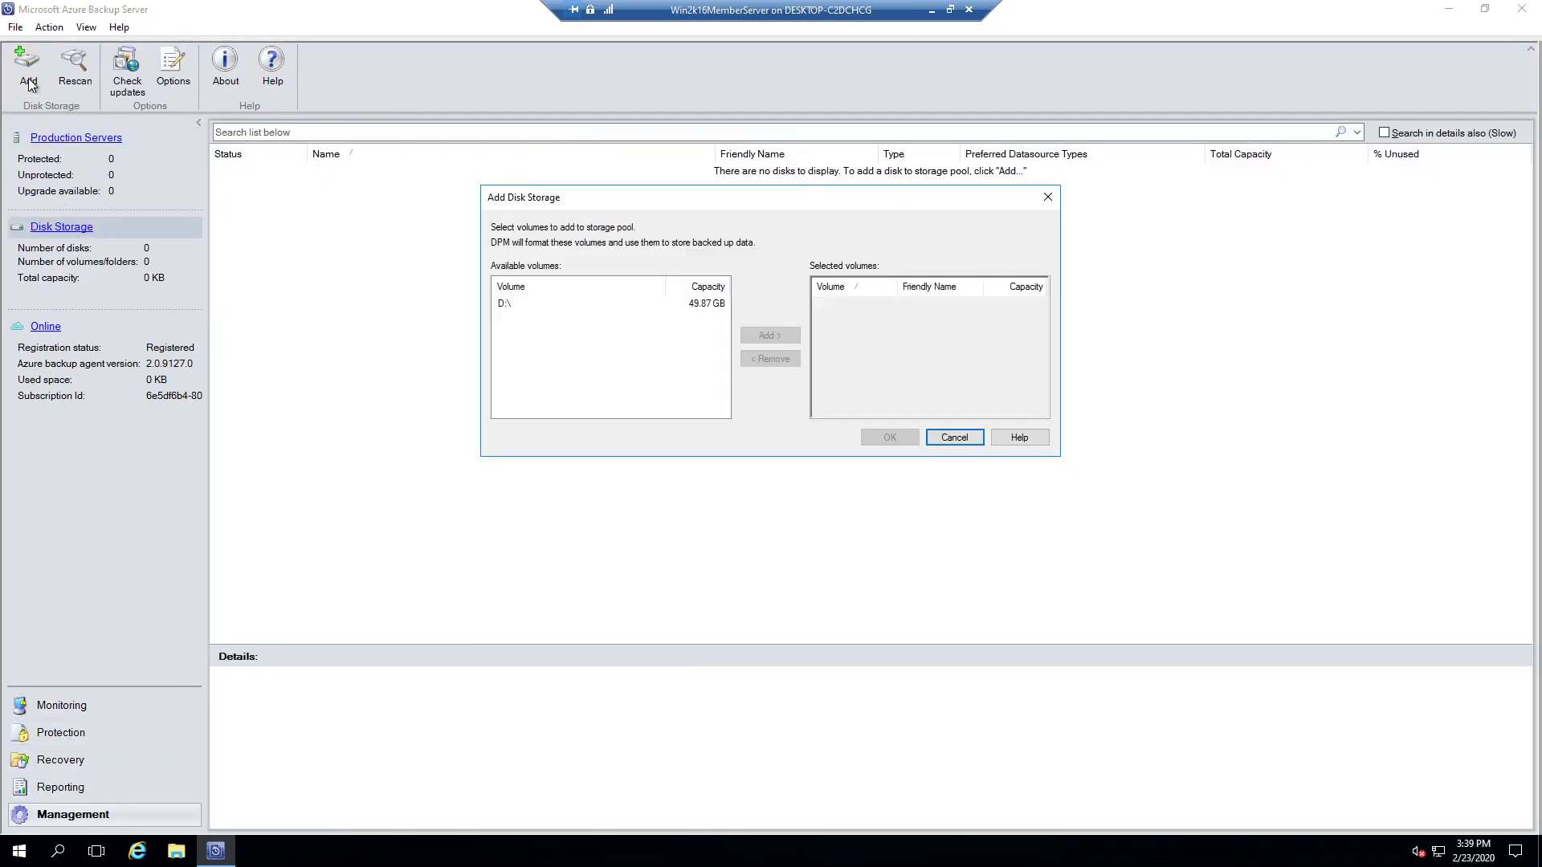
{"action": "left_click", "coordinate": [507, 306]}
{"action": "left_click", "coordinate": [751, 336]}
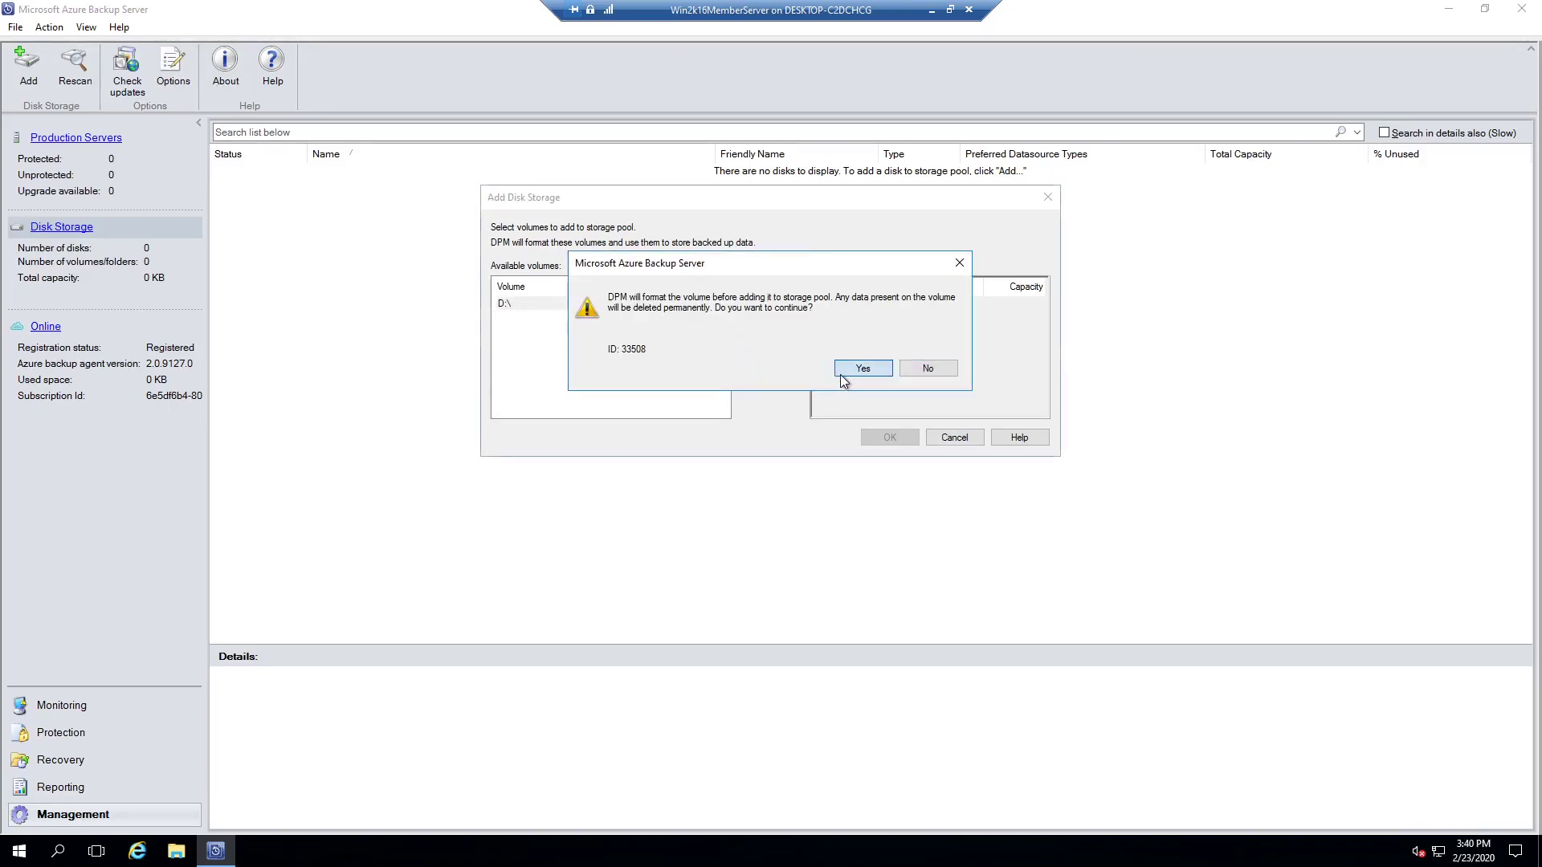
{"action": "left_click", "coordinate": [843, 371]}
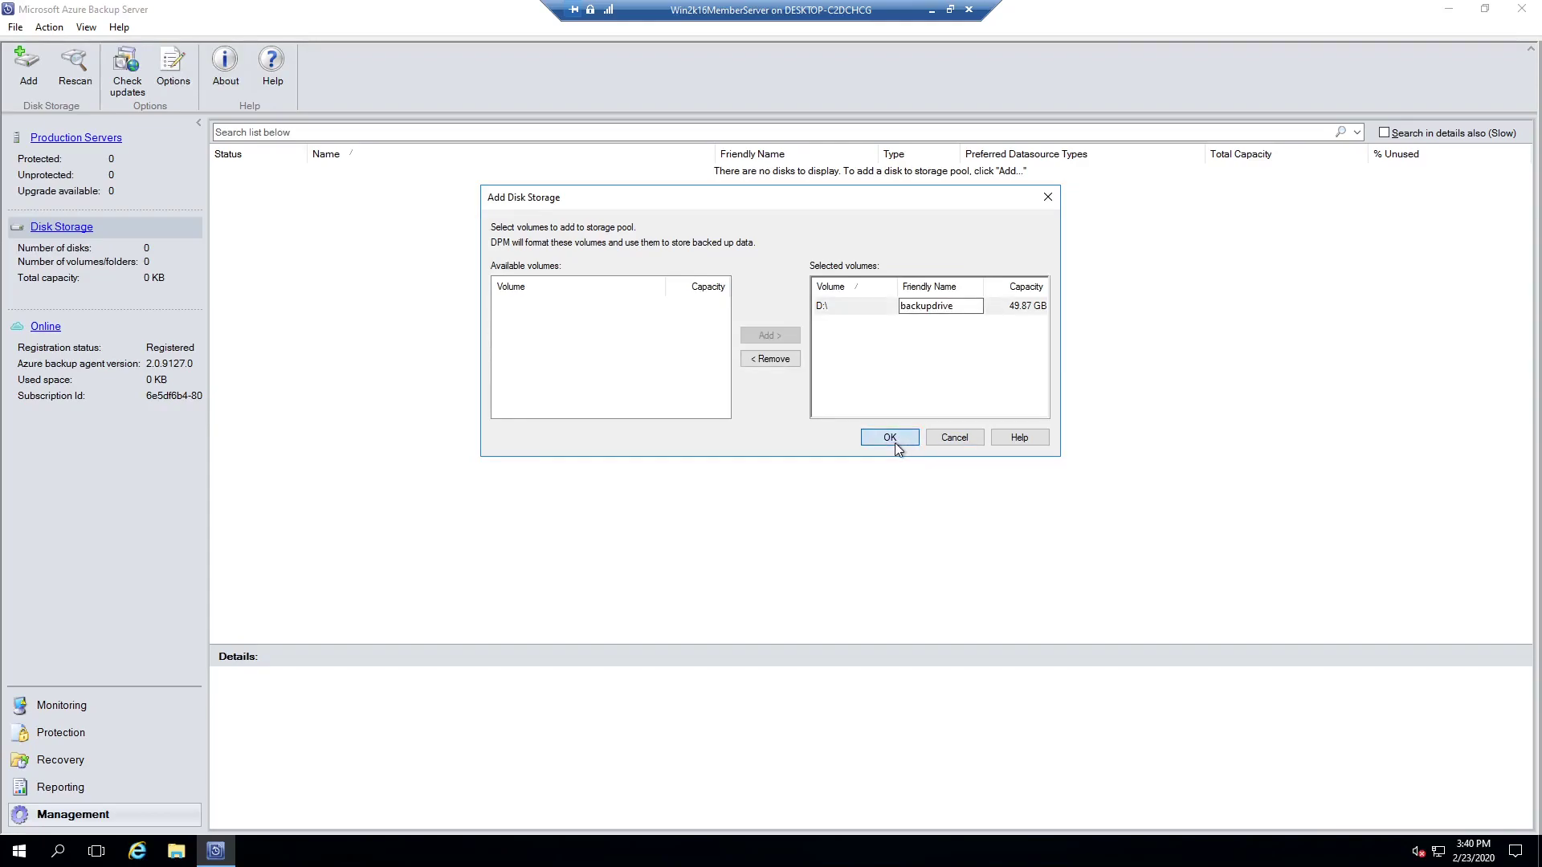
{"action": "left_click", "coordinate": [888, 438]}
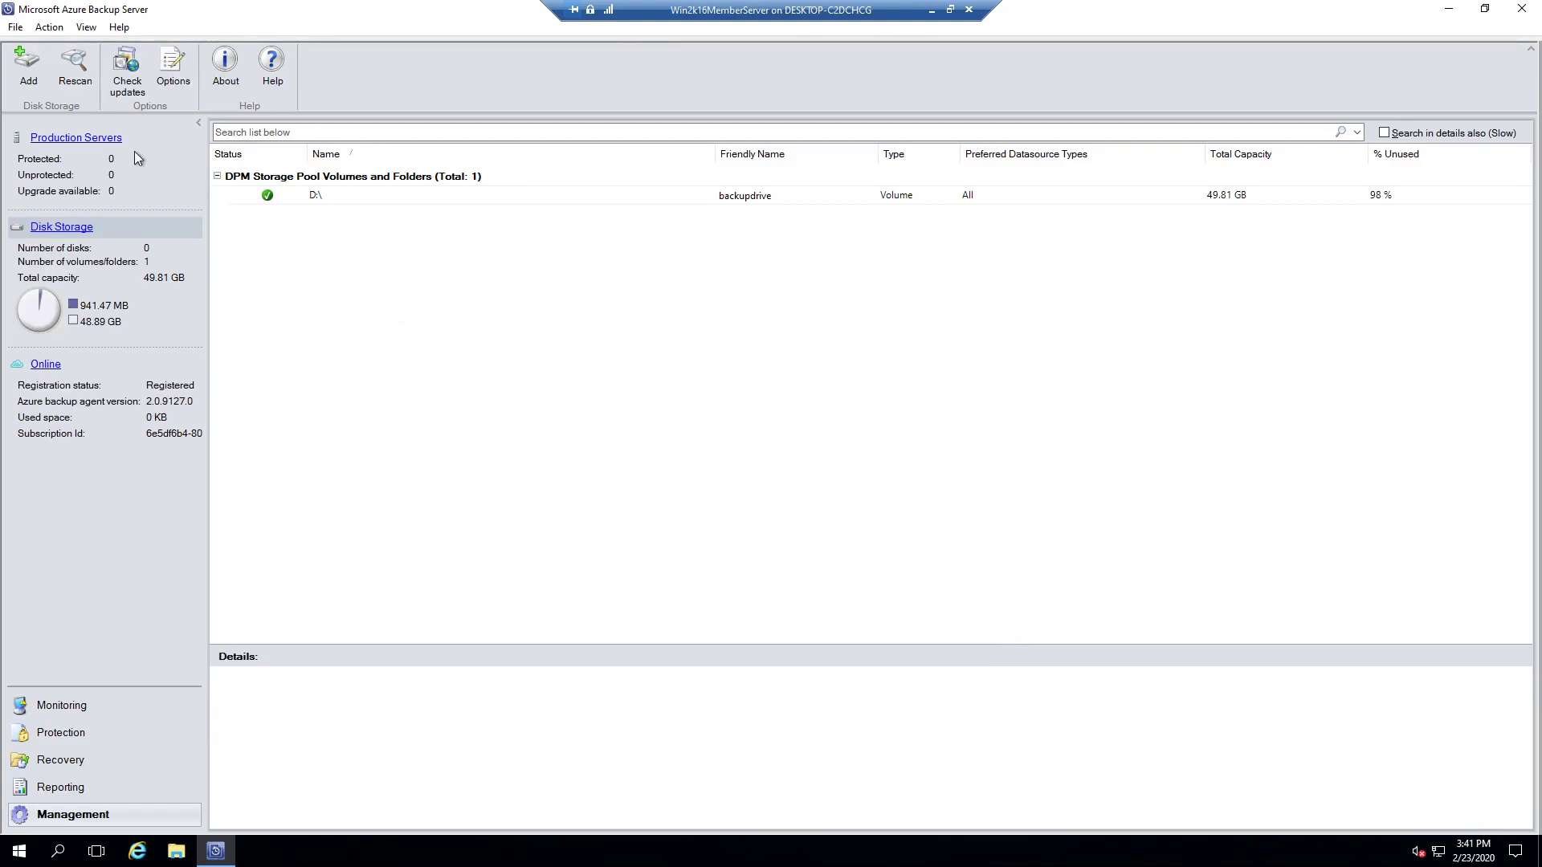
Step: Start a Windows Servers protection agent installation and select NEWSCCM as the target computer
{"action": "left_click", "coordinate": [115, 143]}
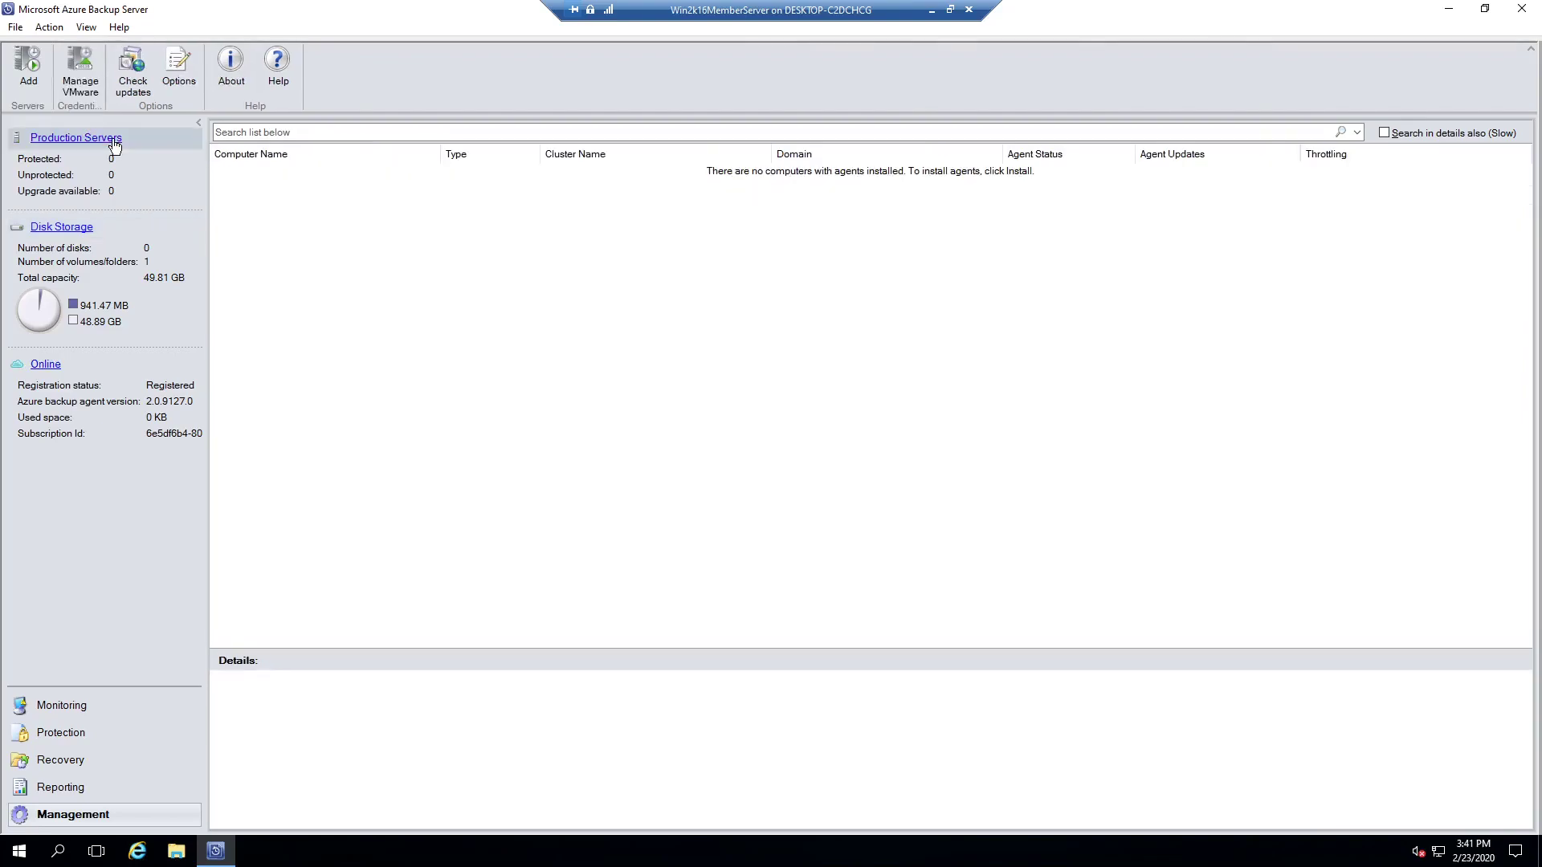
{"action": "left_click", "coordinate": [33, 80]}
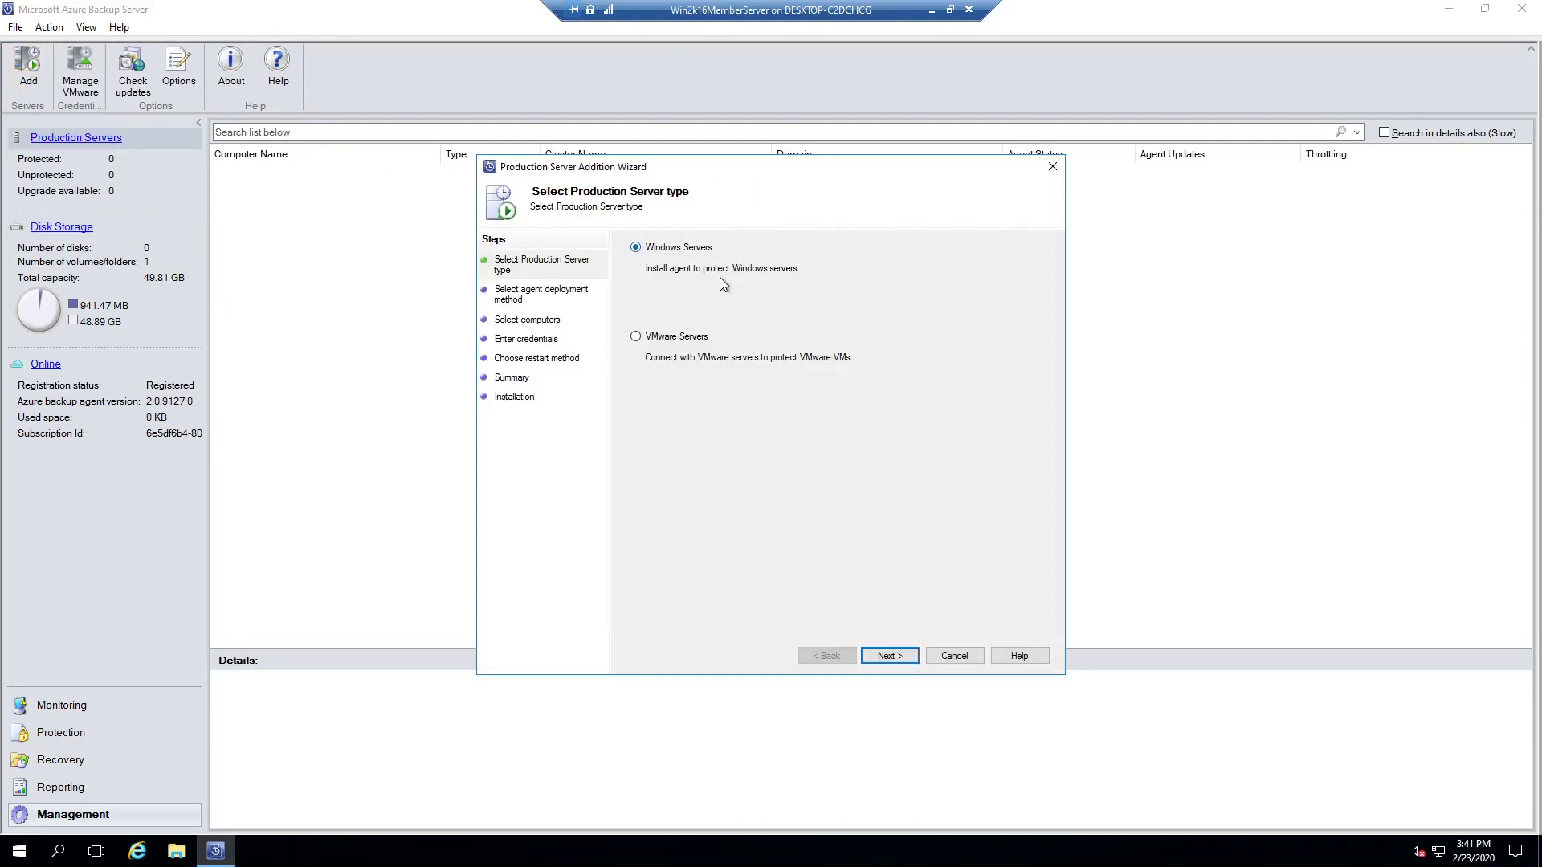
{"action": "left_click", "coordinate": [889, 655]}
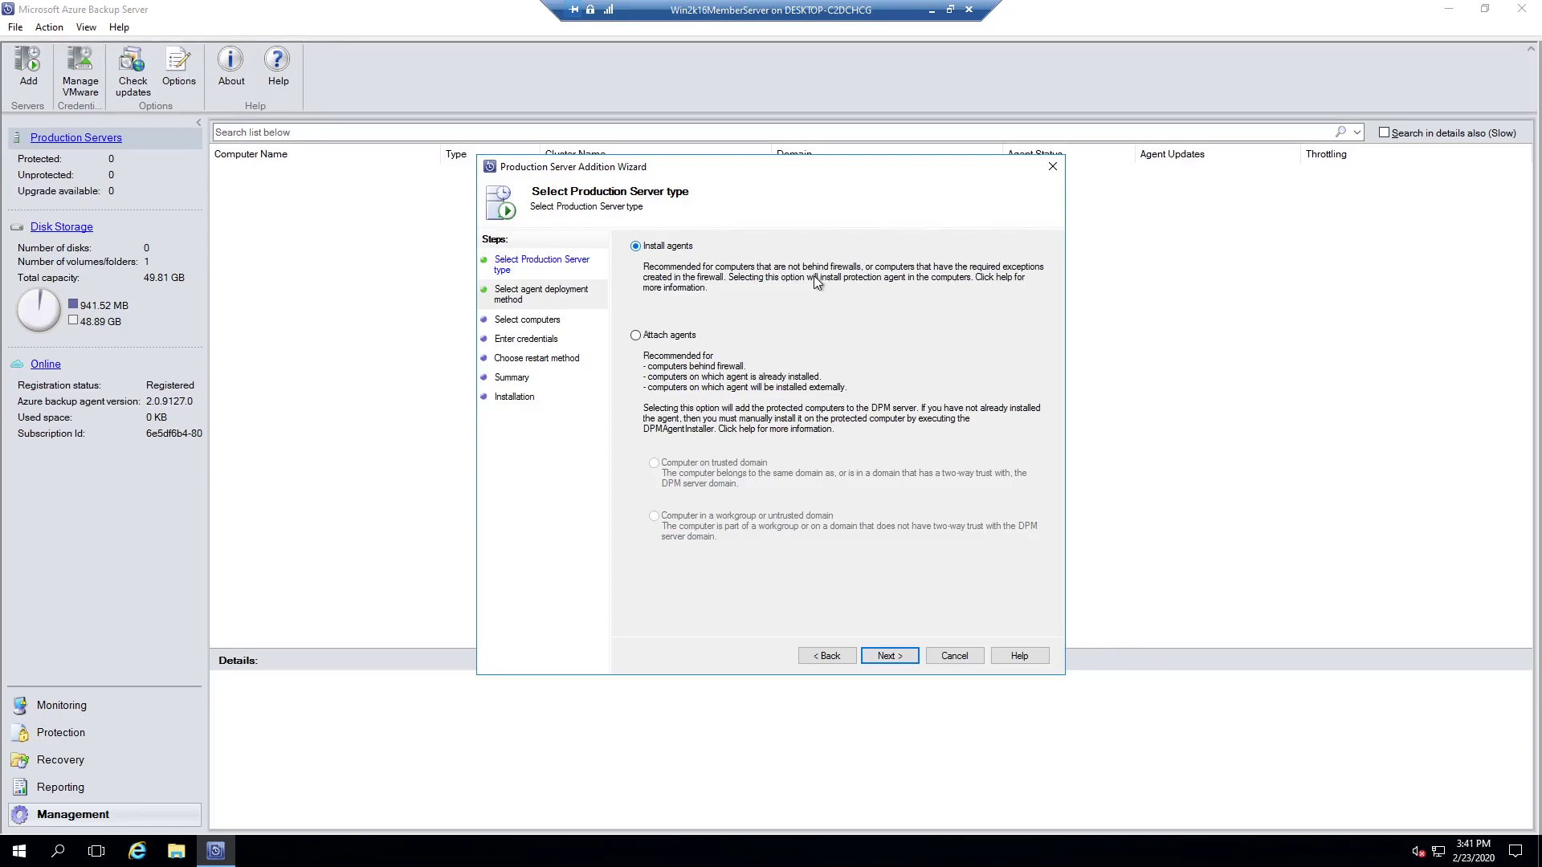
{"action": "left_click", "coordinate": [888, 660]}
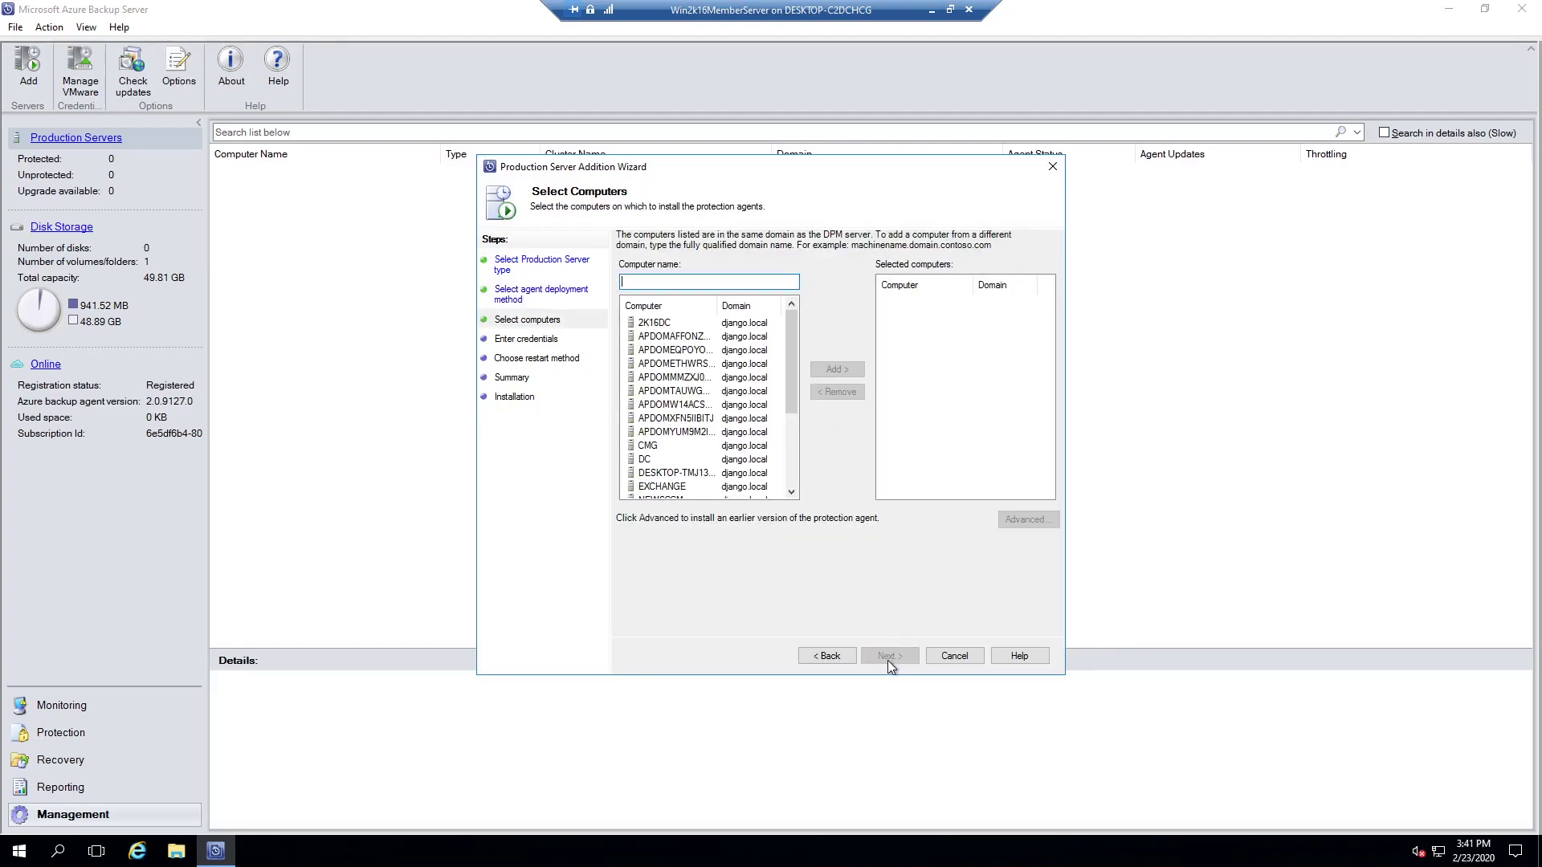
{"action": "left_click_drag", "start_coordinate": [791, 399], "coordinate": [794, 439]}
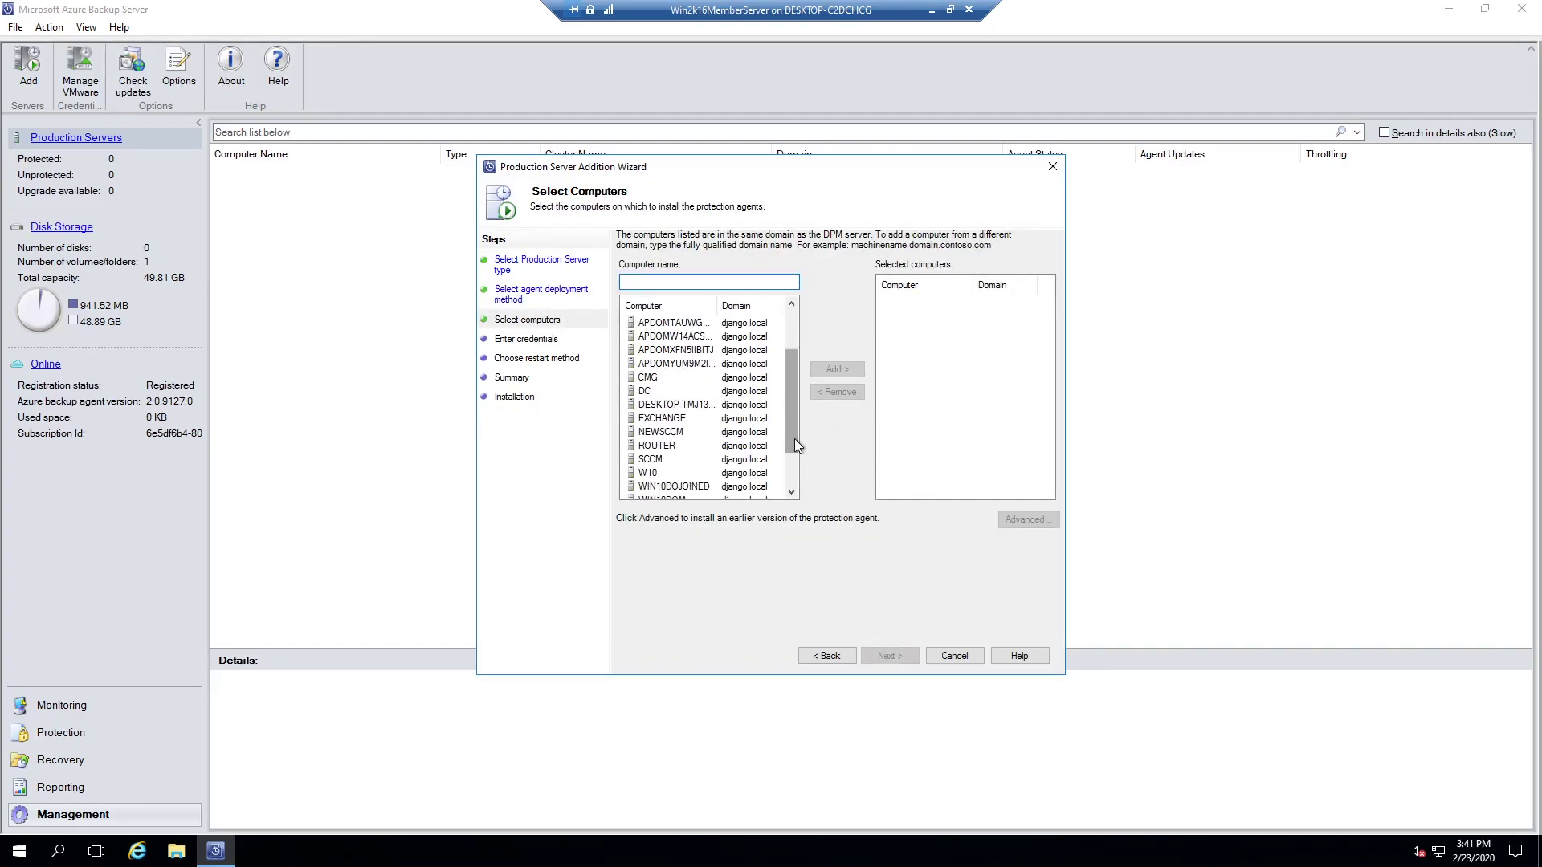
{"action": "left_click", "coordinate": [673, 433]}
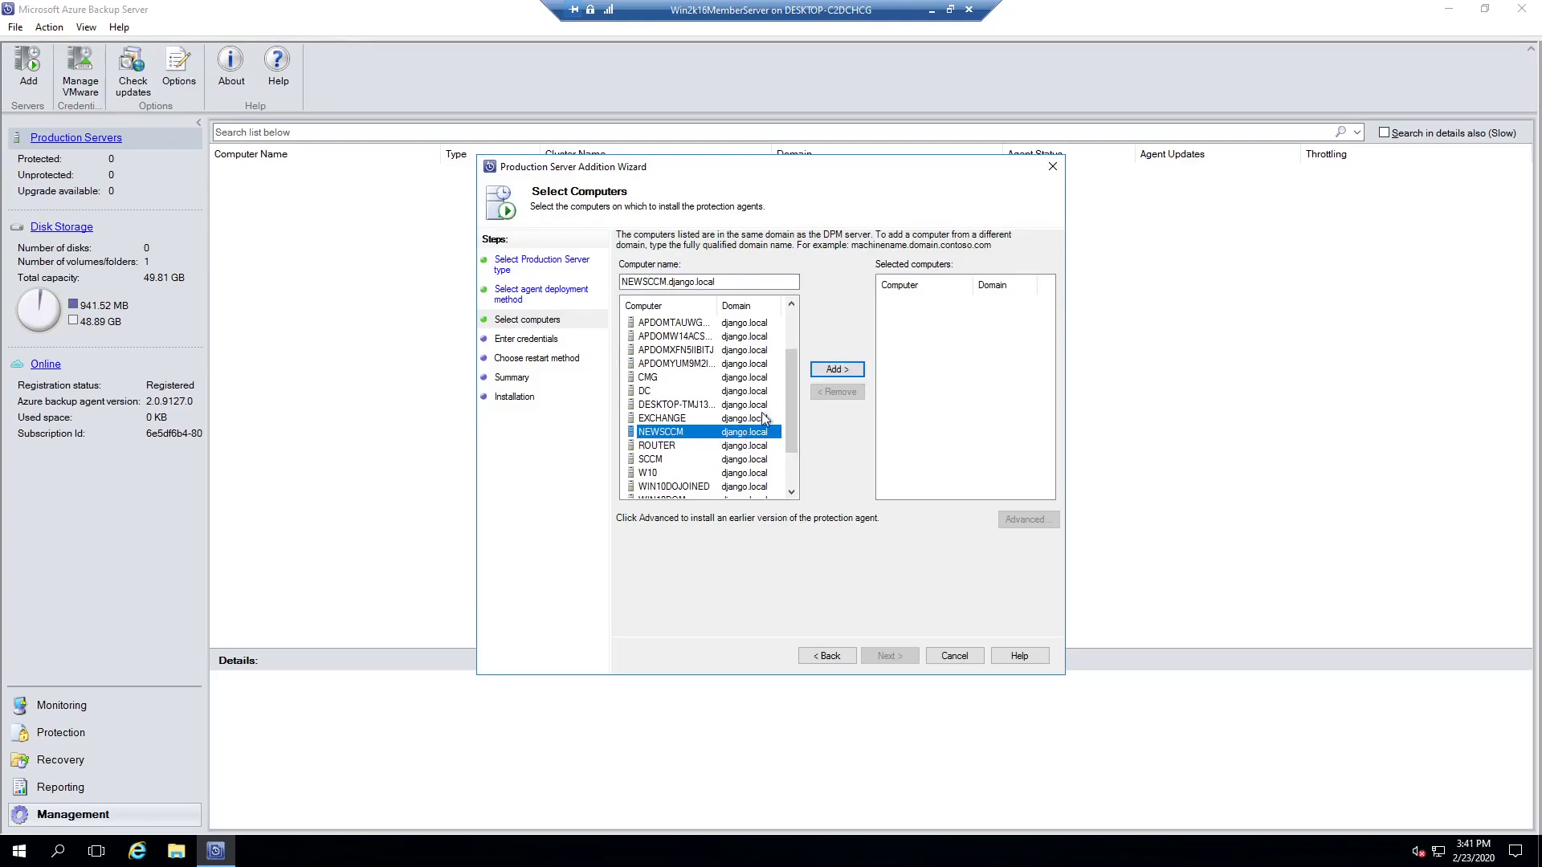
{"action": "left_click", "coordinate": [839, 371]}
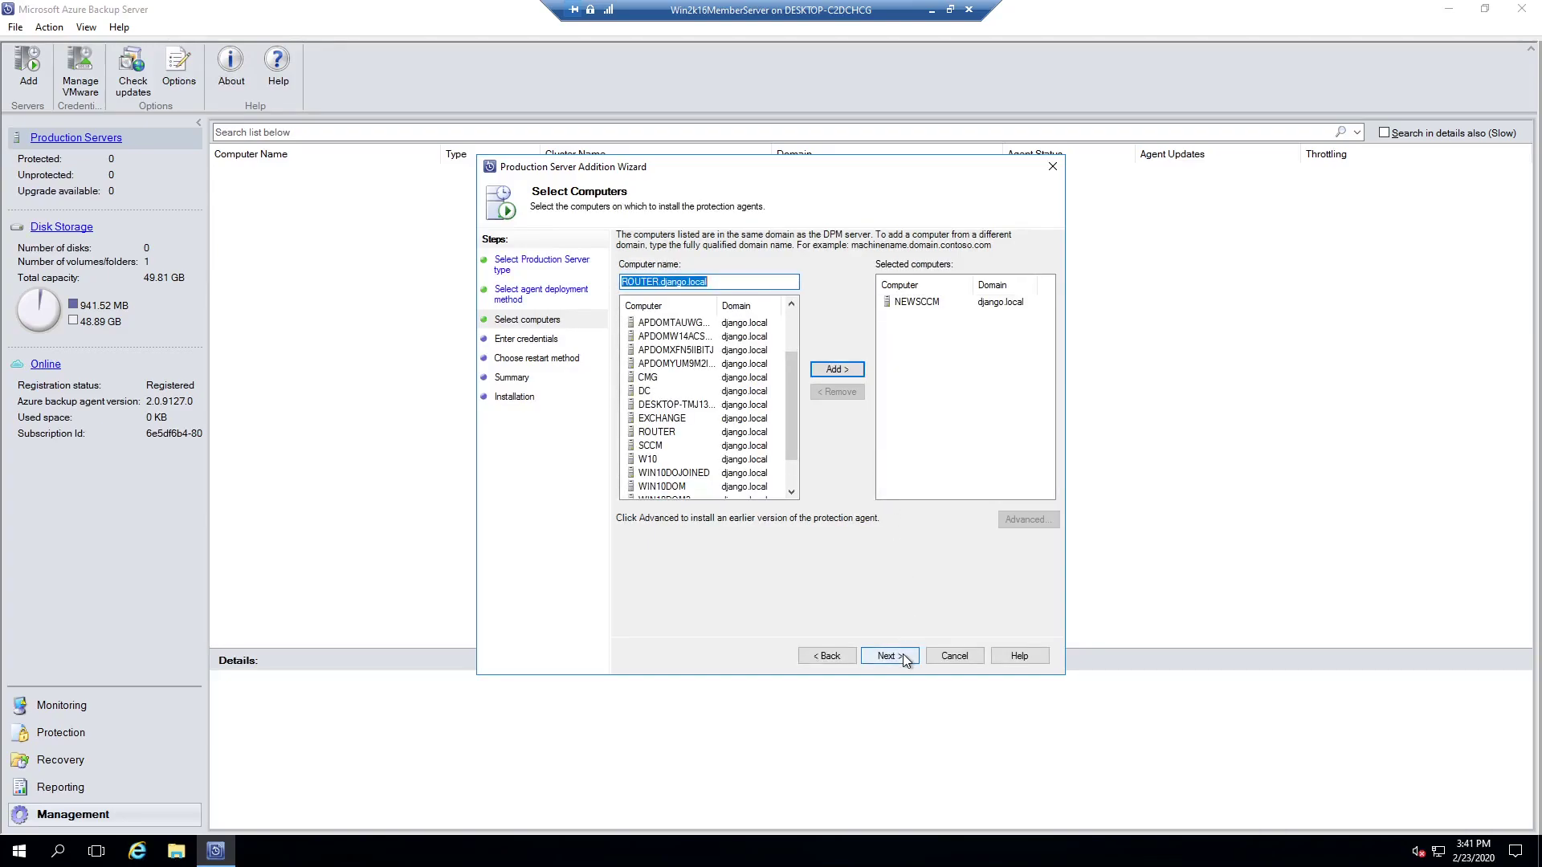
{"action": "left_click", "coordinate": [889, 656]}
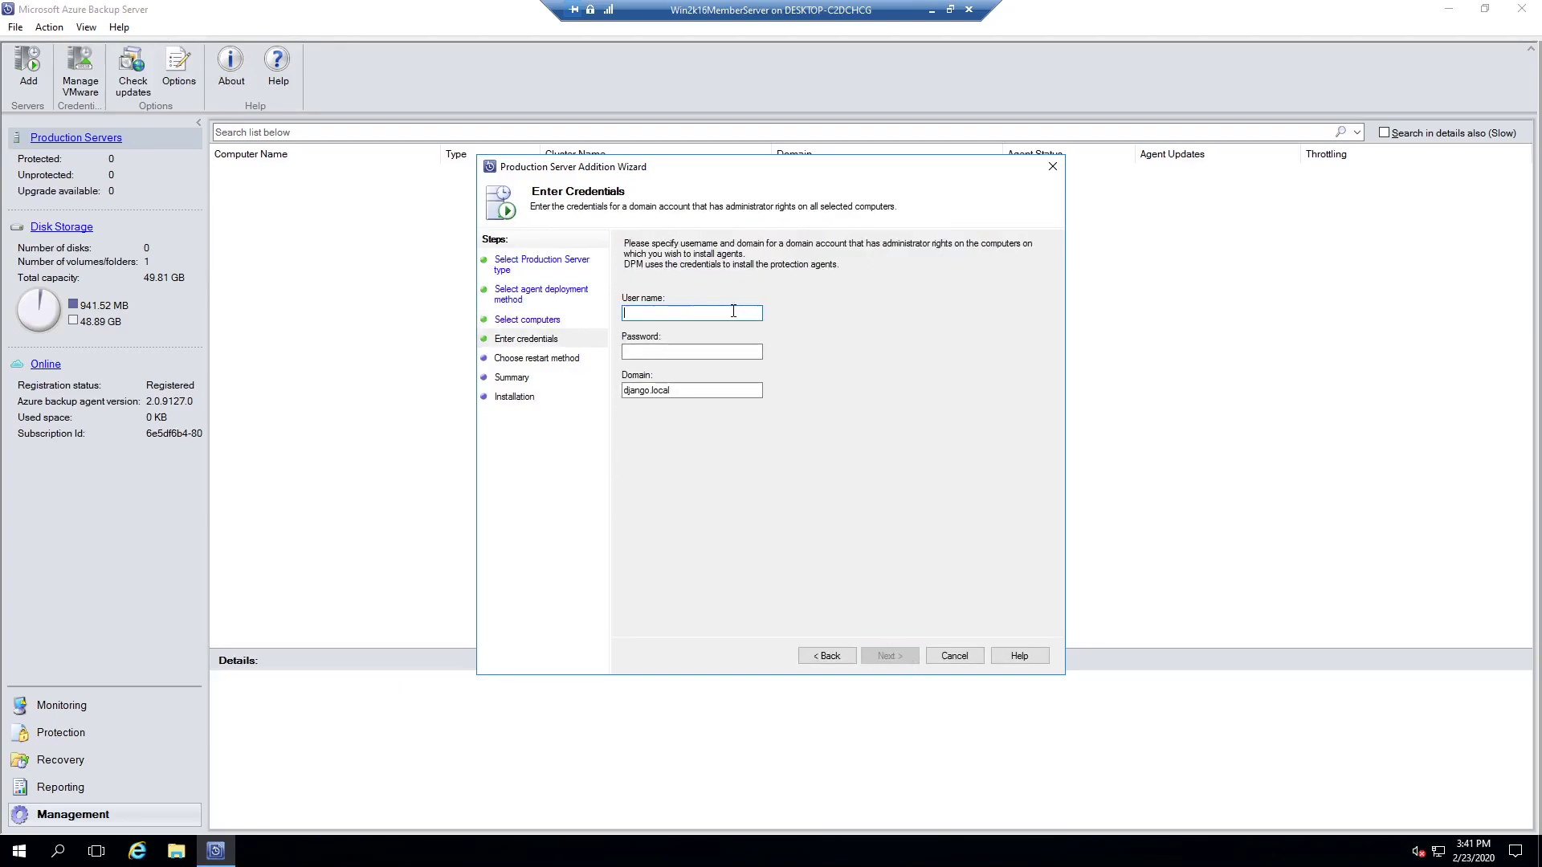
Step: Enter the administrator account's password, allow automatic restart, and install the agent on NEWSCCM
{"action": "type", "text": "administrator"}
{"action": "key", "text": "Tab"}
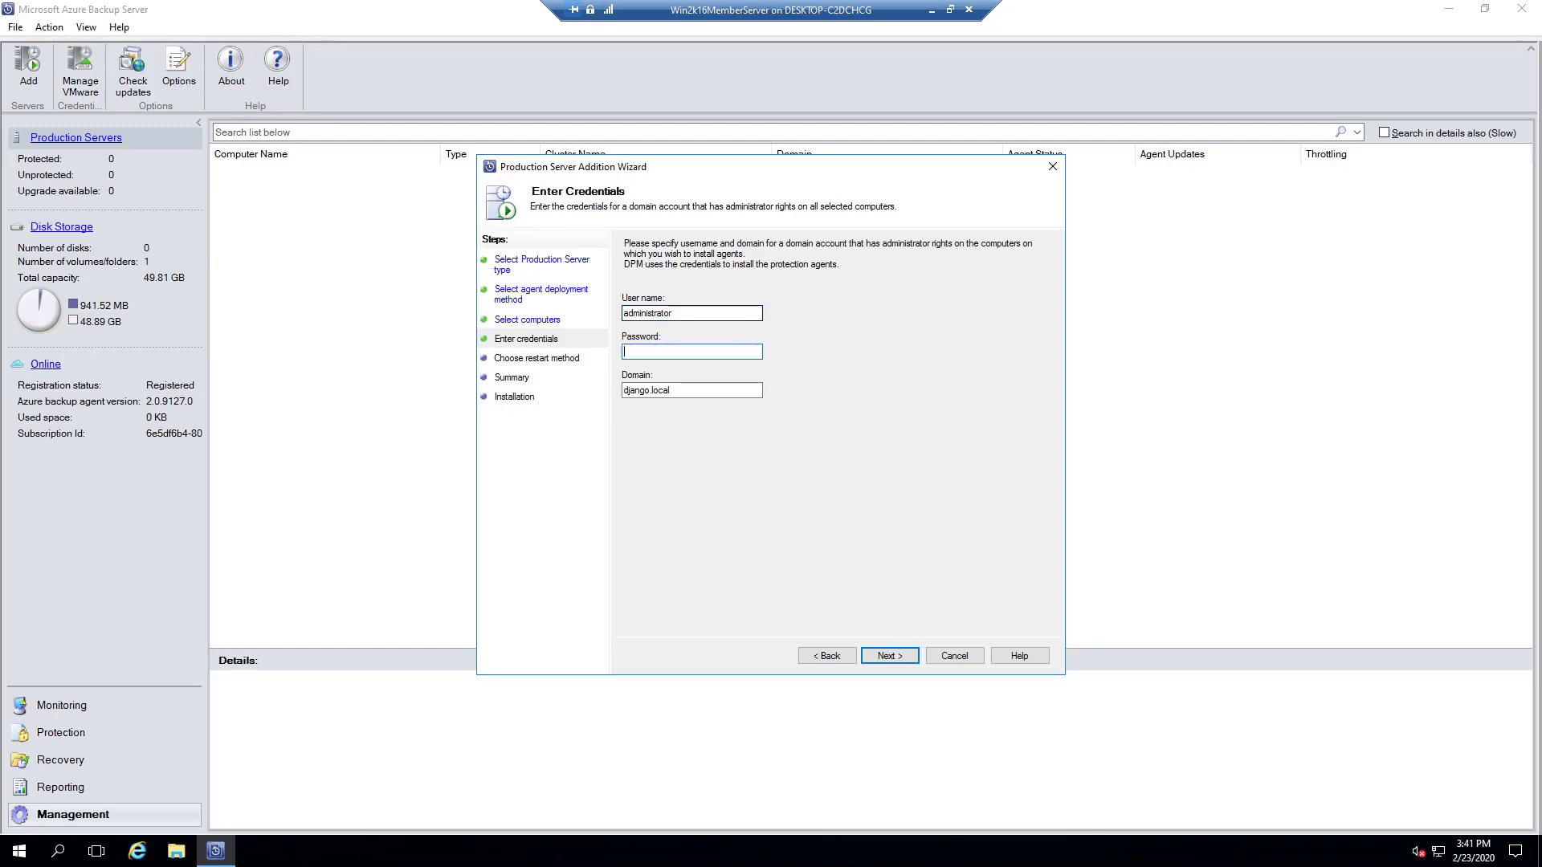
{"action": "type", "text": "Passw0rd12"}
{"action": "left_click", "coordinate": [888, 655]}
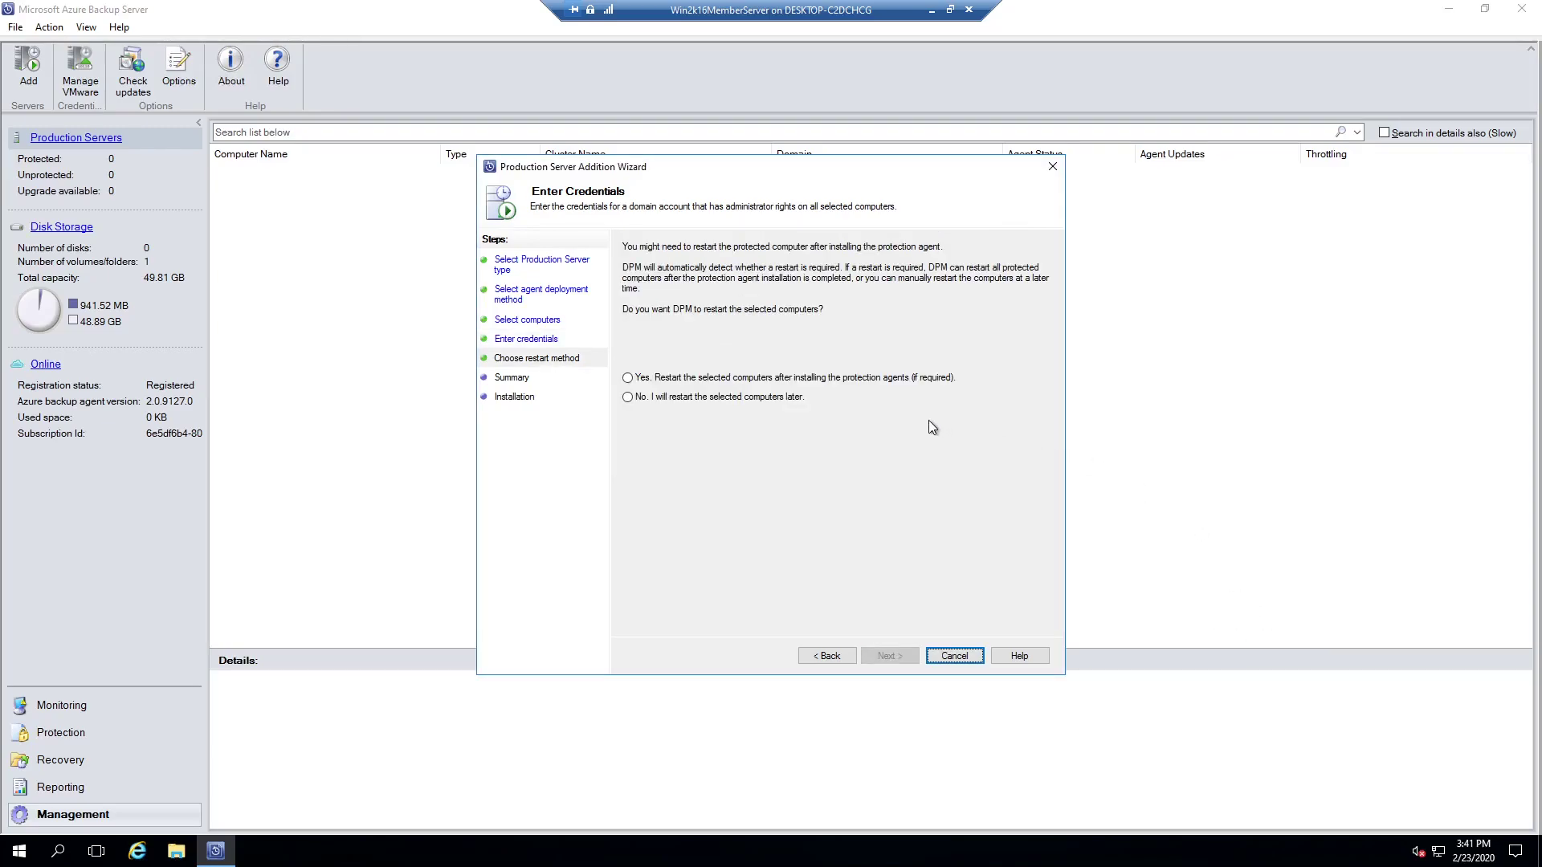
{"action": "left_click", "coordinate": [703, 378]}
{"action": "left_click", "coordinate": [898, 656]}
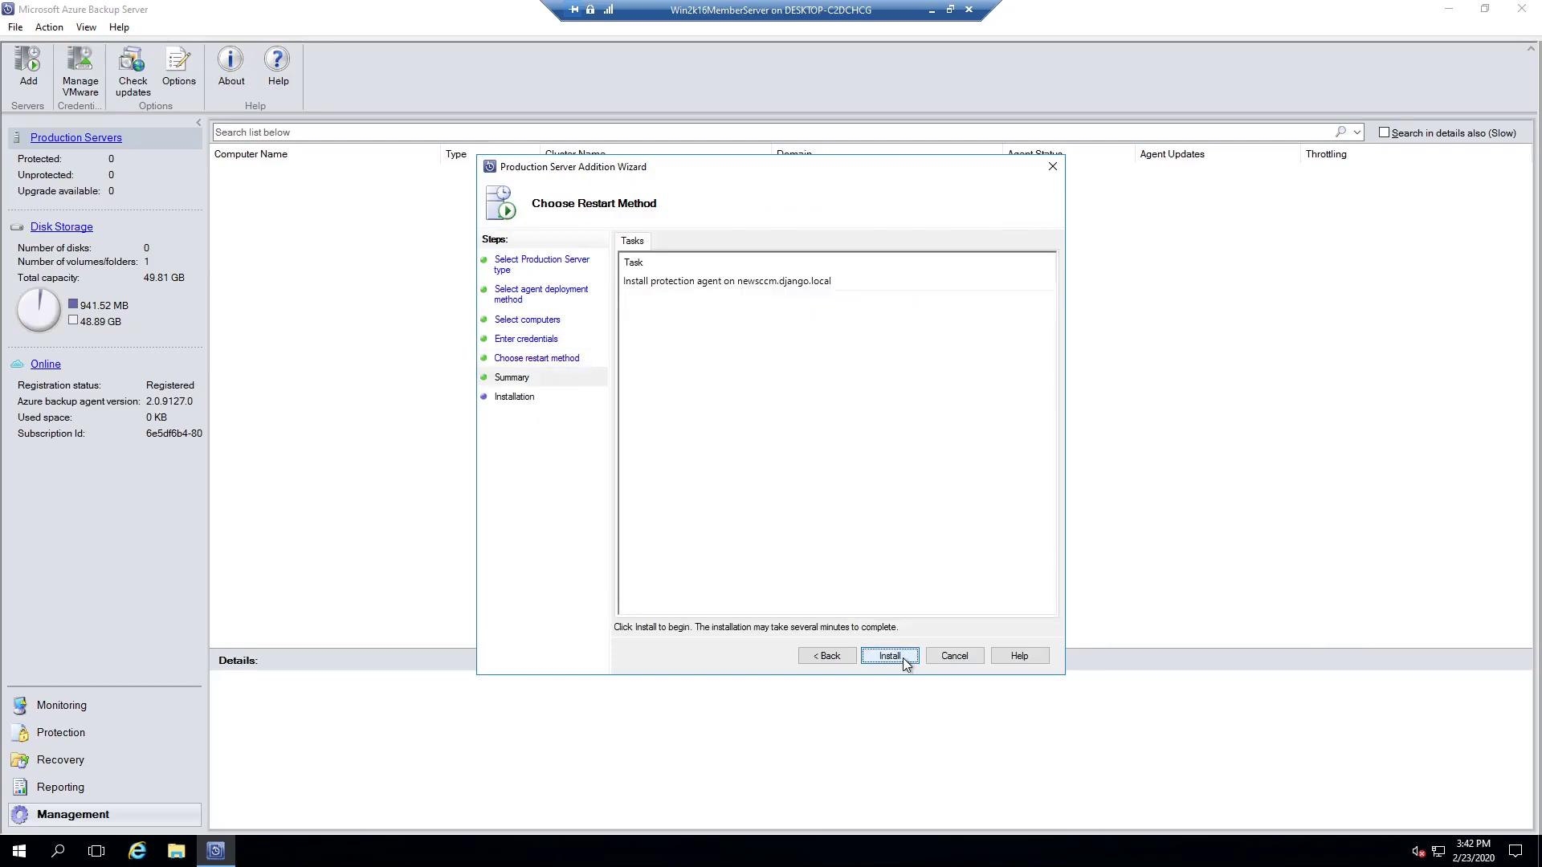
{"action": "left_click", "coordinate": [903, 658]}
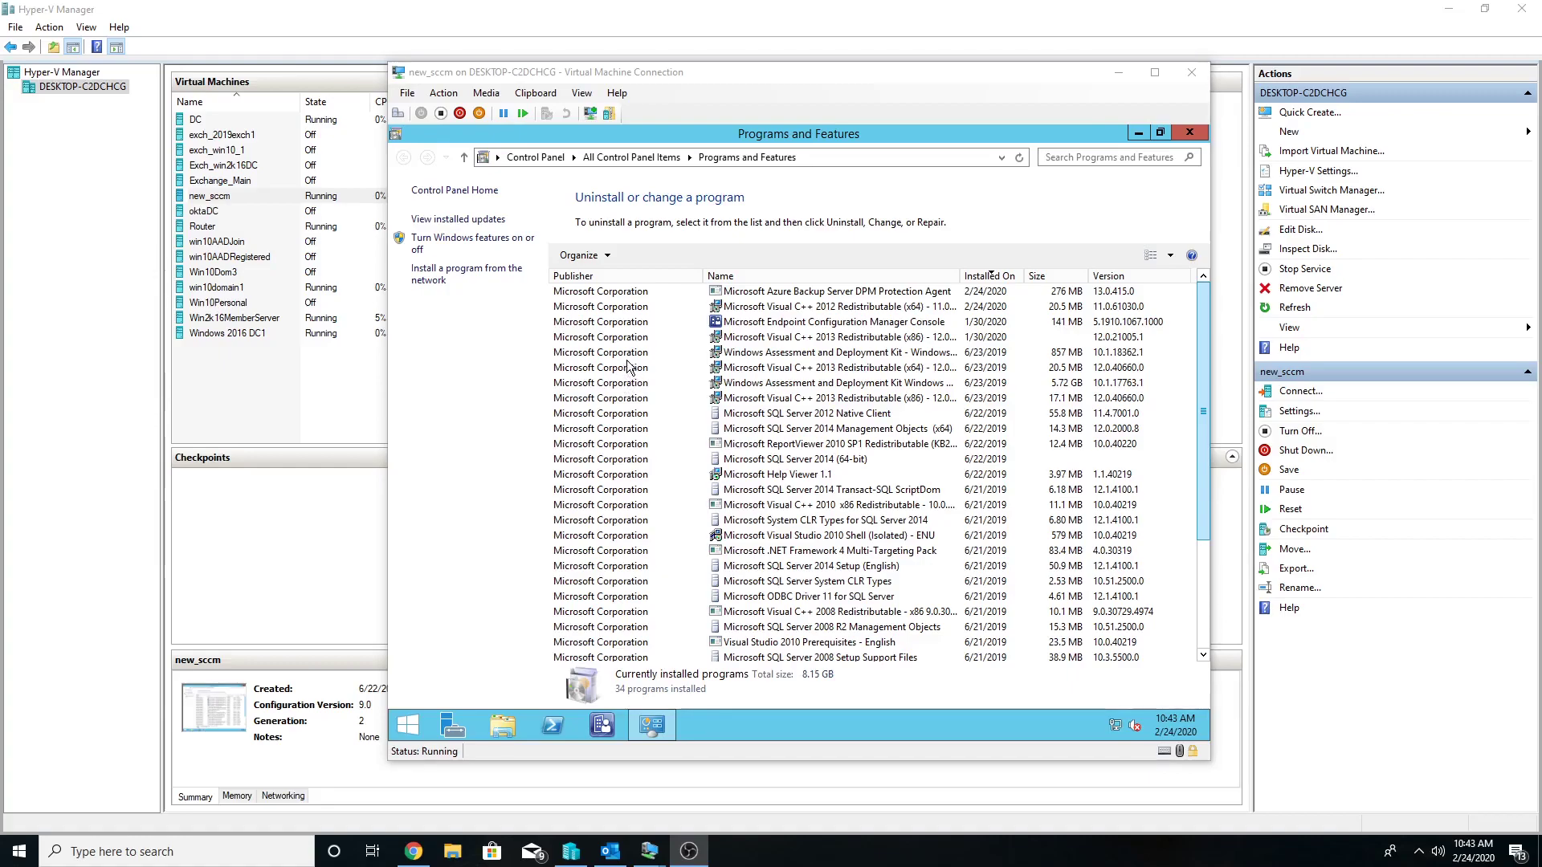
Step: Check the DPM Protection Agent entry on newsccm, then return to the Win2k16MemberServer VM
{"action": "left_click", "coordinate": [740, 294]}
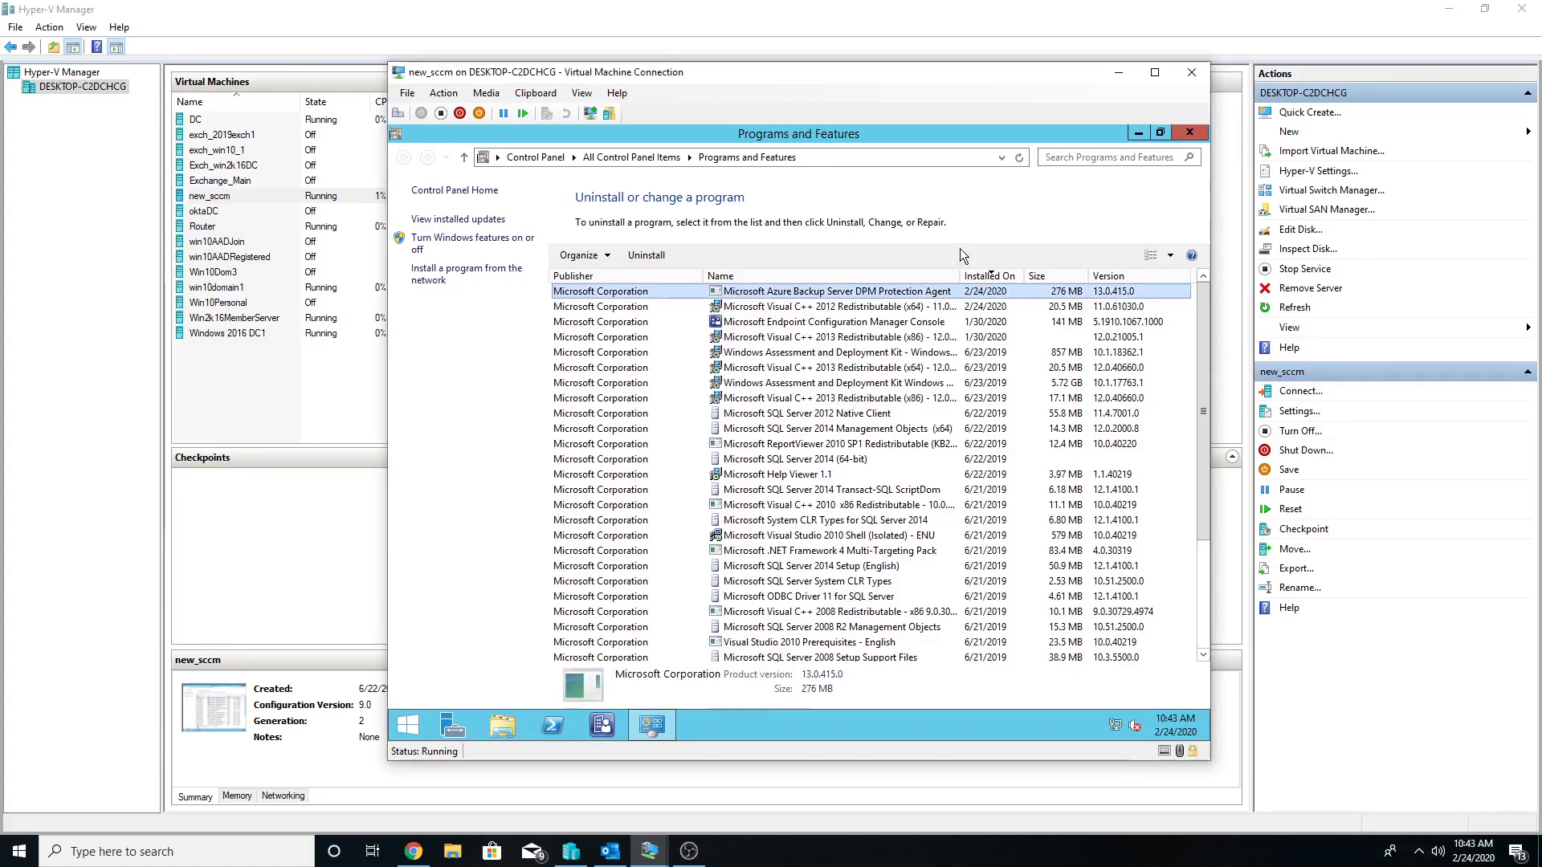
{"action": "left_click", "coordinate": [1118, 72]}
{"action": "mouse_move", "coordinate": [655, 858]}
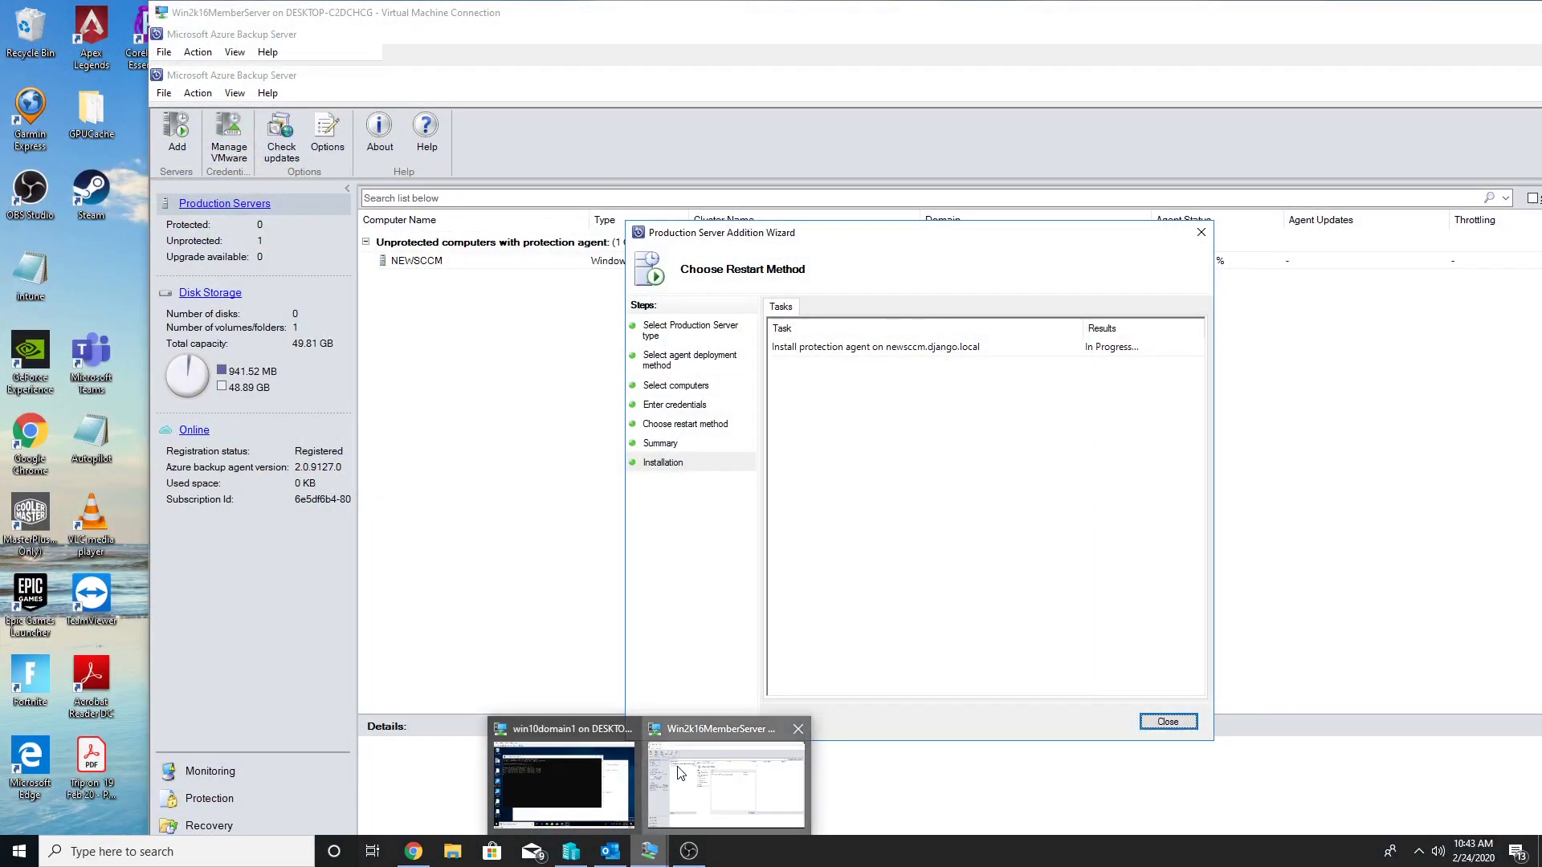
{"action": "left_click", "coordinate": [681, 772]}
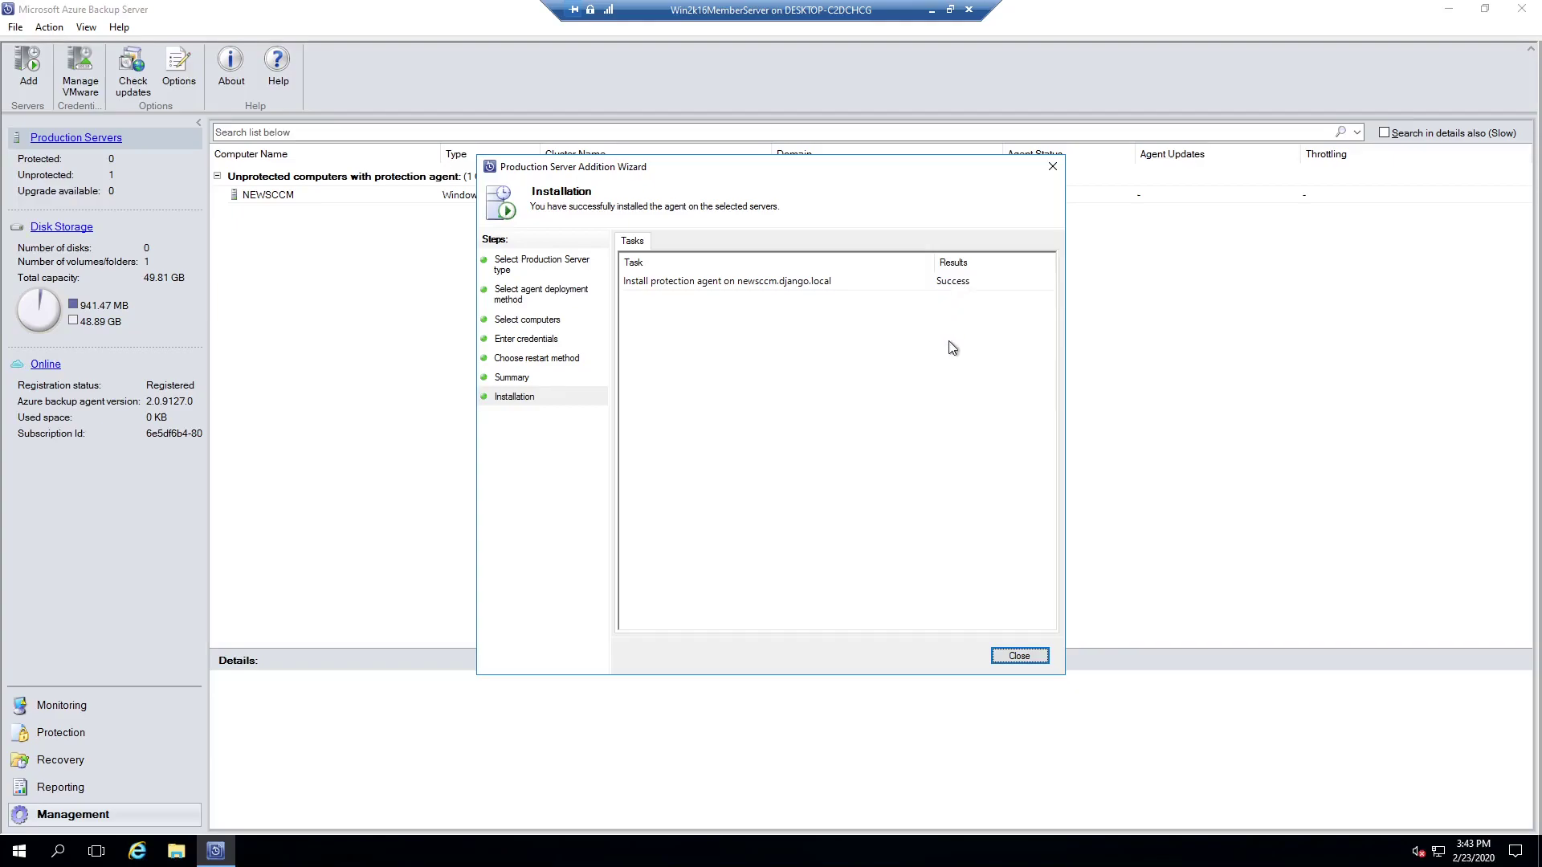
Step: Close the agent wizard and start a new Servers-type protection group
{"action": "left_click", "coordinate": [1005, 657]}
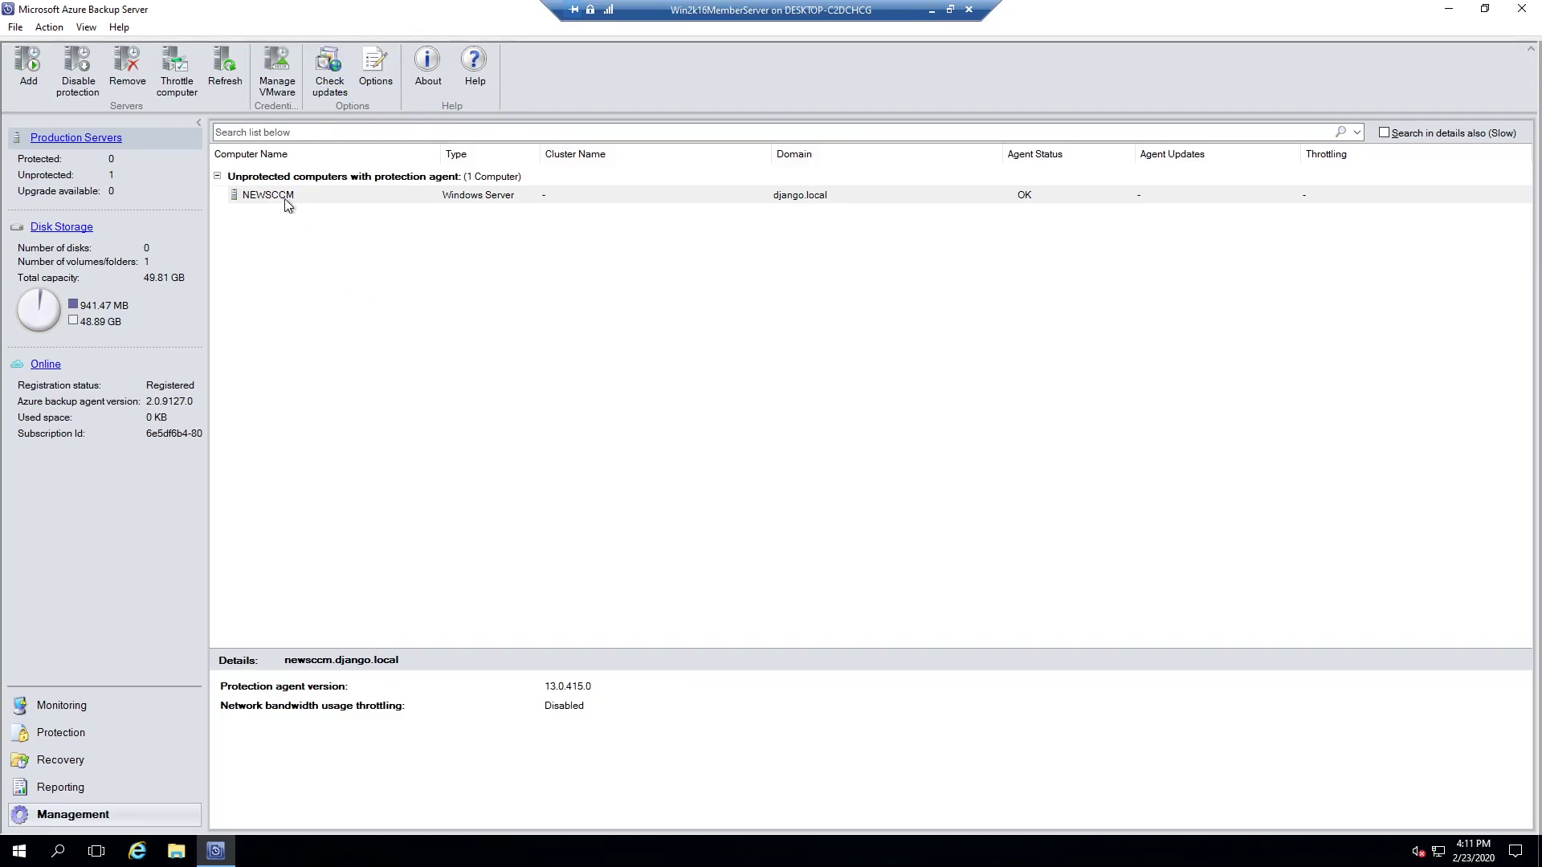
{"action": "left_click", "coordinate": [64, 737]}
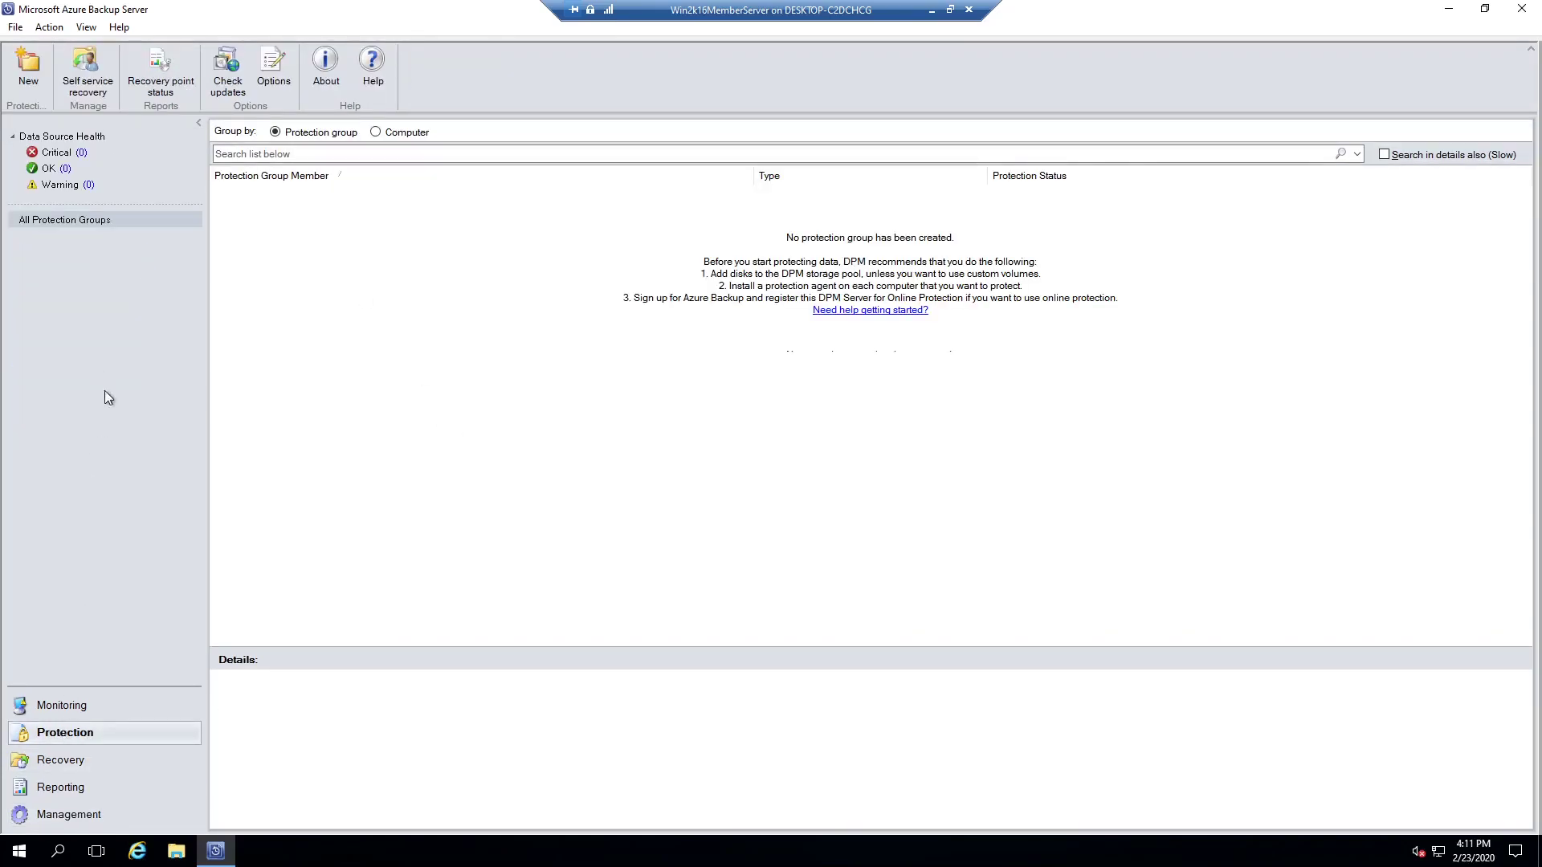
{"action": "left_click", "coordinate": [28, 80]}
{"action": "left_click", "coordinate": [937, 656]}
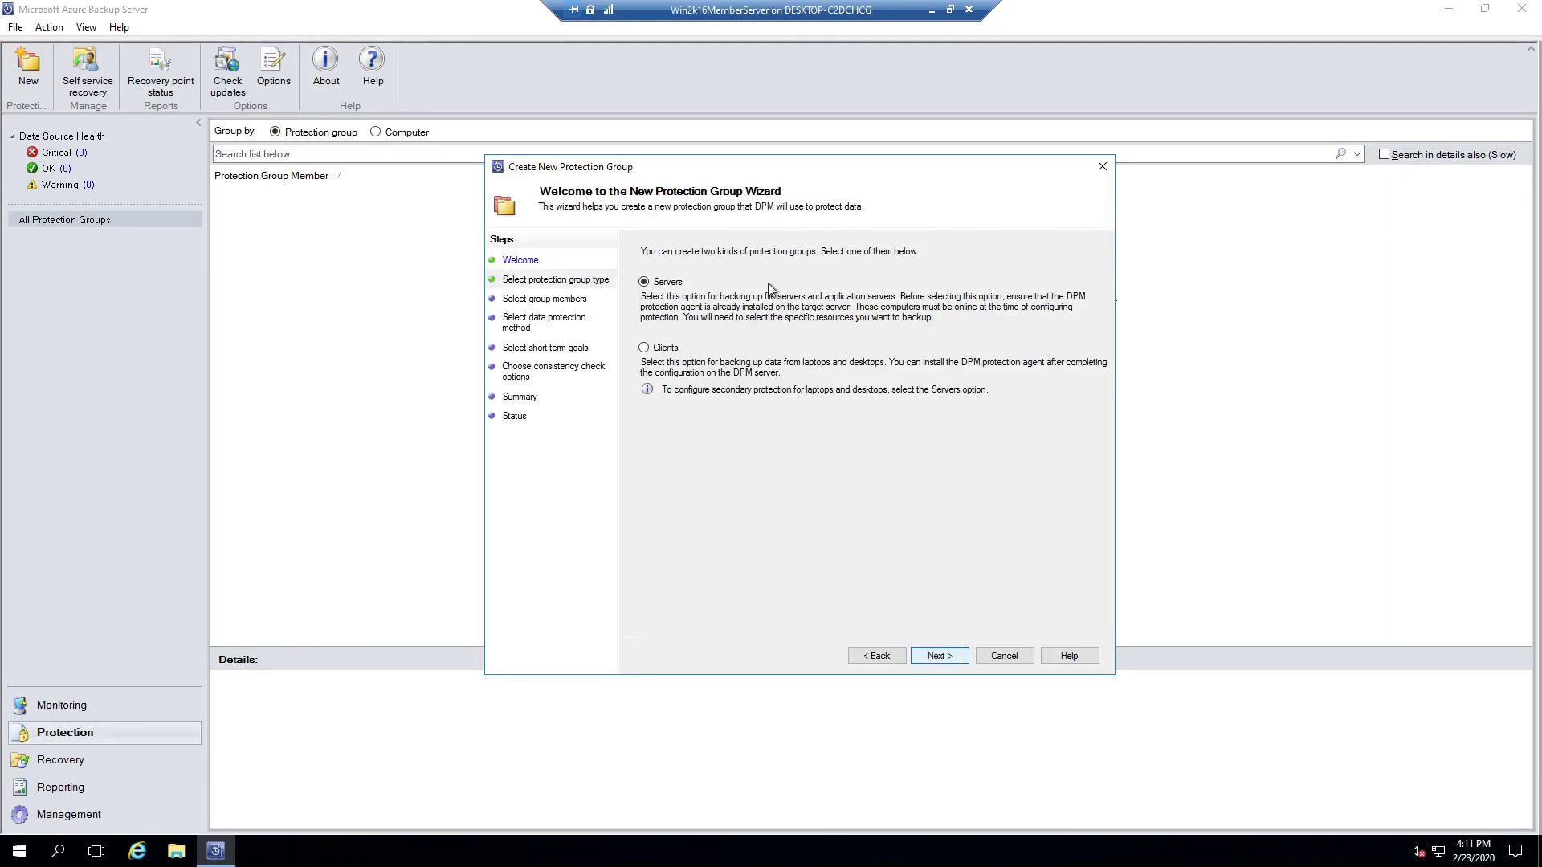
{"action": "left_click", "coordinate": [936, 656]}
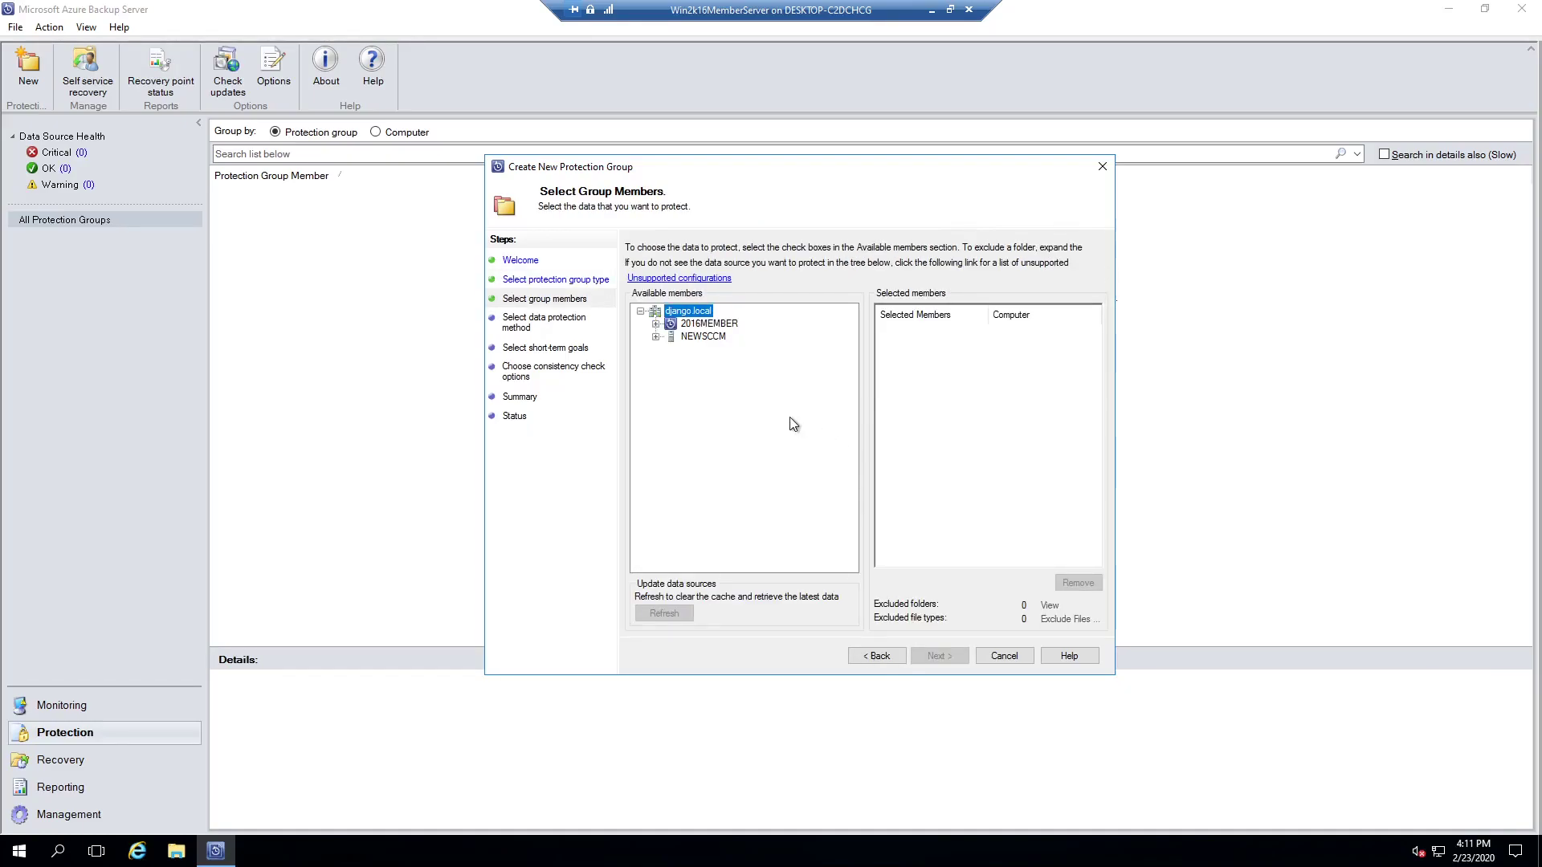
Step: Add C:\New folder on NEWSCCM as the group's protected member
{"action": "left_click", "coordinate": [704, 336]}
{"action": "left_click", "coordinate": [656, 336]}
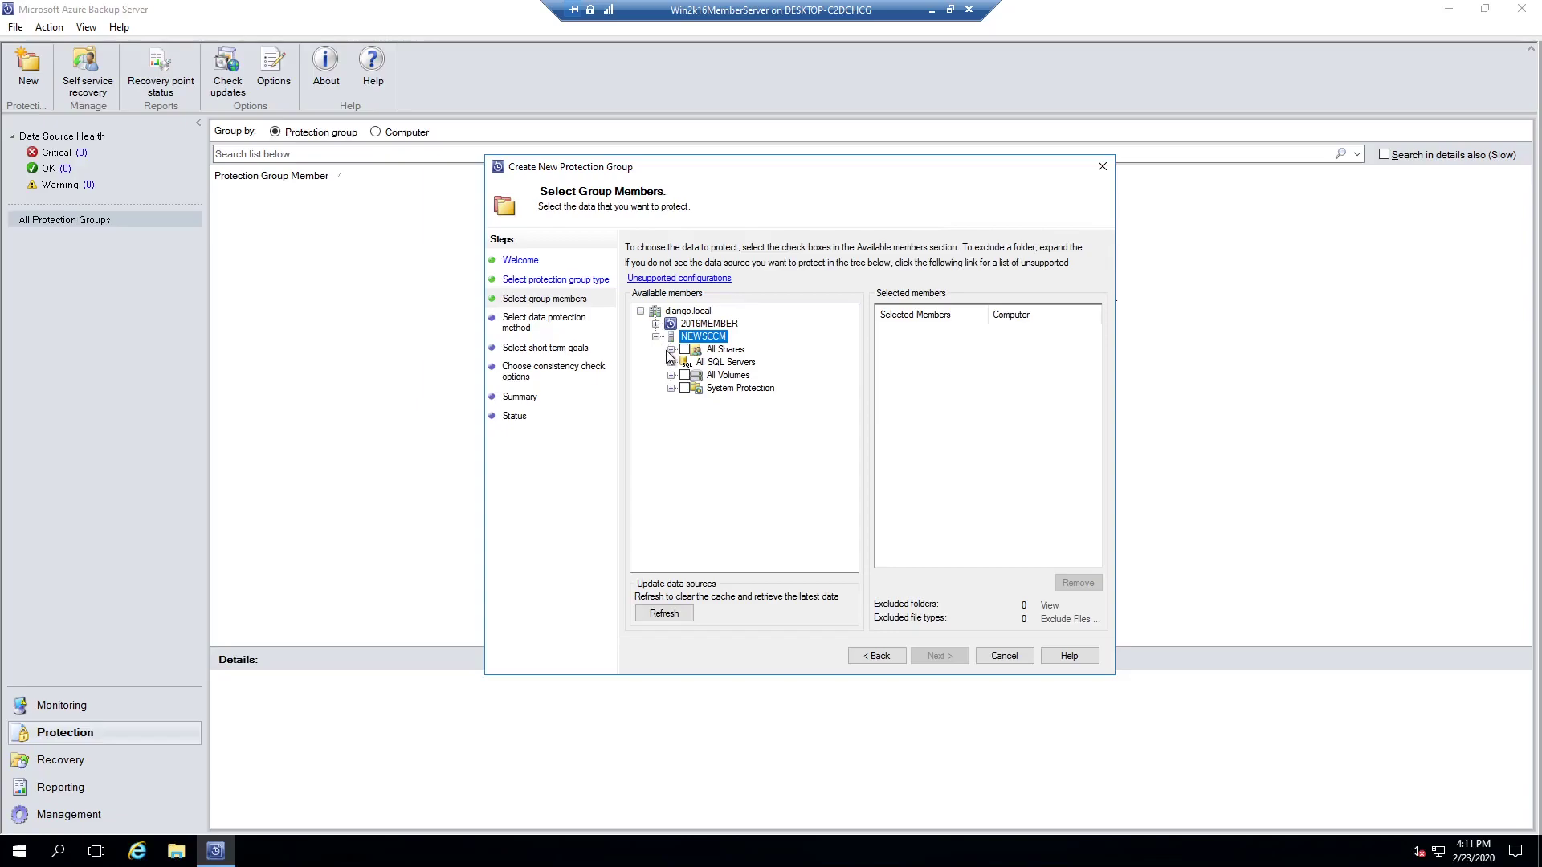
{"action": "left_click", "coordinate": [671, 376]}
{"action": "left_click", "coordinate": [687, 388]}
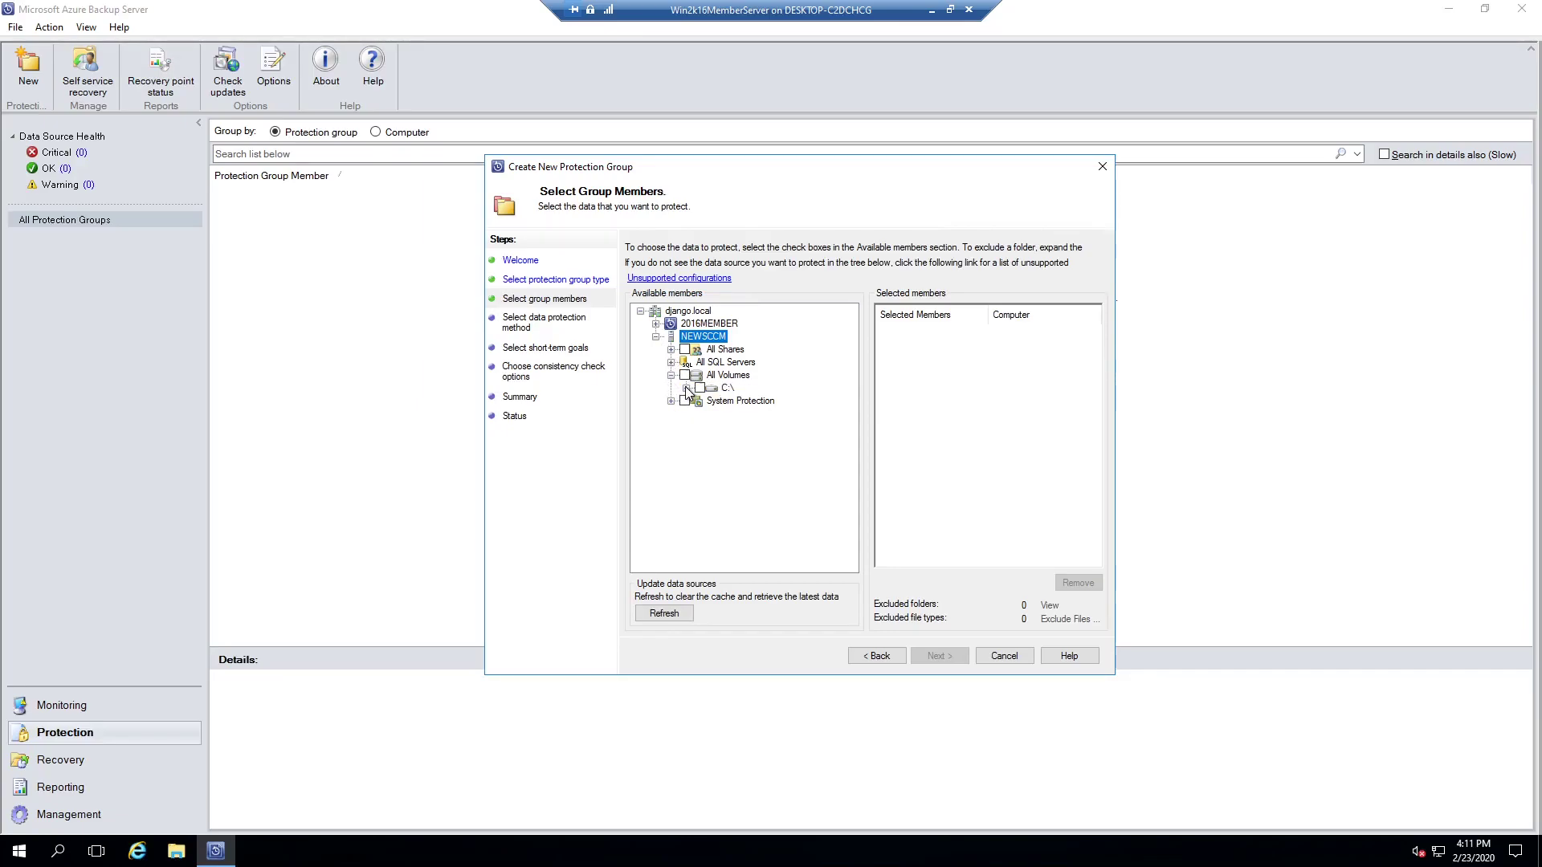
{"action": "left_click", "coordinate": [714, 426]}
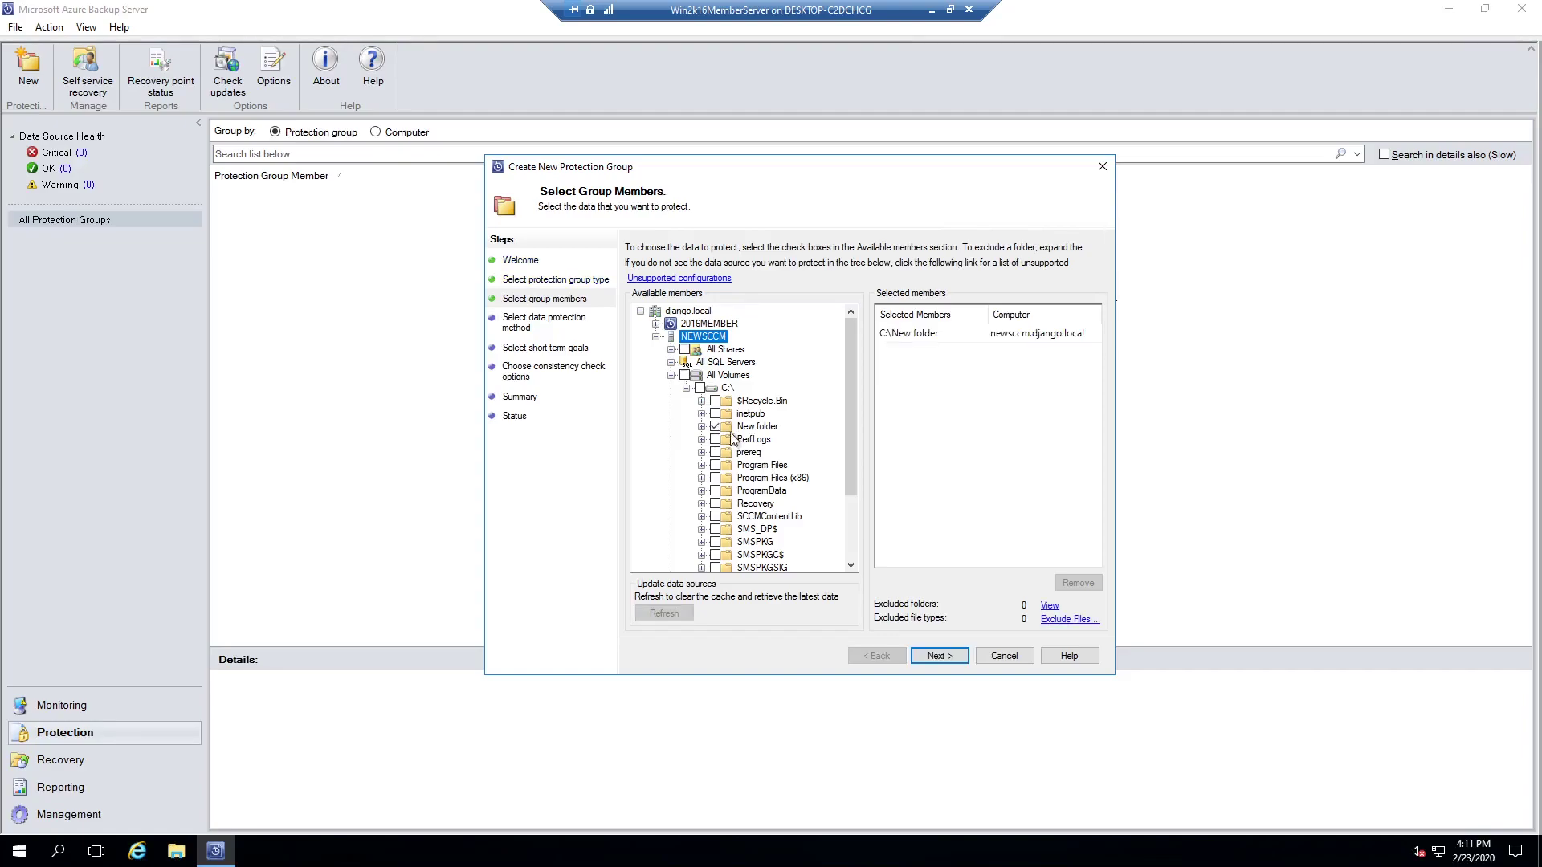
{"action": "left_click", "coordinate": [939, 655]}
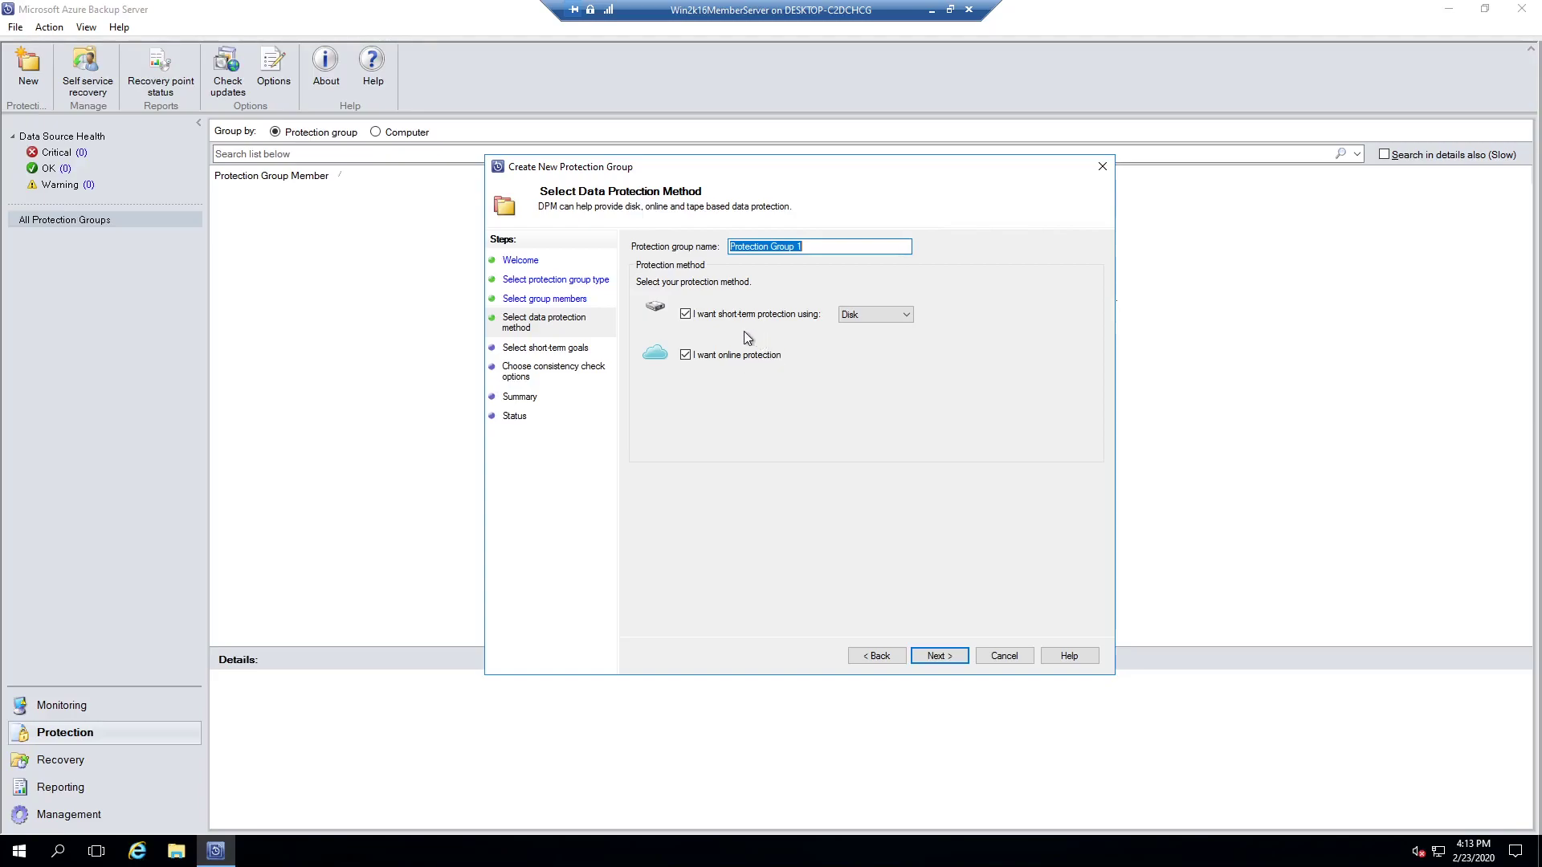
Step: Choose both short-term disk protection and online protection for the group
{"action": "left_click", "coordinate": [687, 315]}
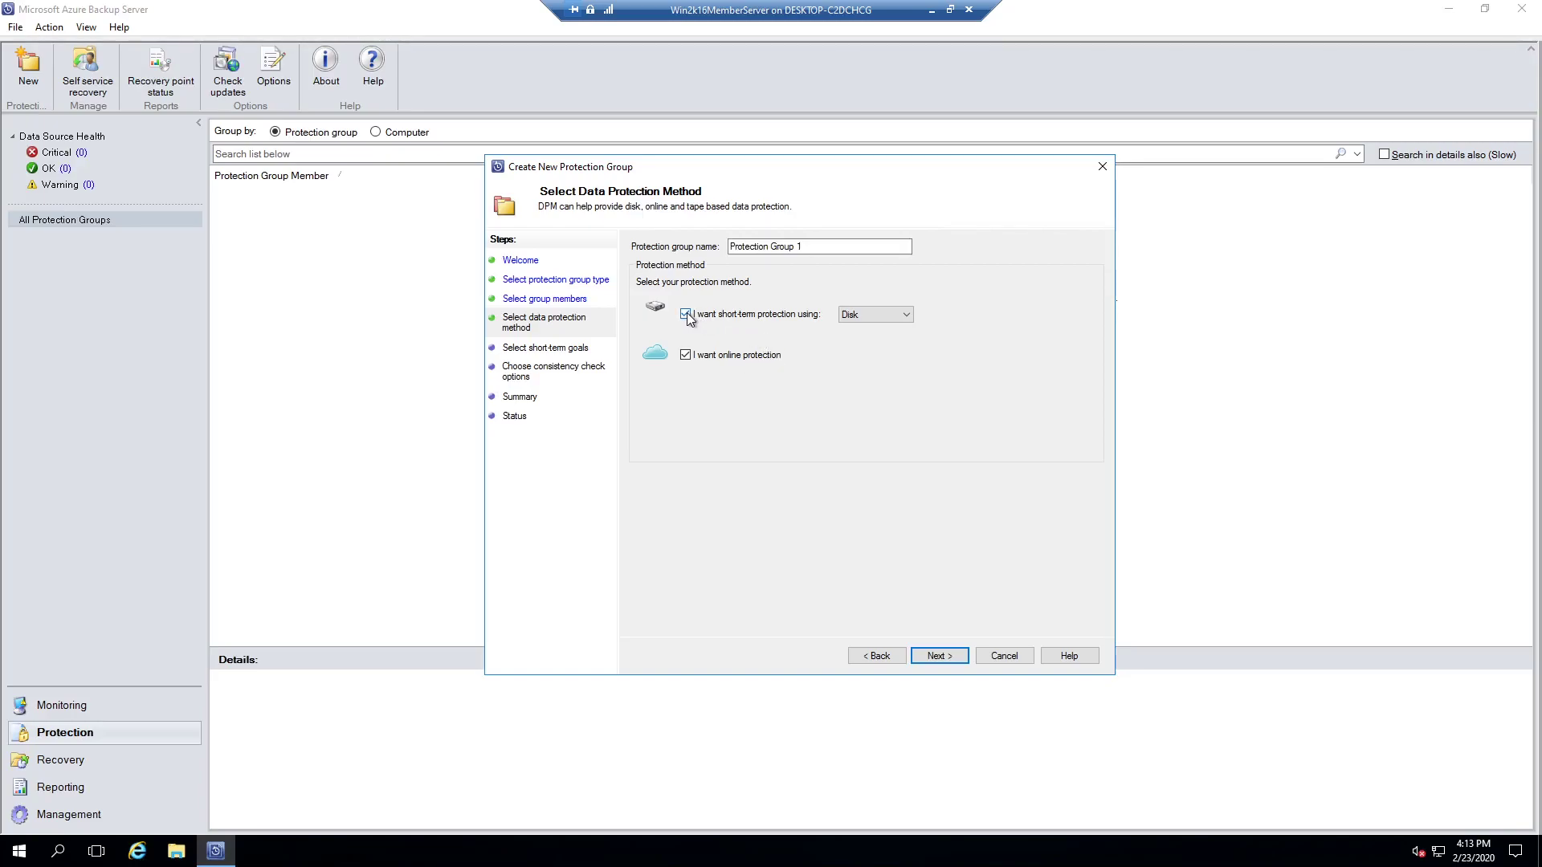
{"action": "left_click", "coordinate": [687, 314]}
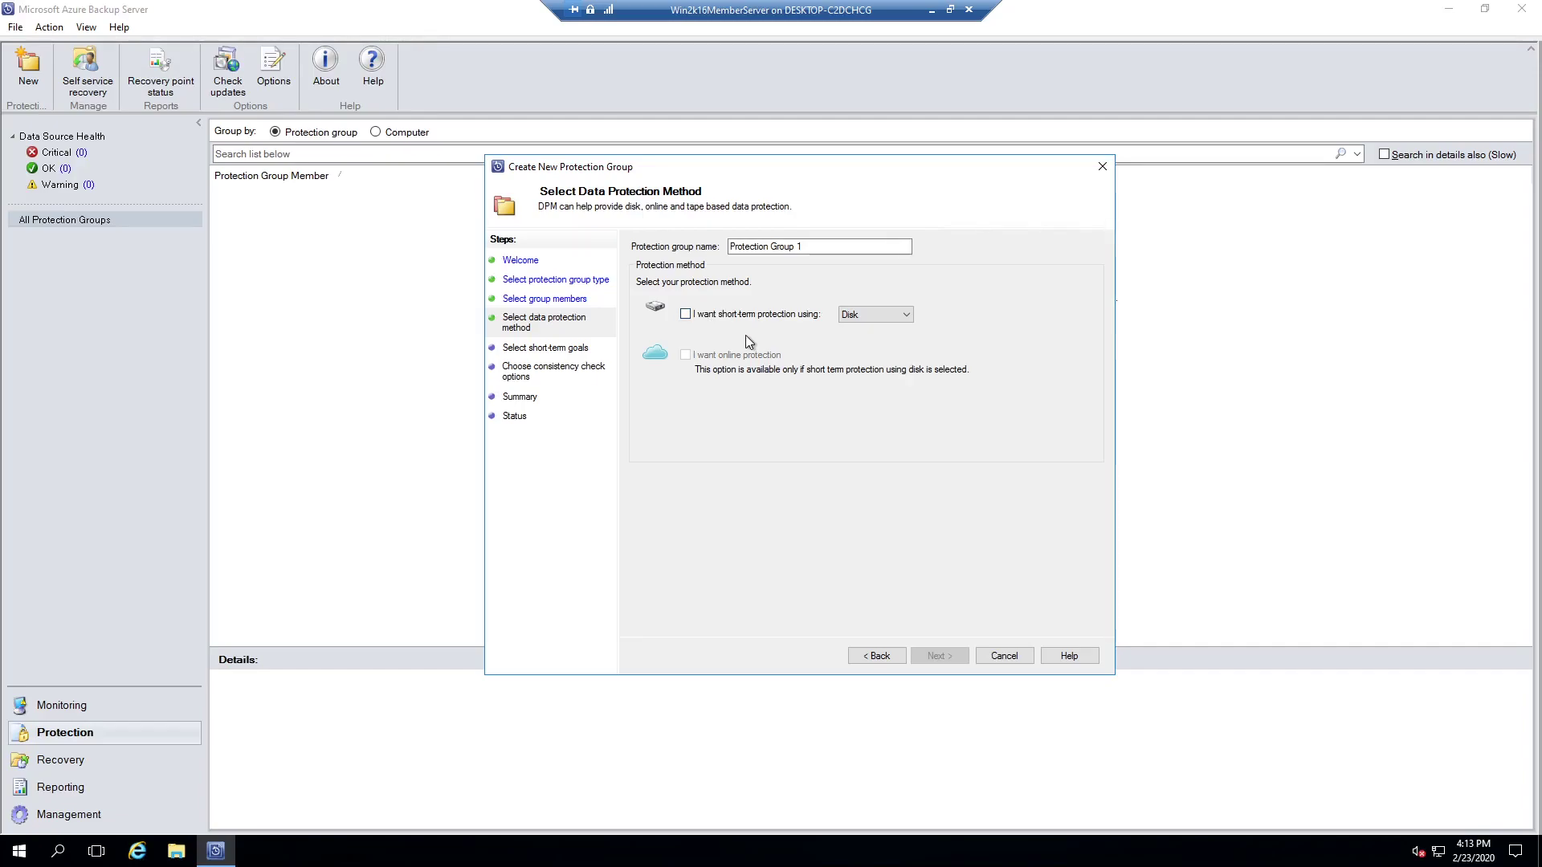
{"action": "left_click", "coordinate": [687, 314]}
{"action": "left_click", "coordinate": [686, 355]}
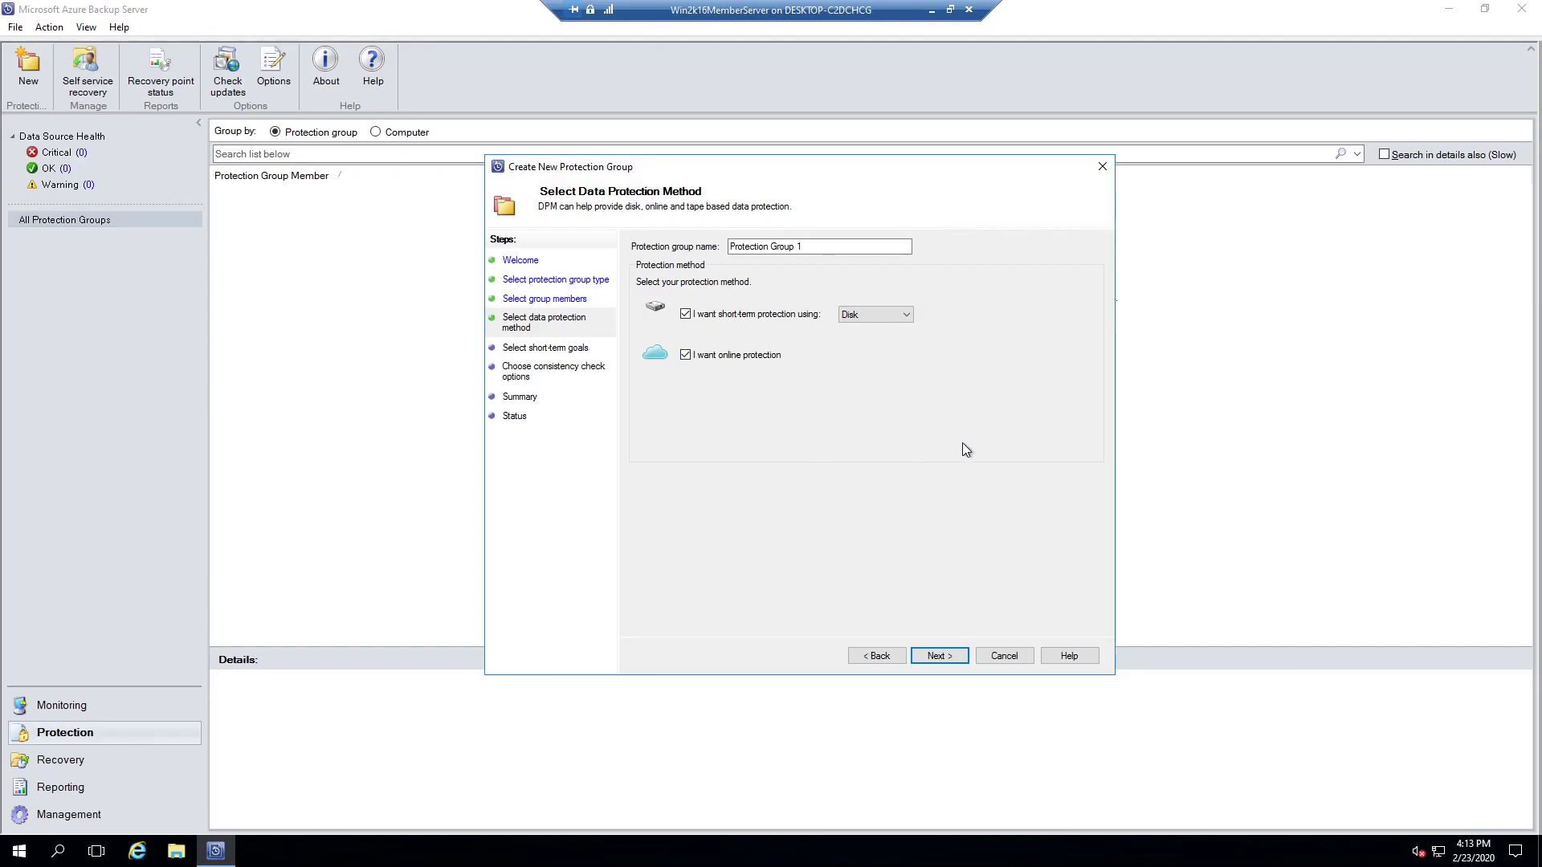
{"action": "left_click", "coordinate": [951, 657]}
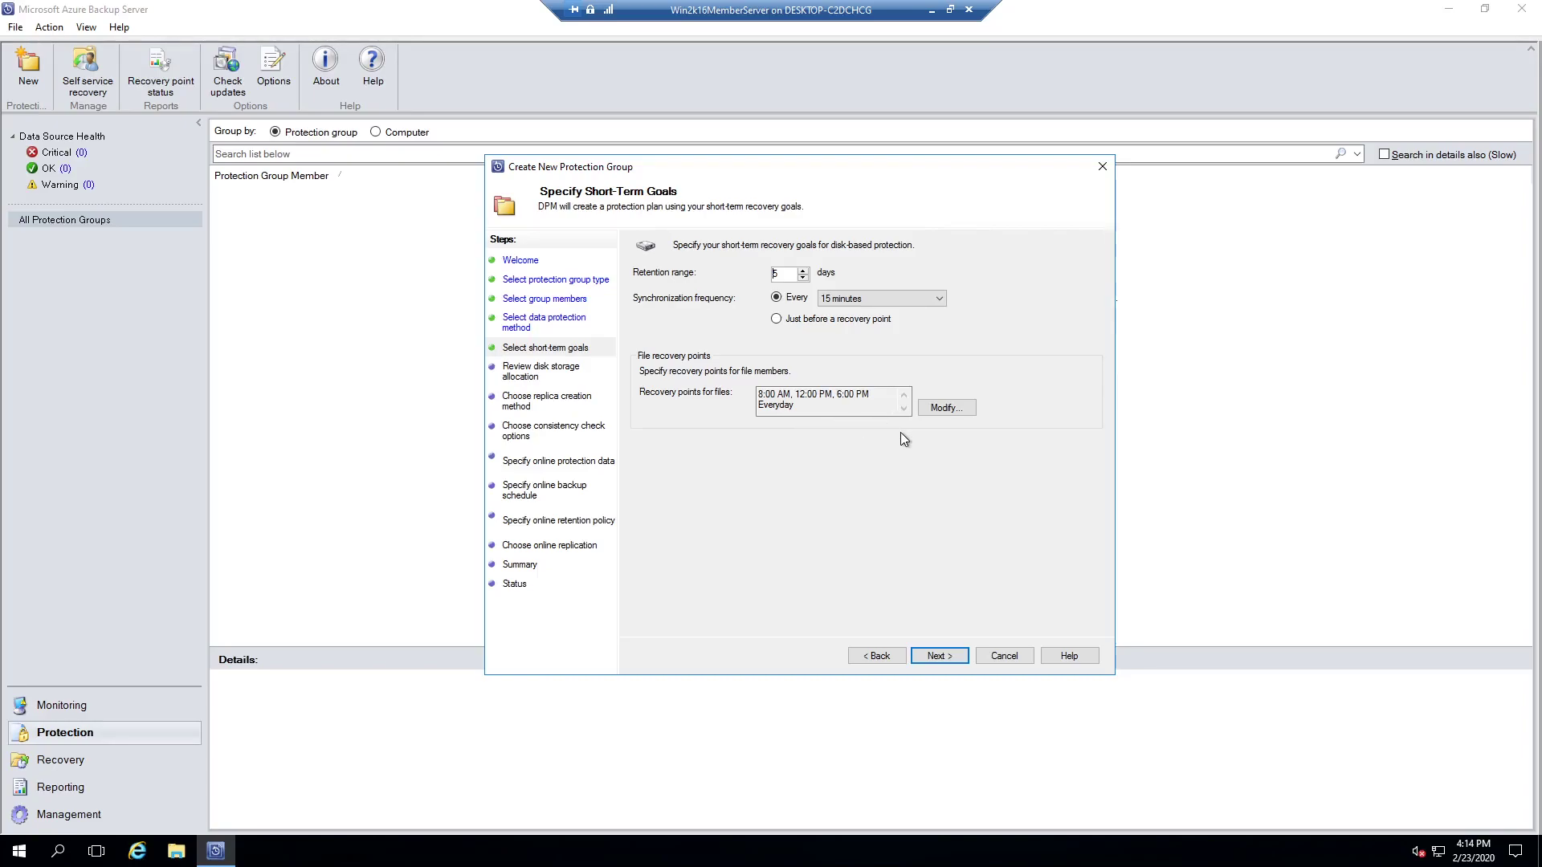
Step: Keep 15-minute sync, proposed disk allocation, immediate network replica and default consistency checks
{"action": "left_click", "coordinate": [940, 655]}
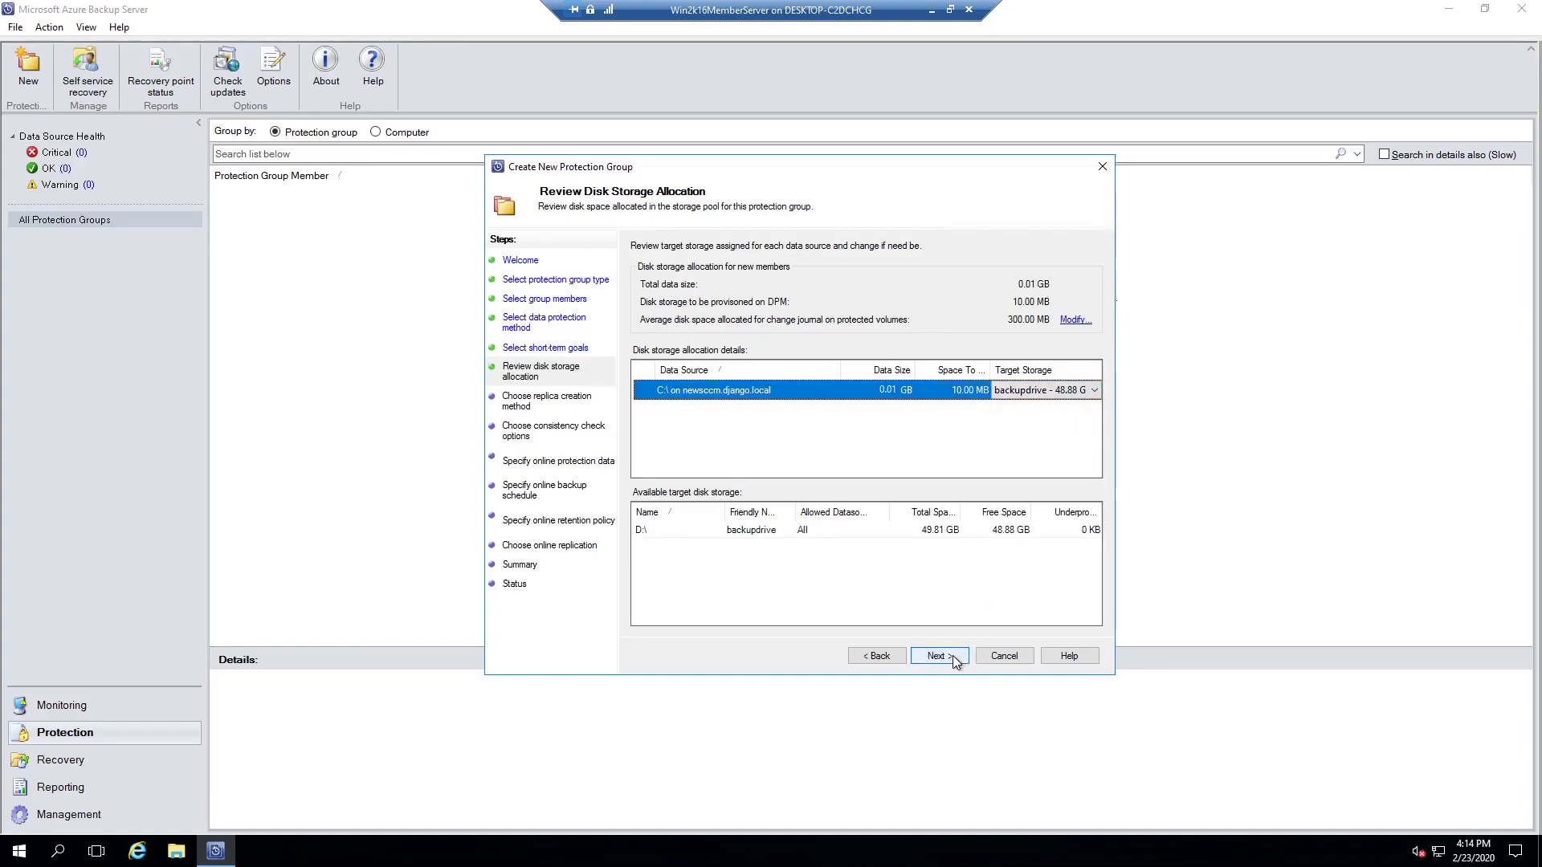
{"action": "left_click", "coordinate": [953, 656]}
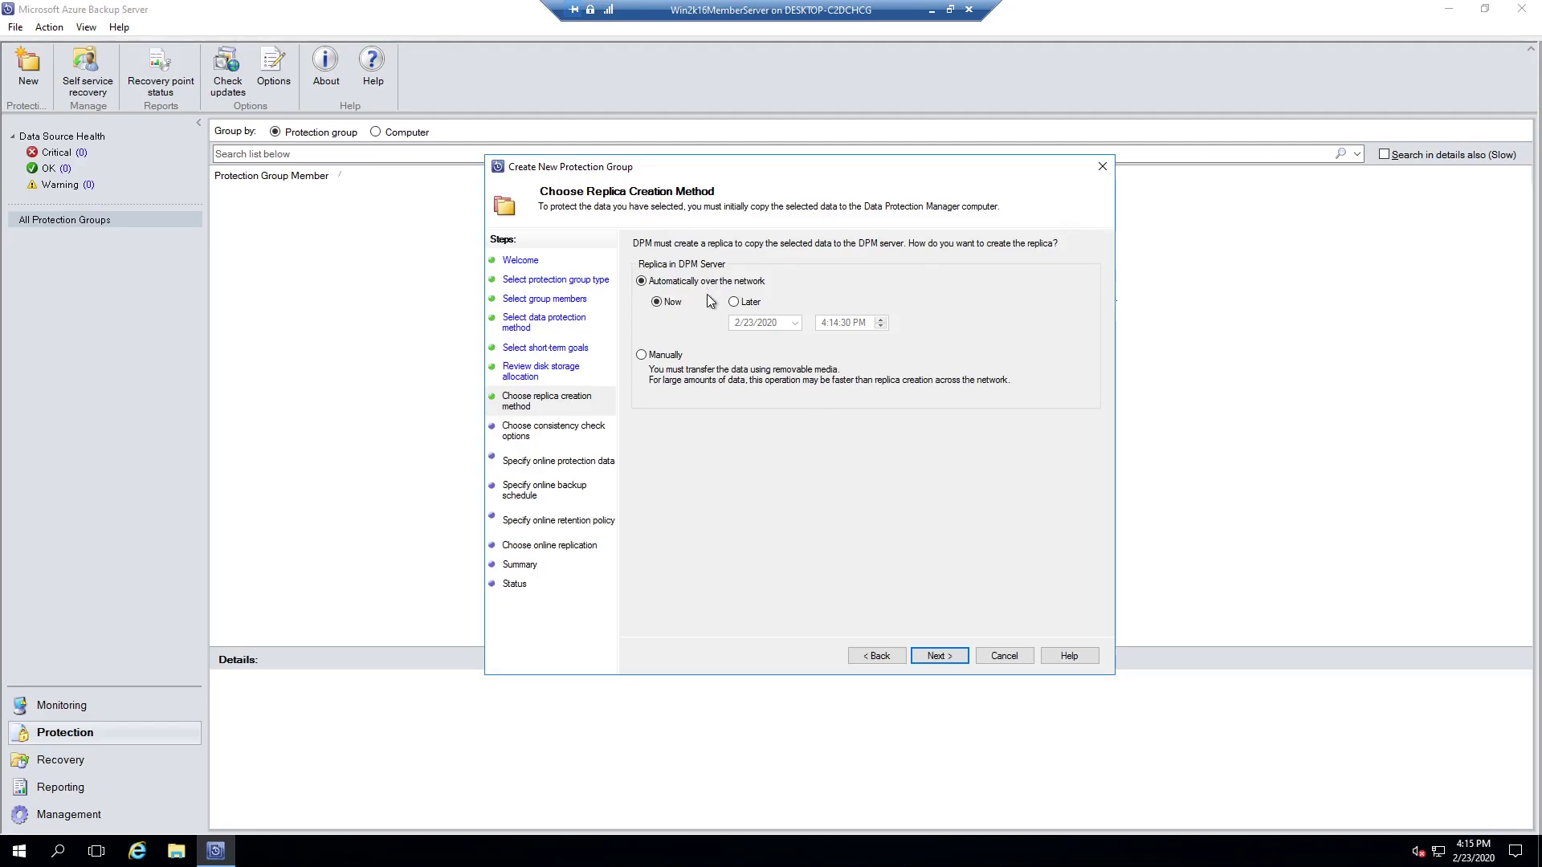
{"action": "left_click", "coordinate": [940, 657]}
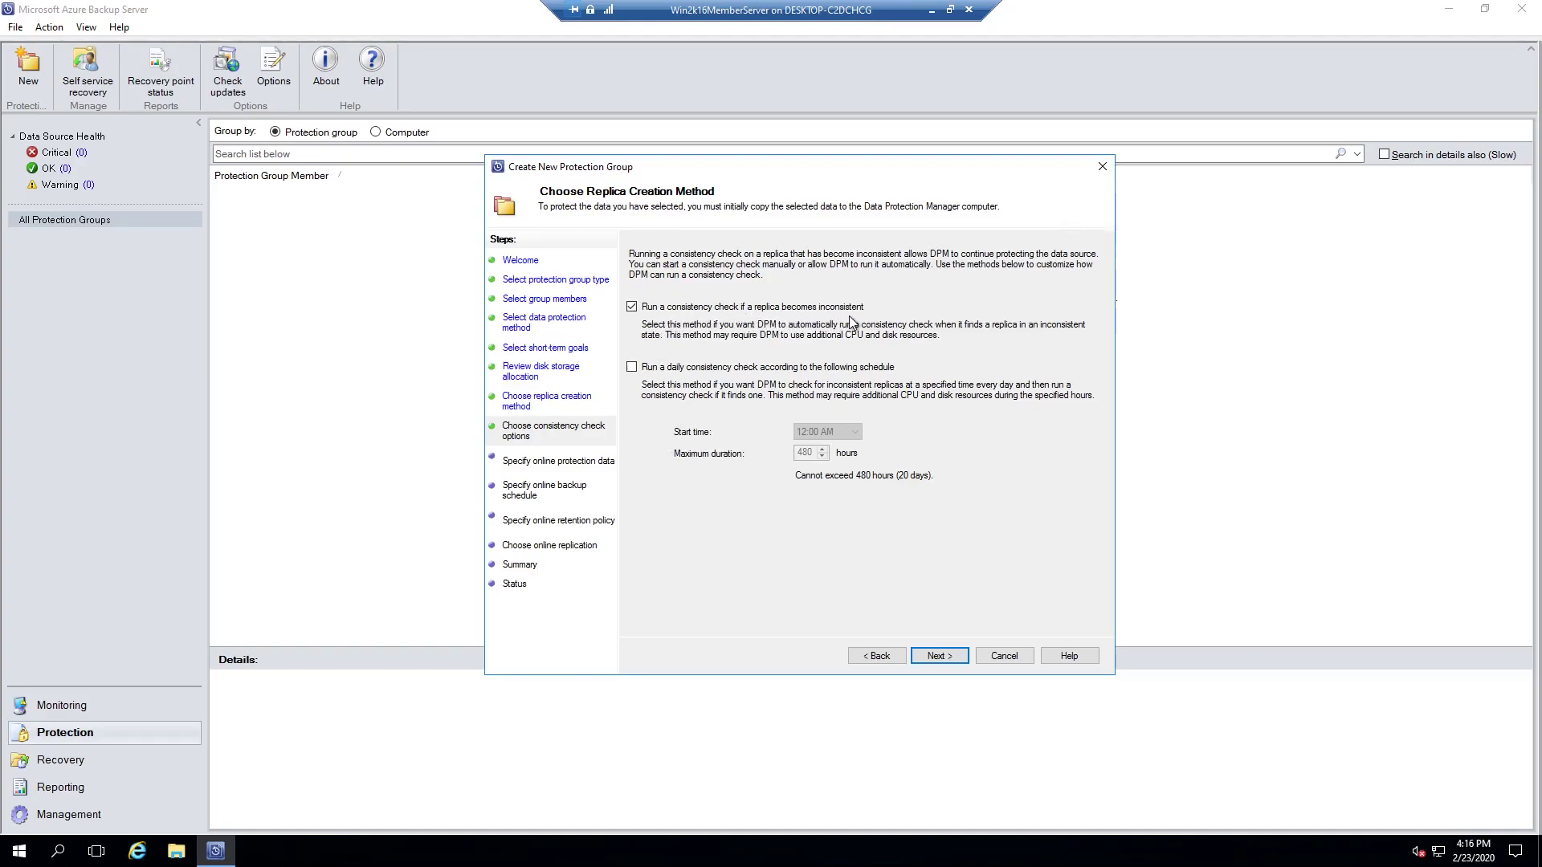
{"action": "left_click", "coordinate": [934, 657]}
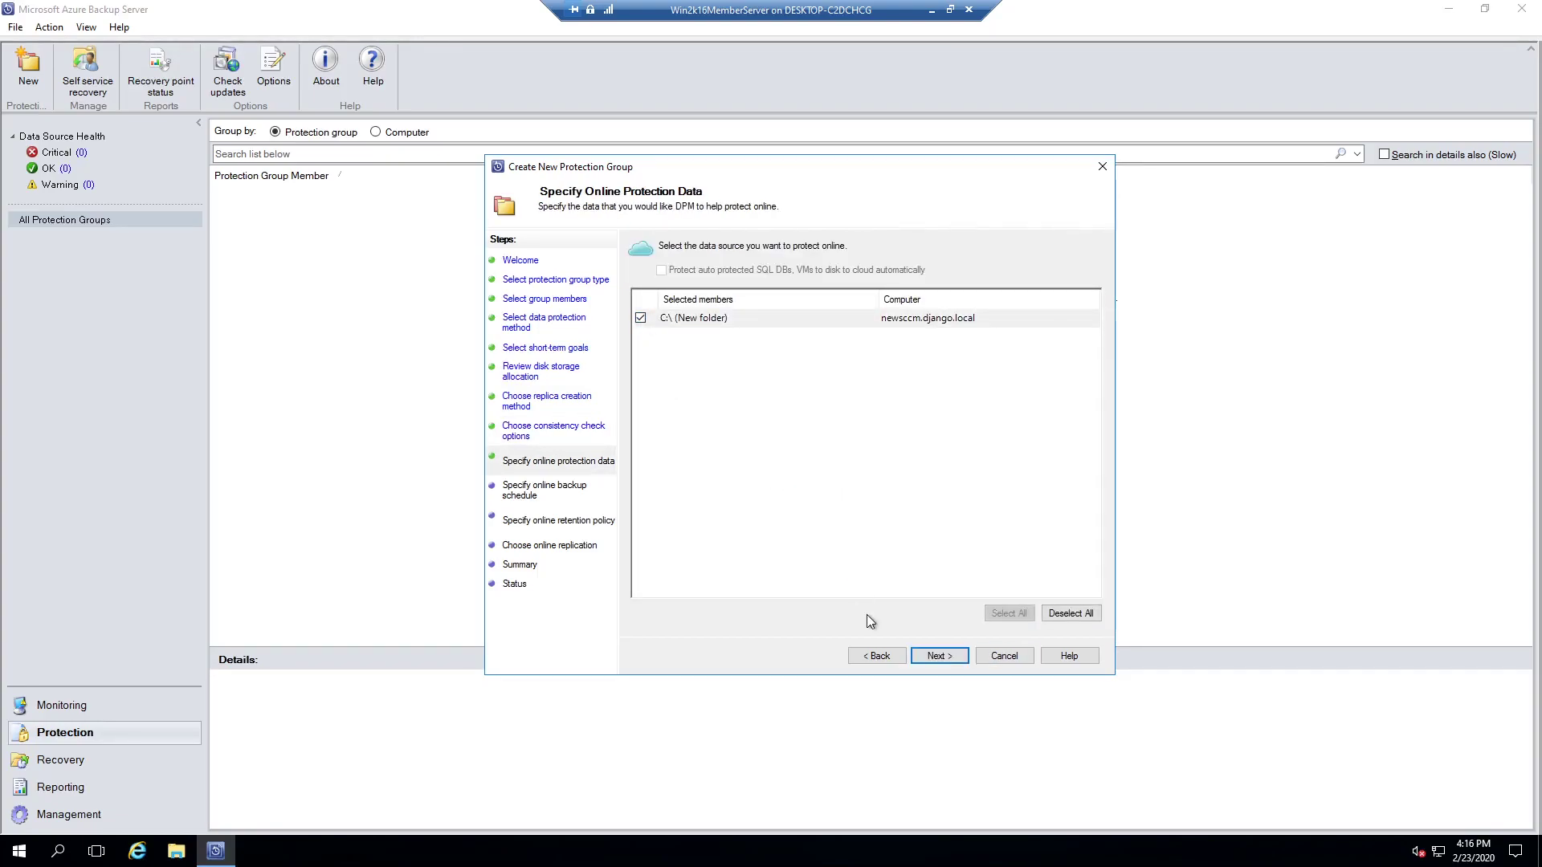
Step: Confirm C:\New folder online, keeping the daily 9:00 PM backup, default retention and network replication
{"action": "left_click", "coordinate": [939, 656]}
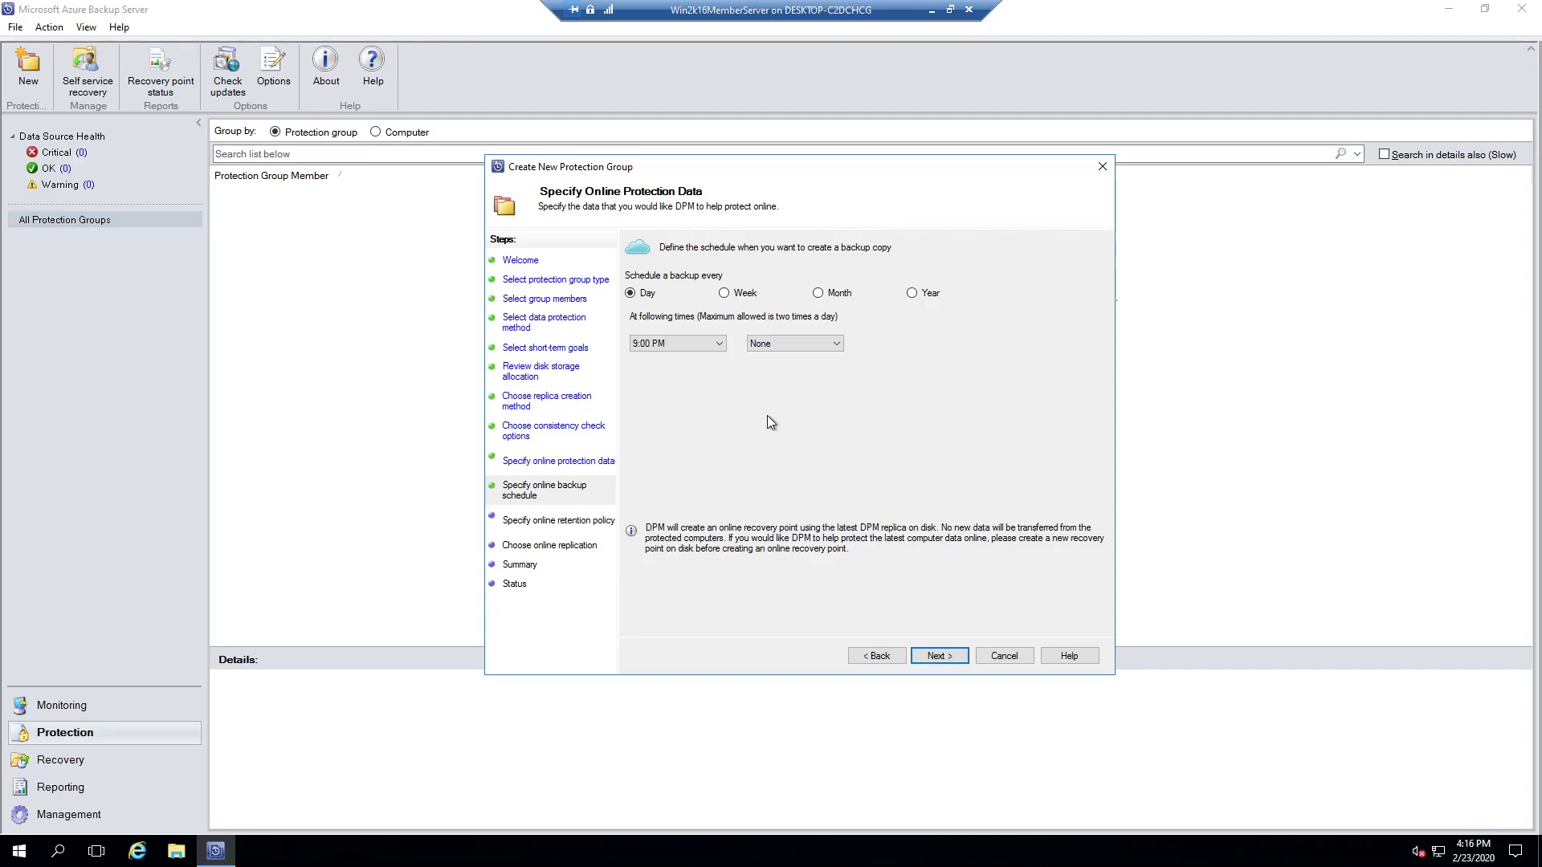
{"action": "left_click", "coordinate": [937, 660]}
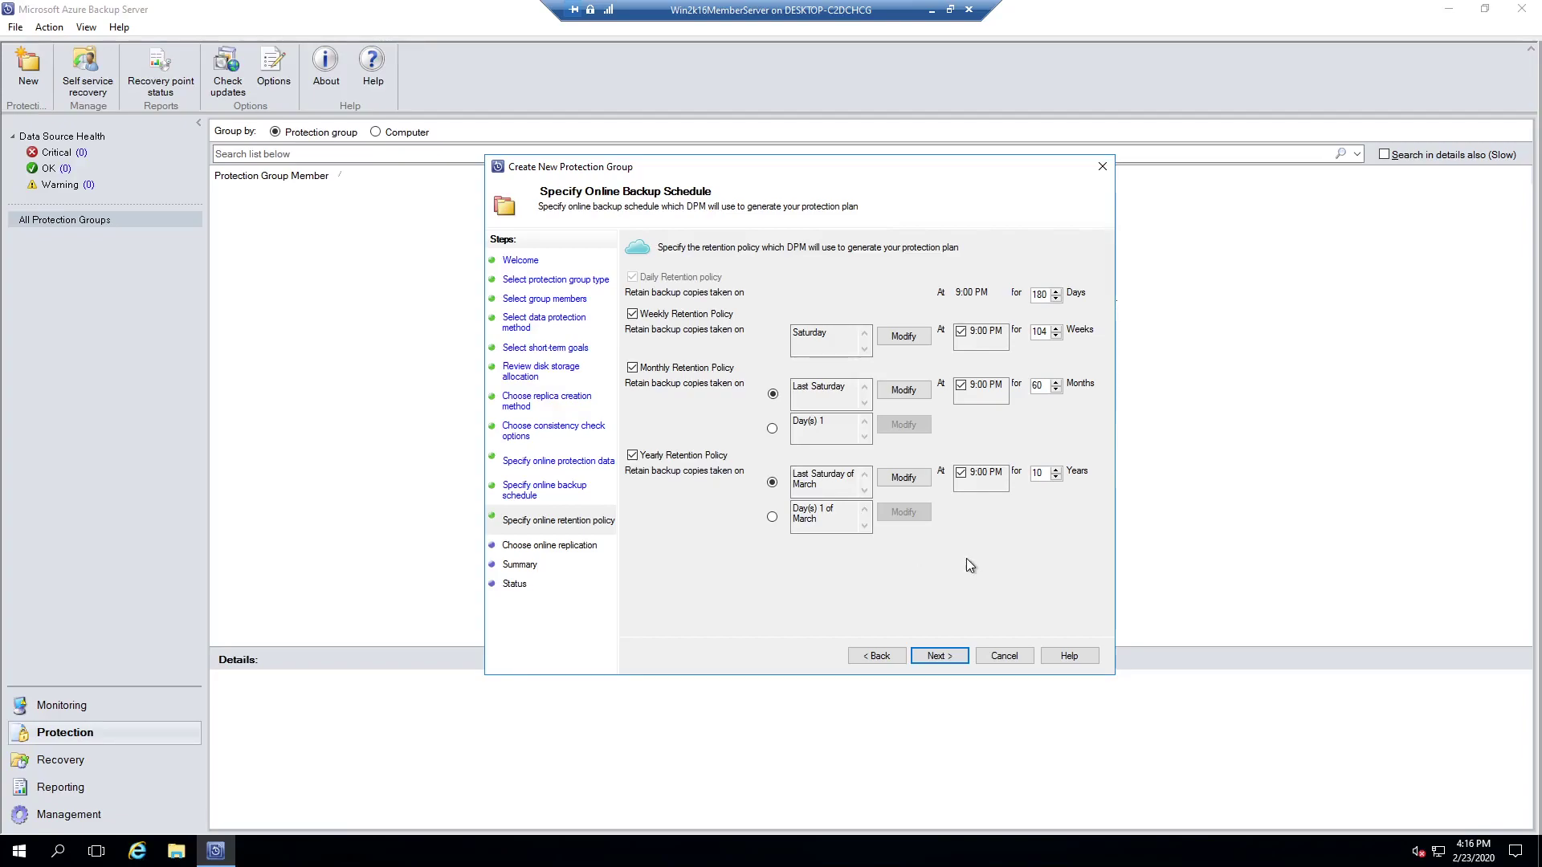
{"action": "left_click", "coordinate": [954, 657]}
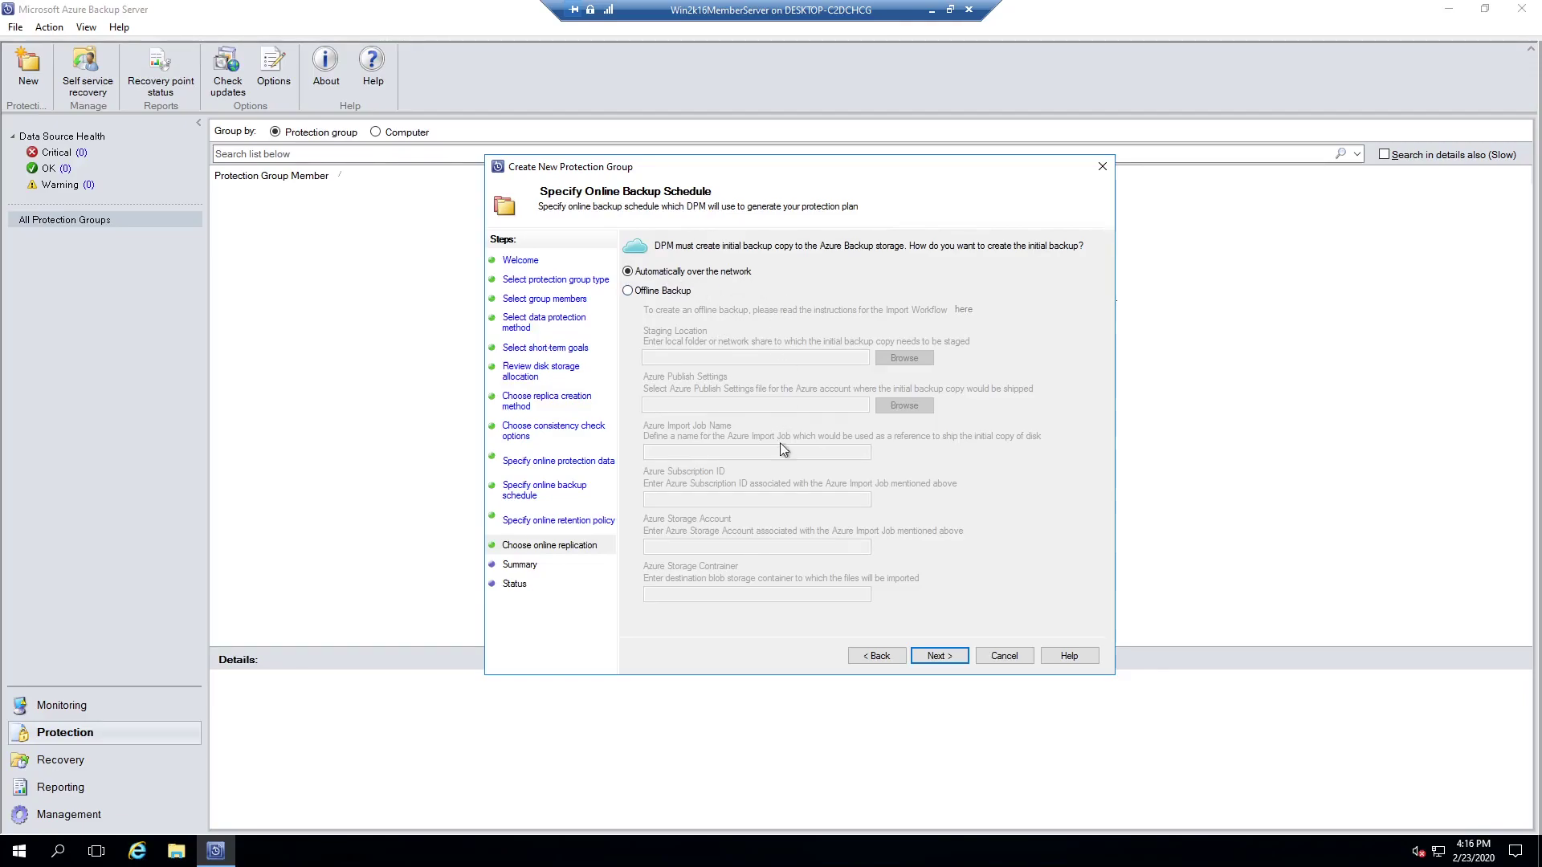
{"action": "left_click", "coordinate": [938, 657]}
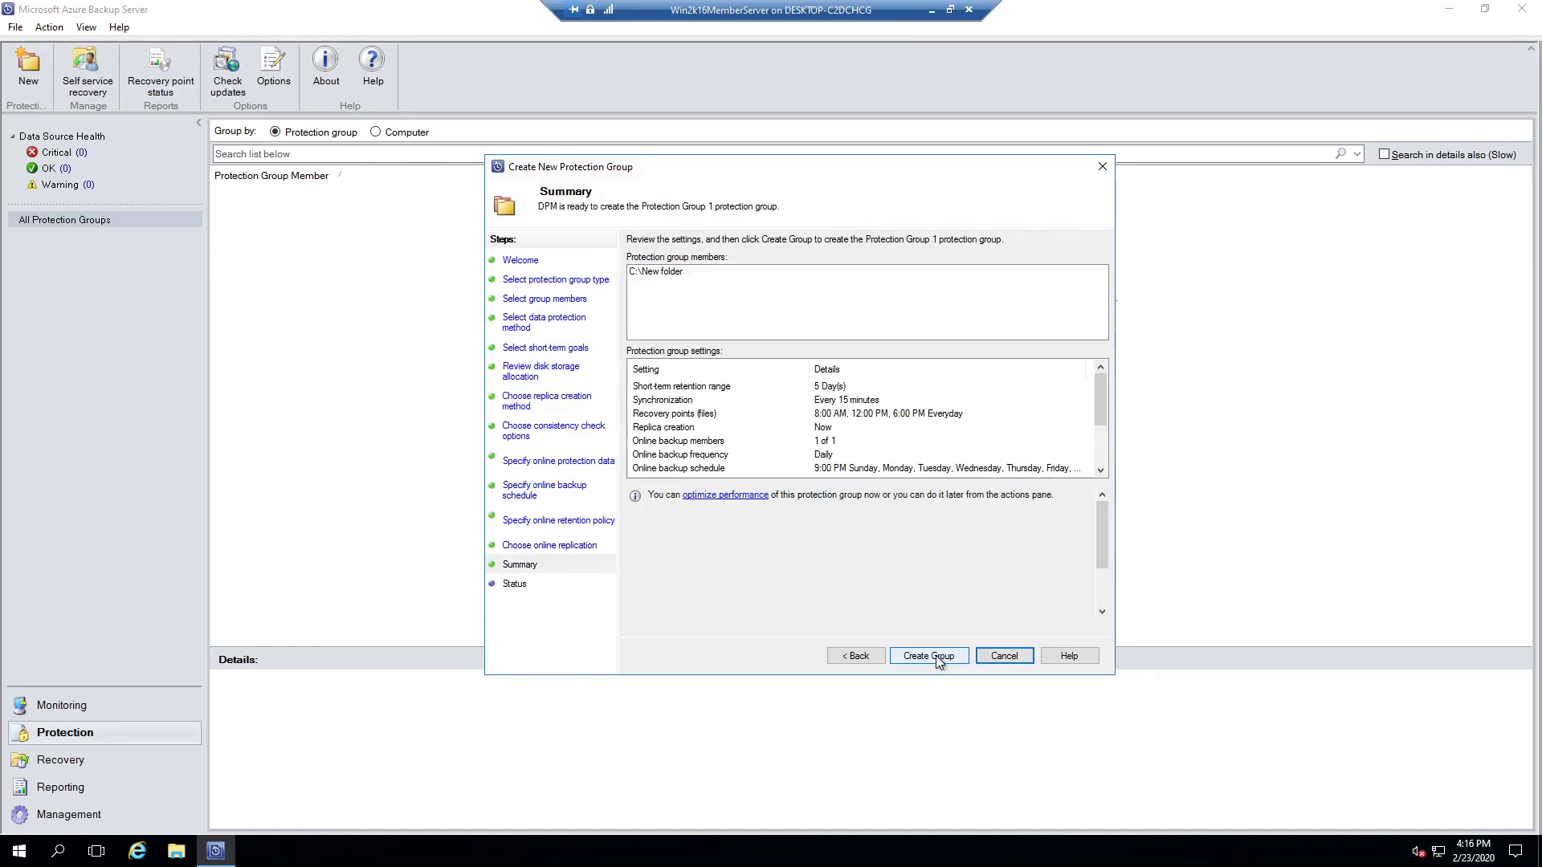
Step: Create Protection Group 1 and close the wizard once all tasks succeed
{"action": "left_click", "coordinate": [936, 656]}
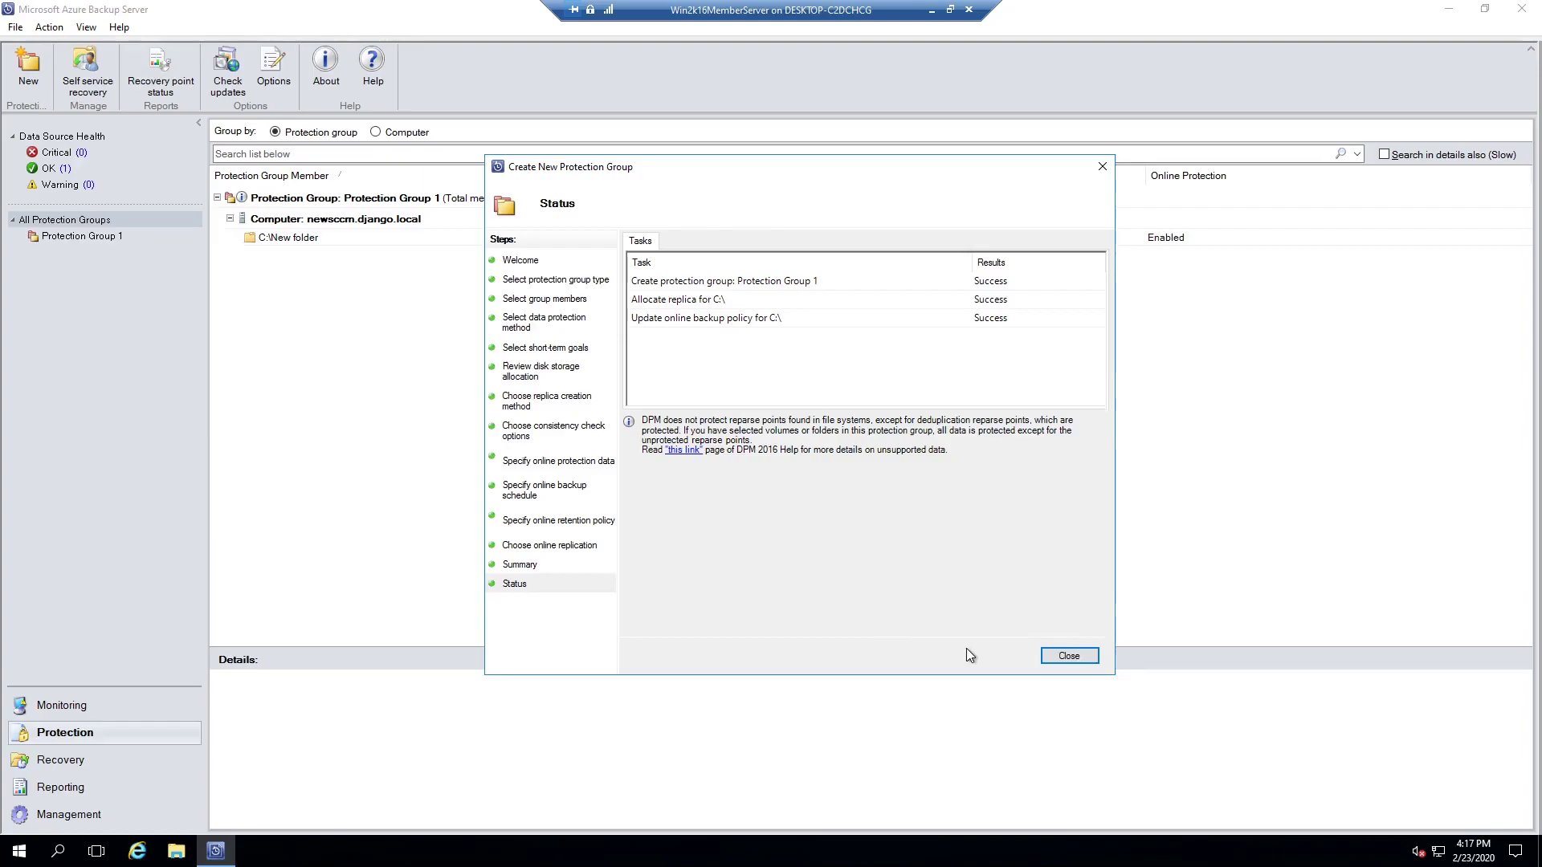
{"action": "left_click", "coordinate": [1069, 657]}
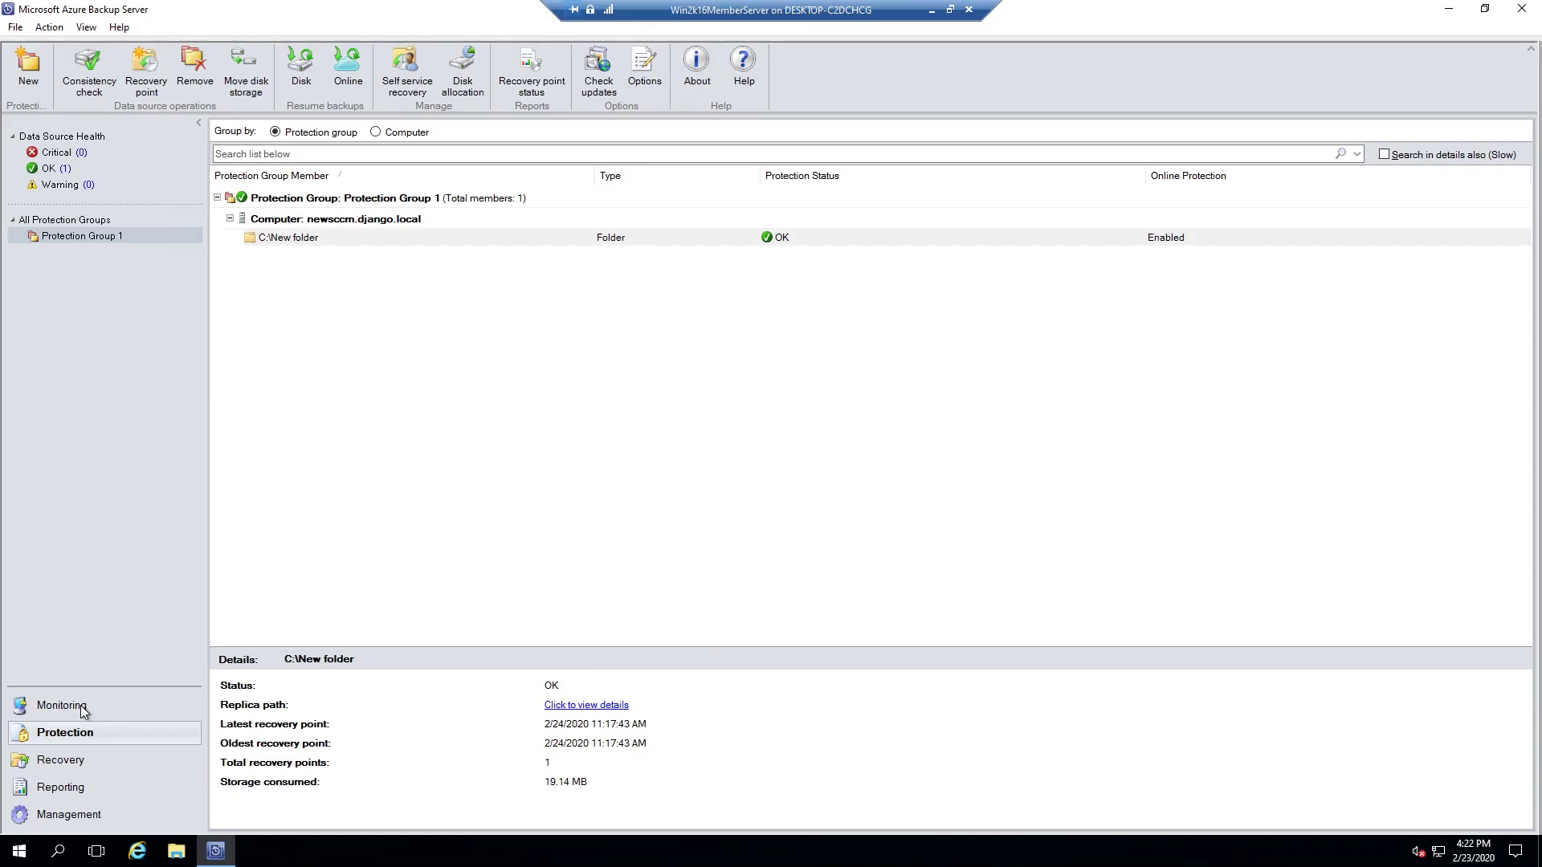
Step: In Monitoring, inspect the completed replica creation and recovery point jobs
{"action": "left_click", "coordinate": [80, 705]}
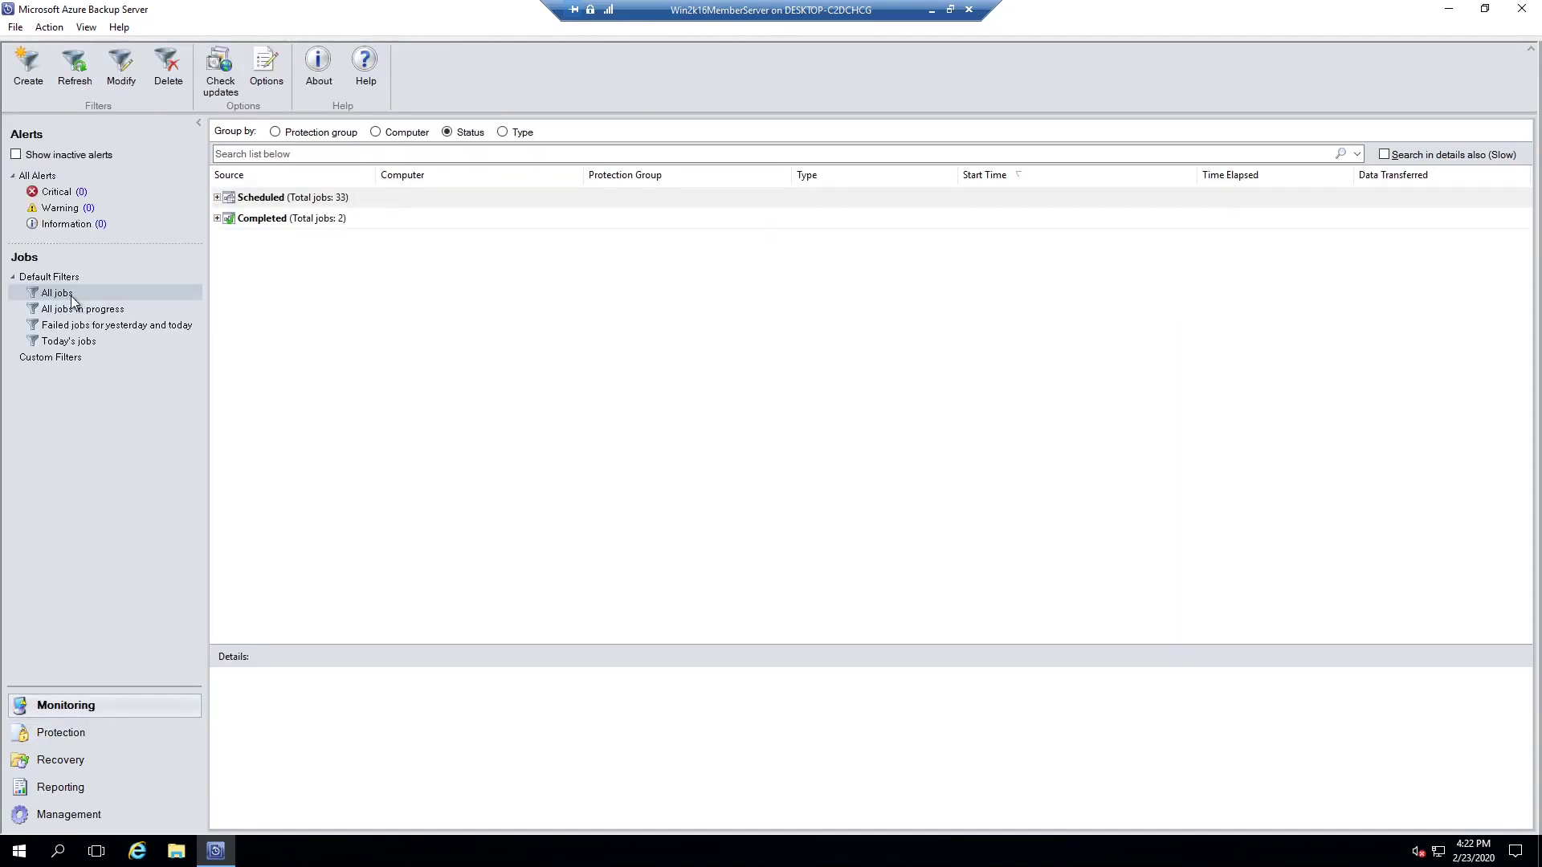
{"action": "left_click", "coordinate": [217, 219]}
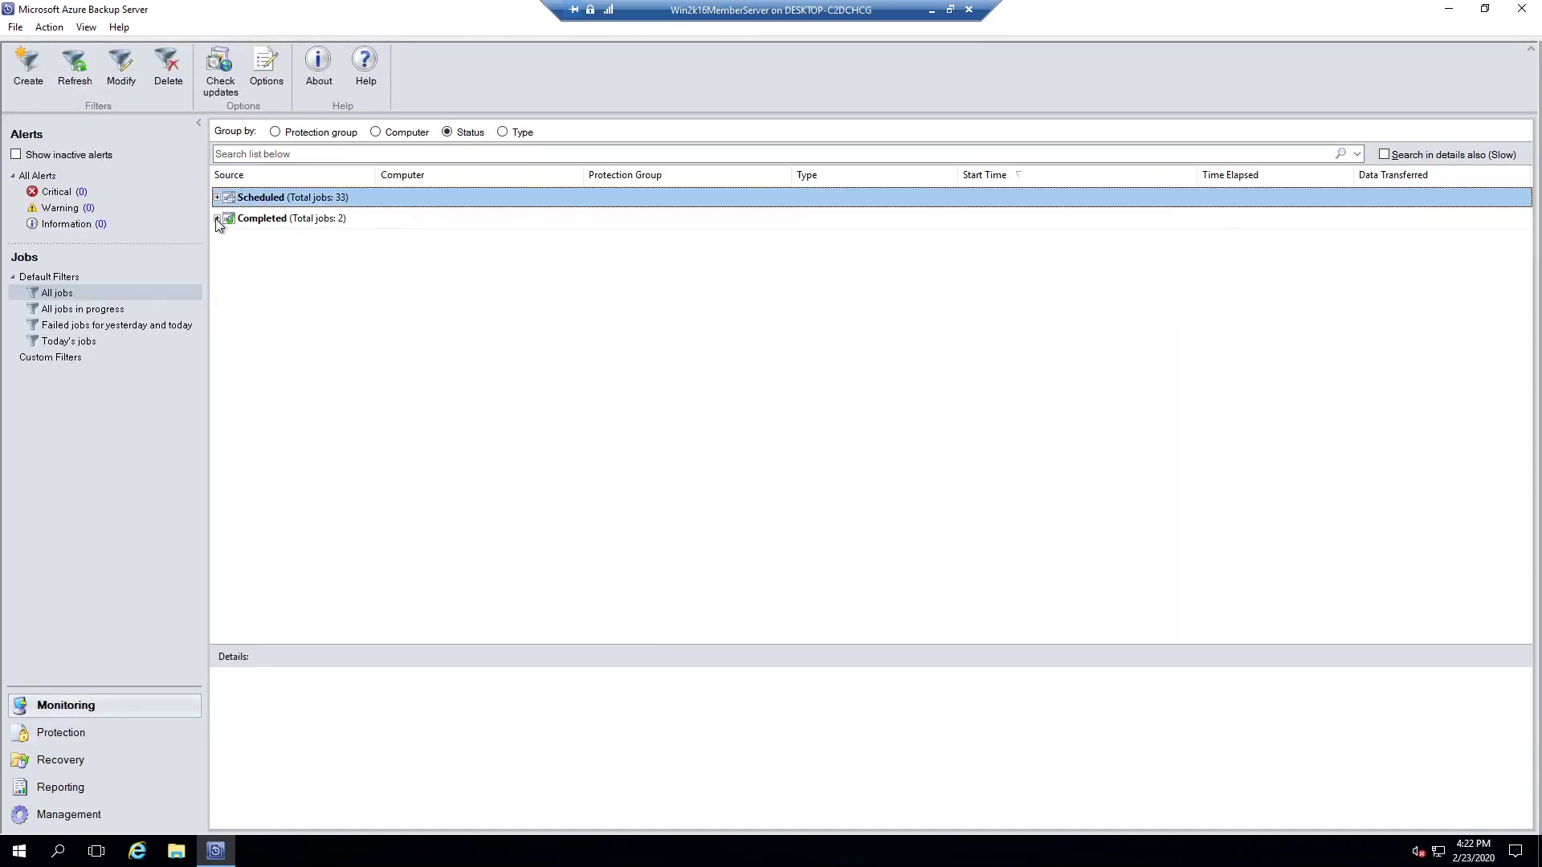
{"action": "left_click", "coordinate": [827, 265]}
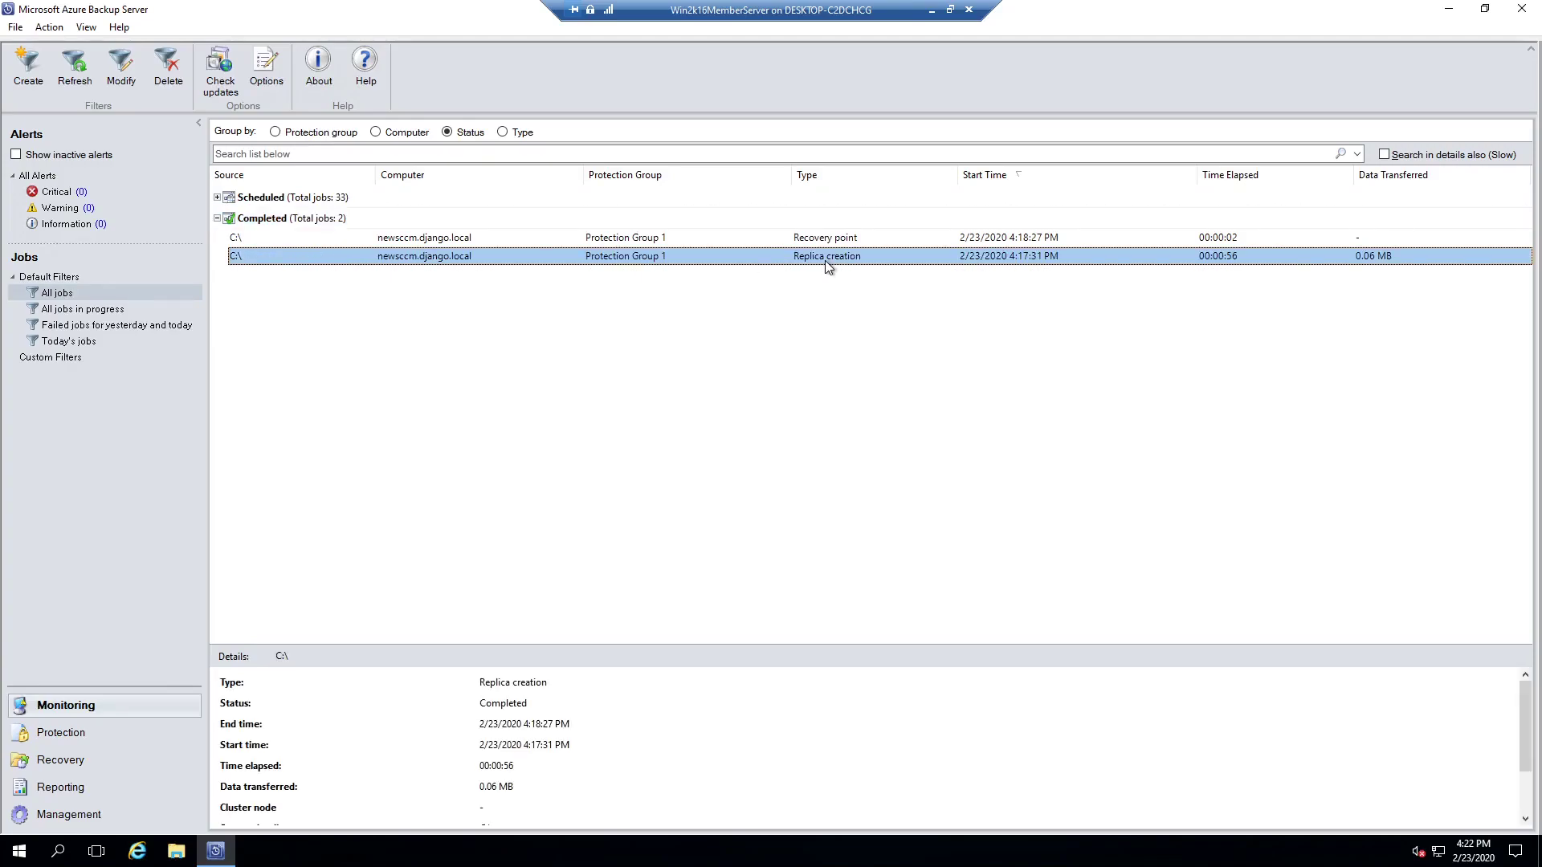
{"action": "left_click", "coordinate": [823, 239]}
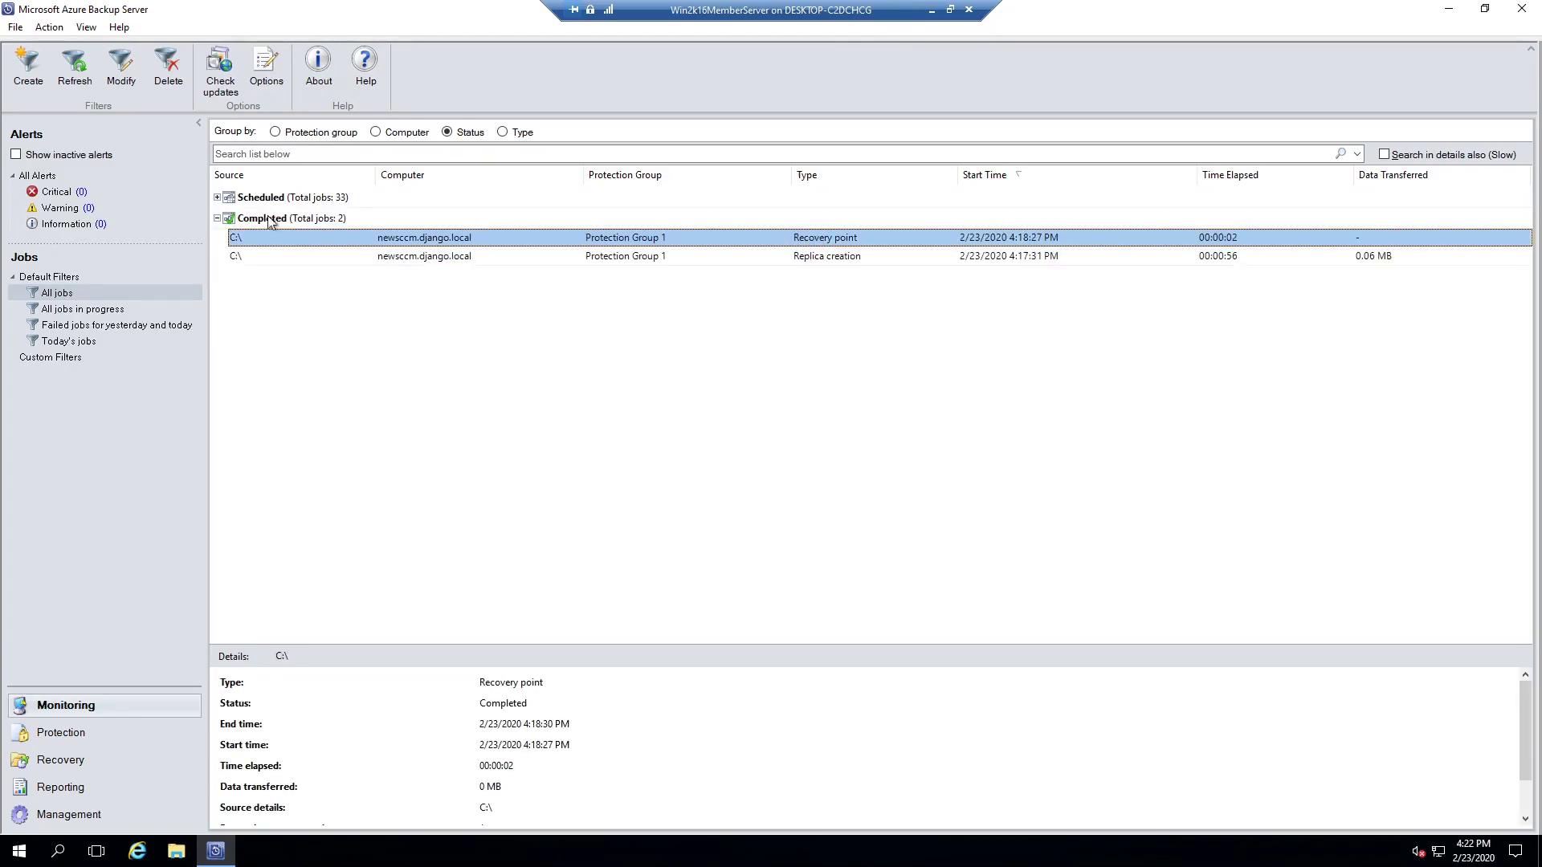
{"action": "left_click", "coordinate": [217, 218]}
Step: Review the scheduled 5:04 PM and 9:00 PM online recovery point jobs
{"action": "left_click", "coordinate": [217, 198]}
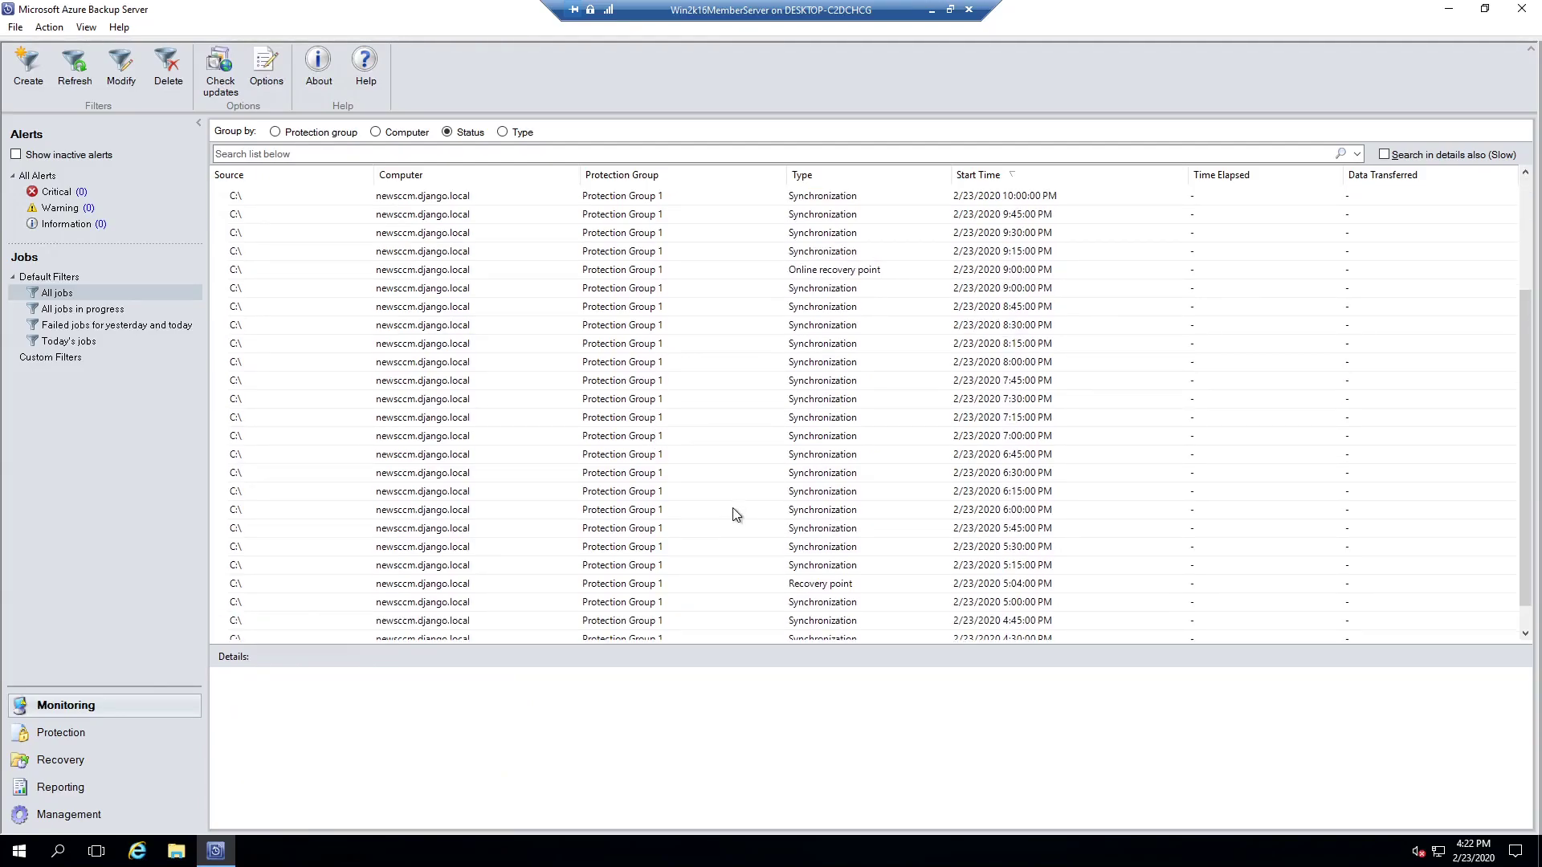
{"action": "left_click", "coordinate": [663, 586]}
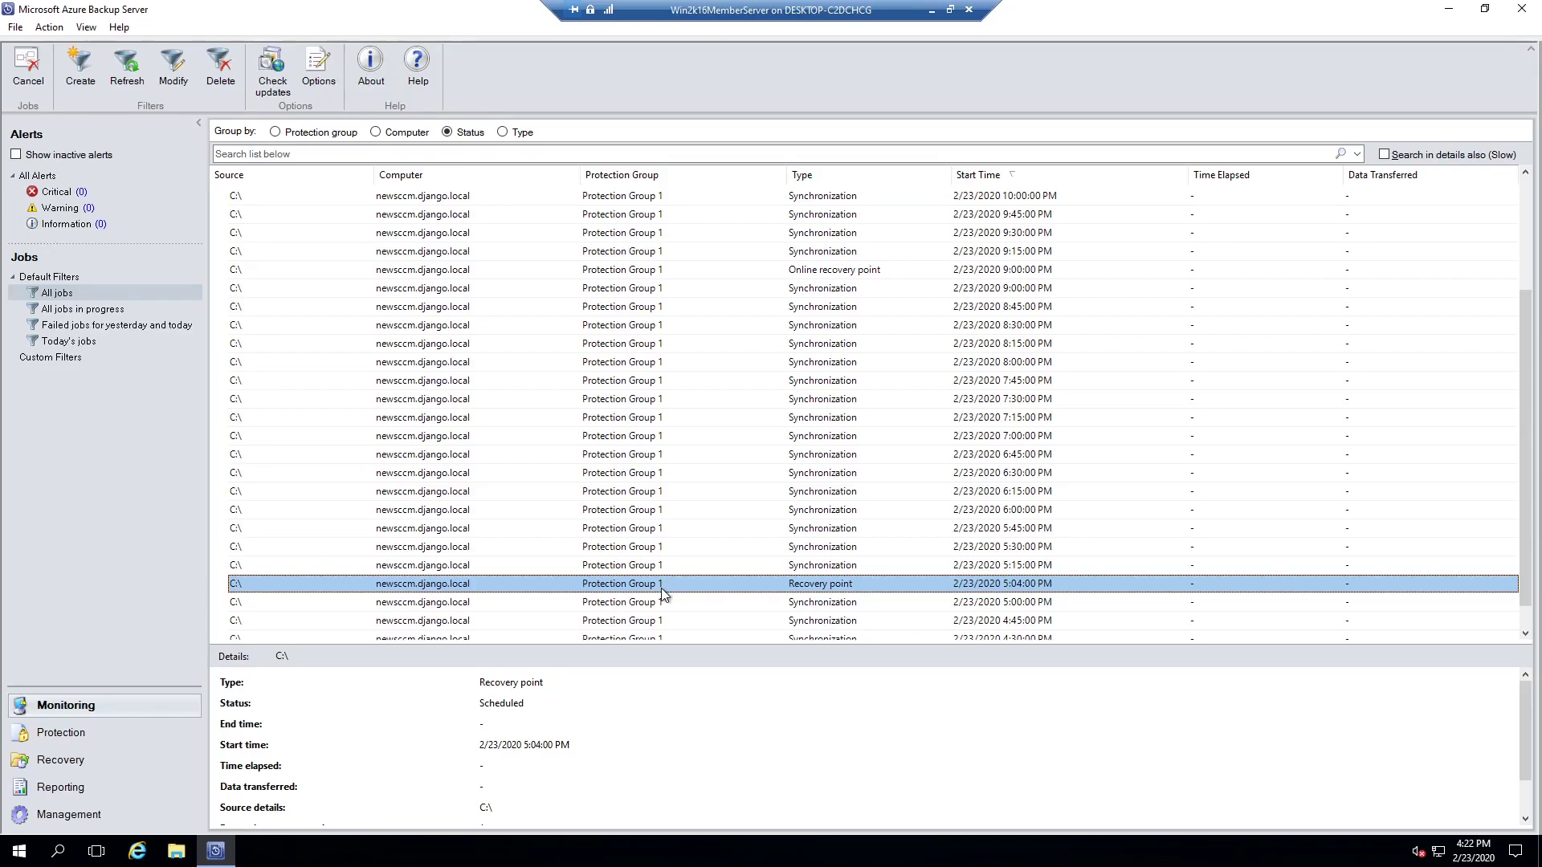
{"action": "scroll", "coordinate": [811, 506], "scroll_direction": "up", "scroll_amount": 1}
{"action": "left_click", "coordinate": [692, 326]}
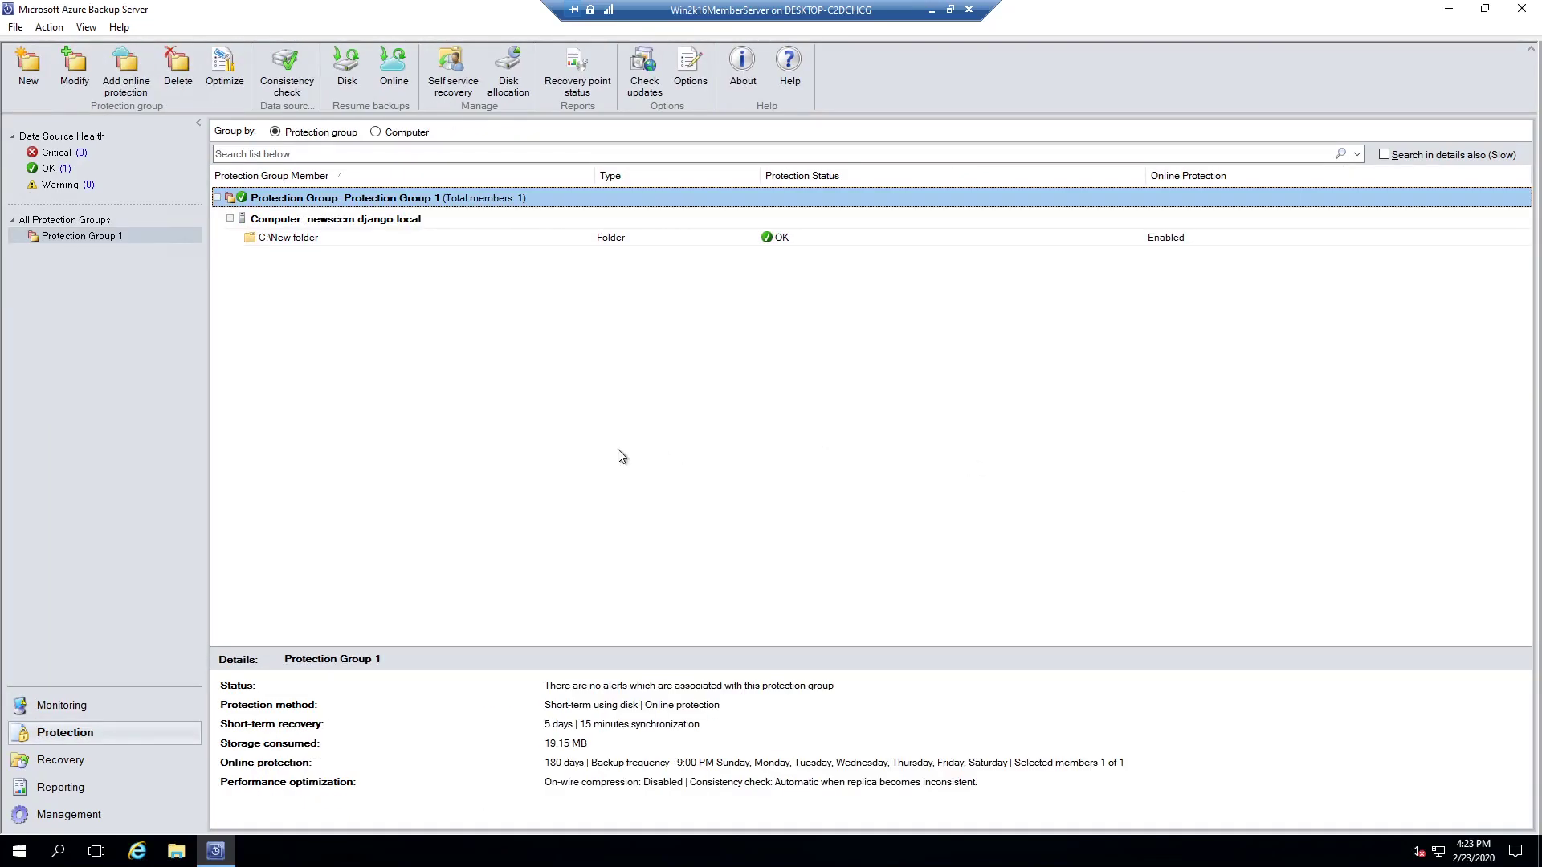
Step: Start modifying Protection Group 1, keeping its members, recovery goals and consistency options unchanged
{"action": "right_click", "coordinate": [320, 197]}
{"action": "left_click", "coordinate": [353, 205]}
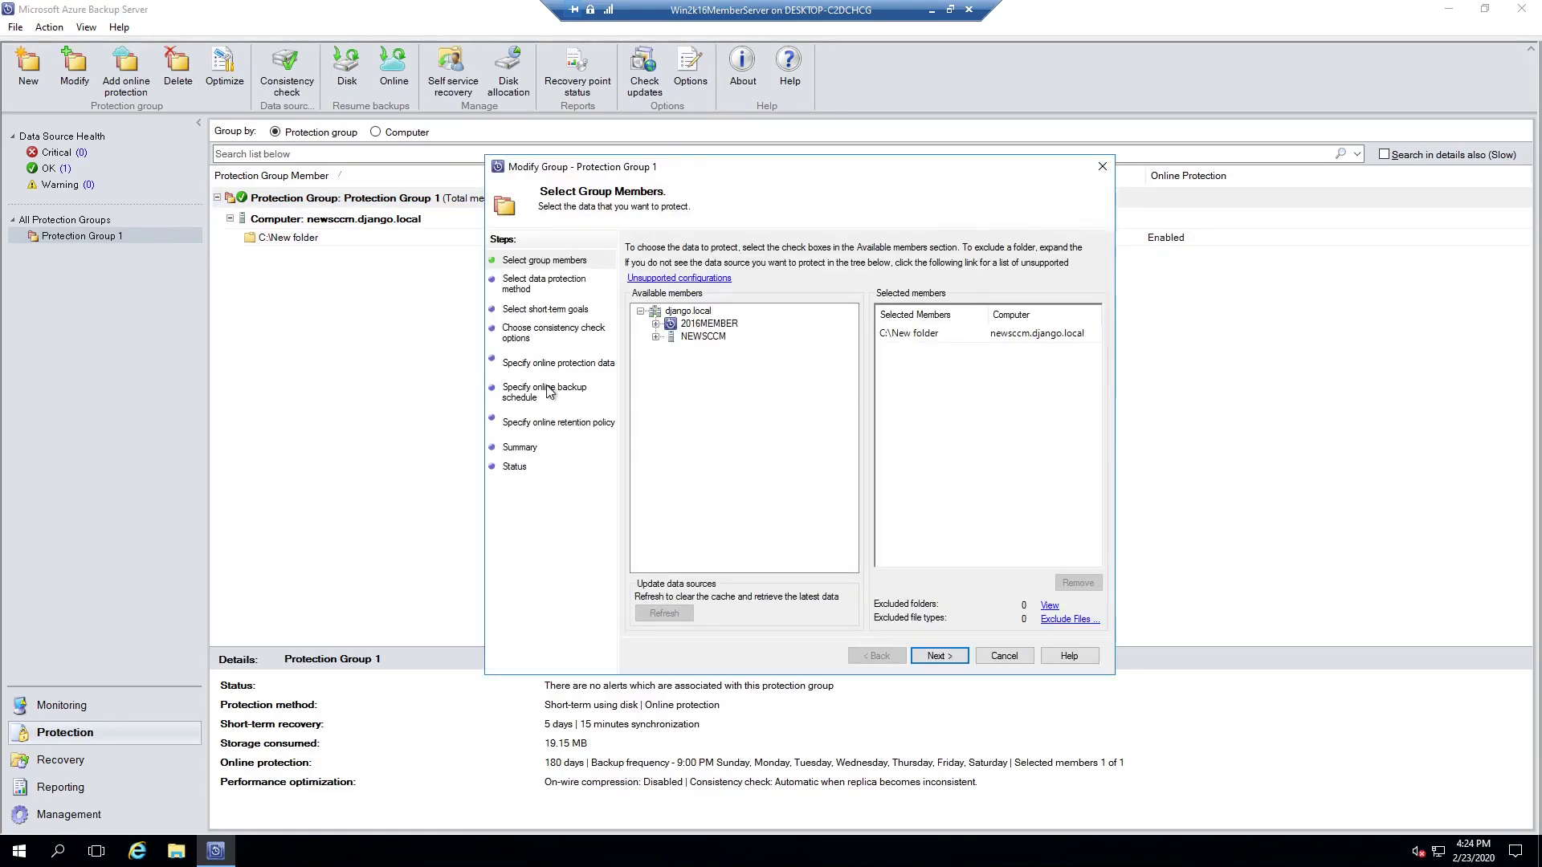
{"action": "left_click", "coordinate": [936, 657]}
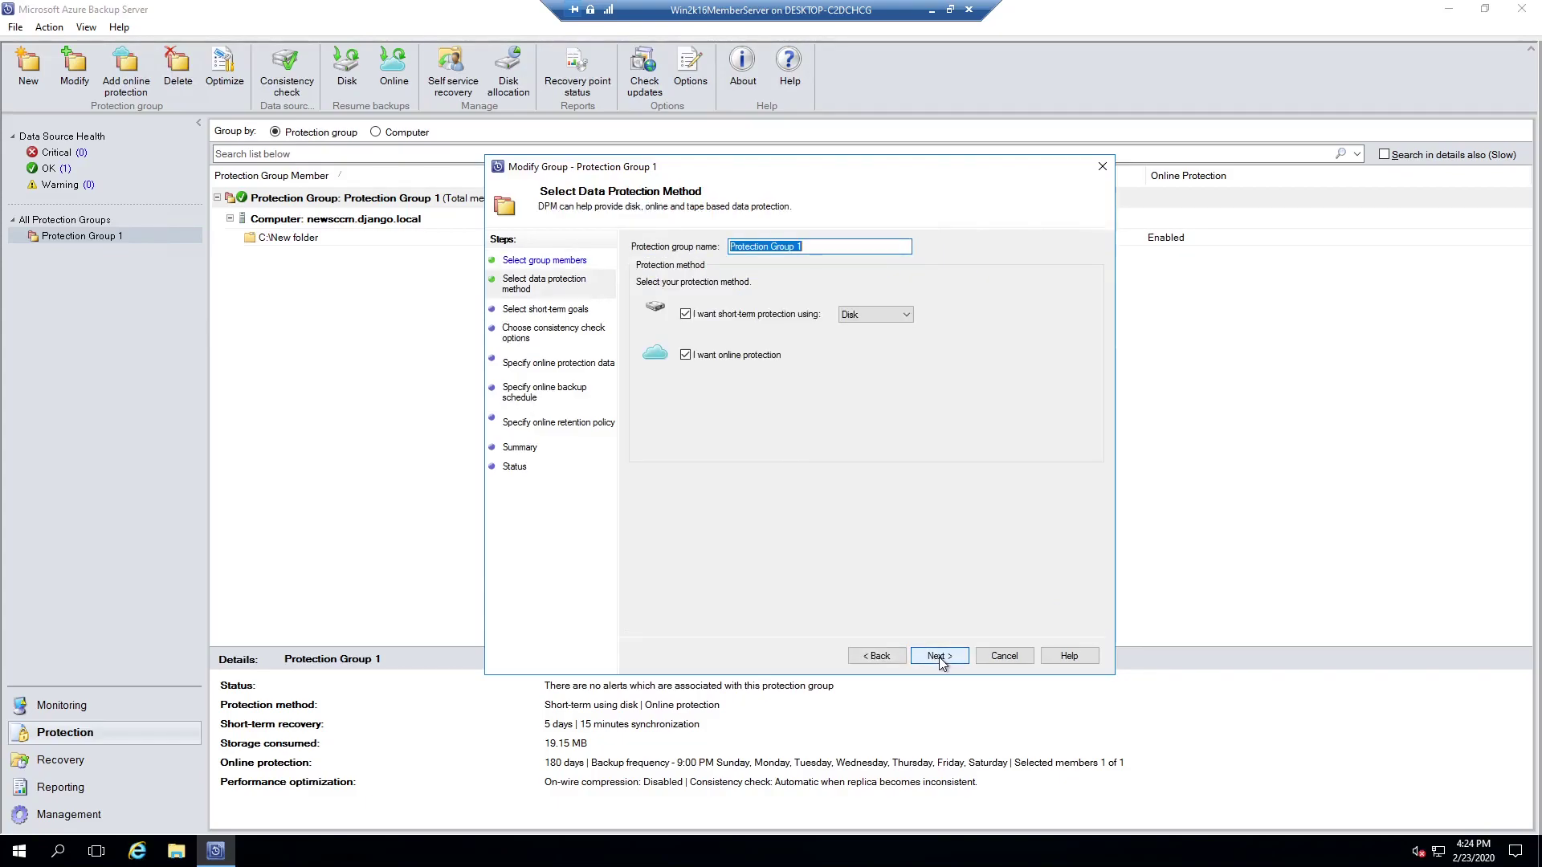
{"action": "left_click", "coordinate": [938, 657]}
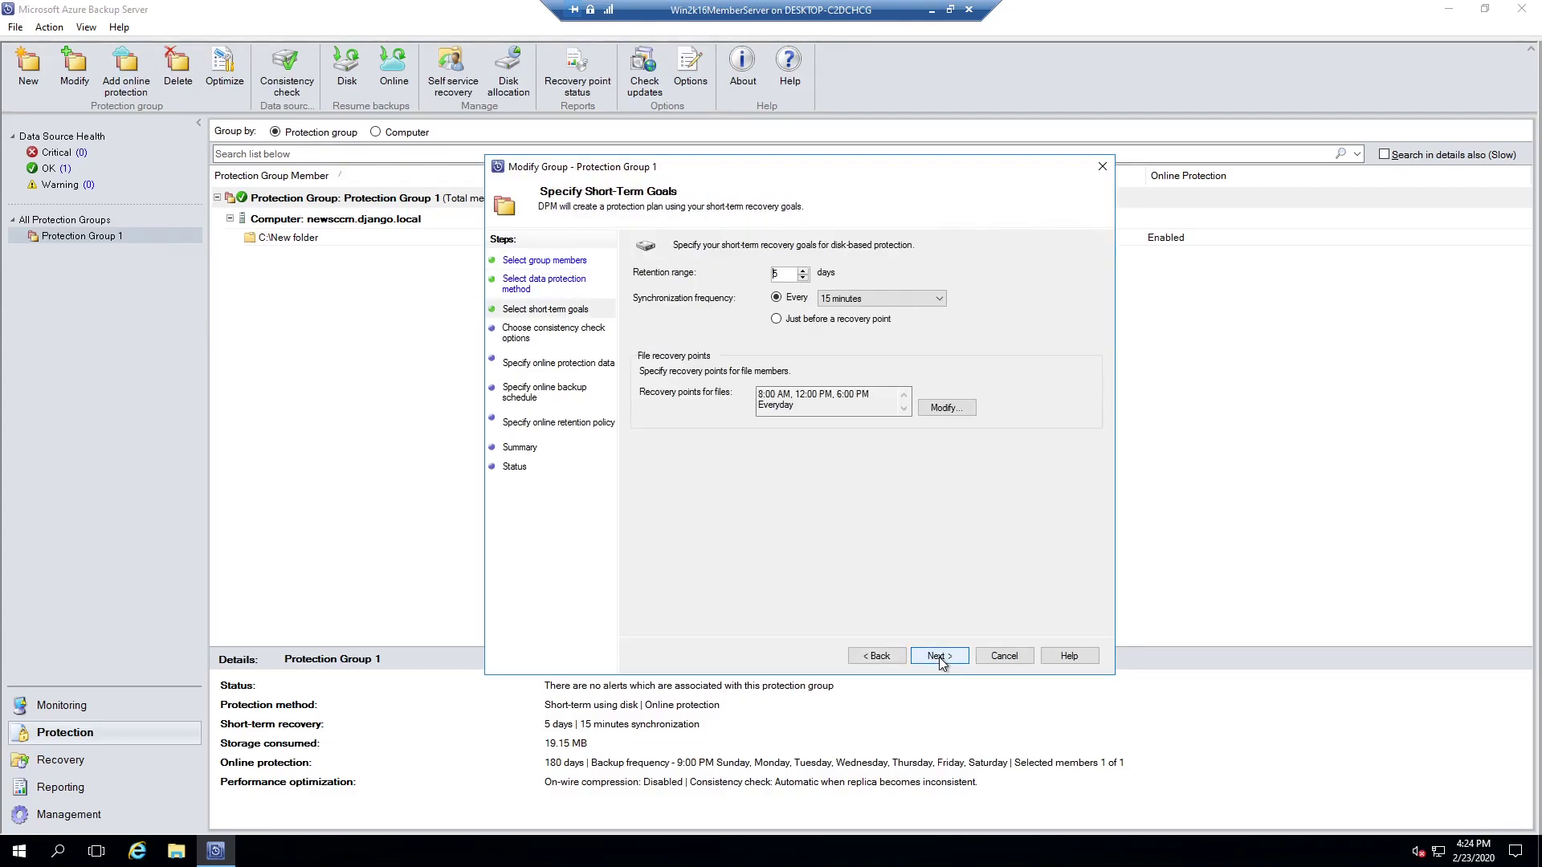
{"action": "left_click", "coordinate": [938, 657]}
{"action": "left_click", "coordinate": [938, 657]}
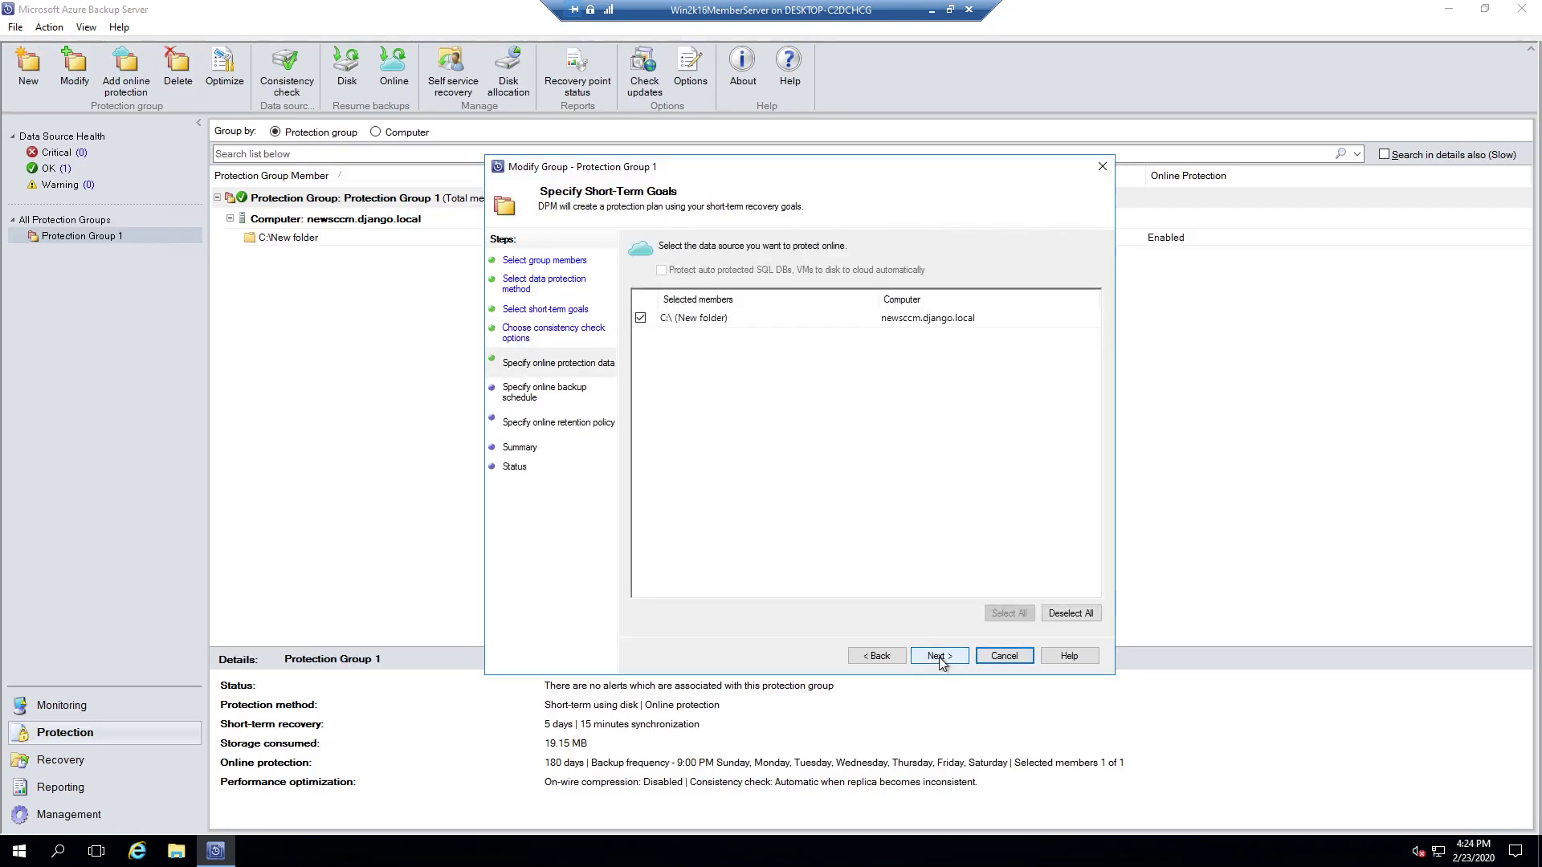
{"action": "left_click", "coordinate": [938, 657]}
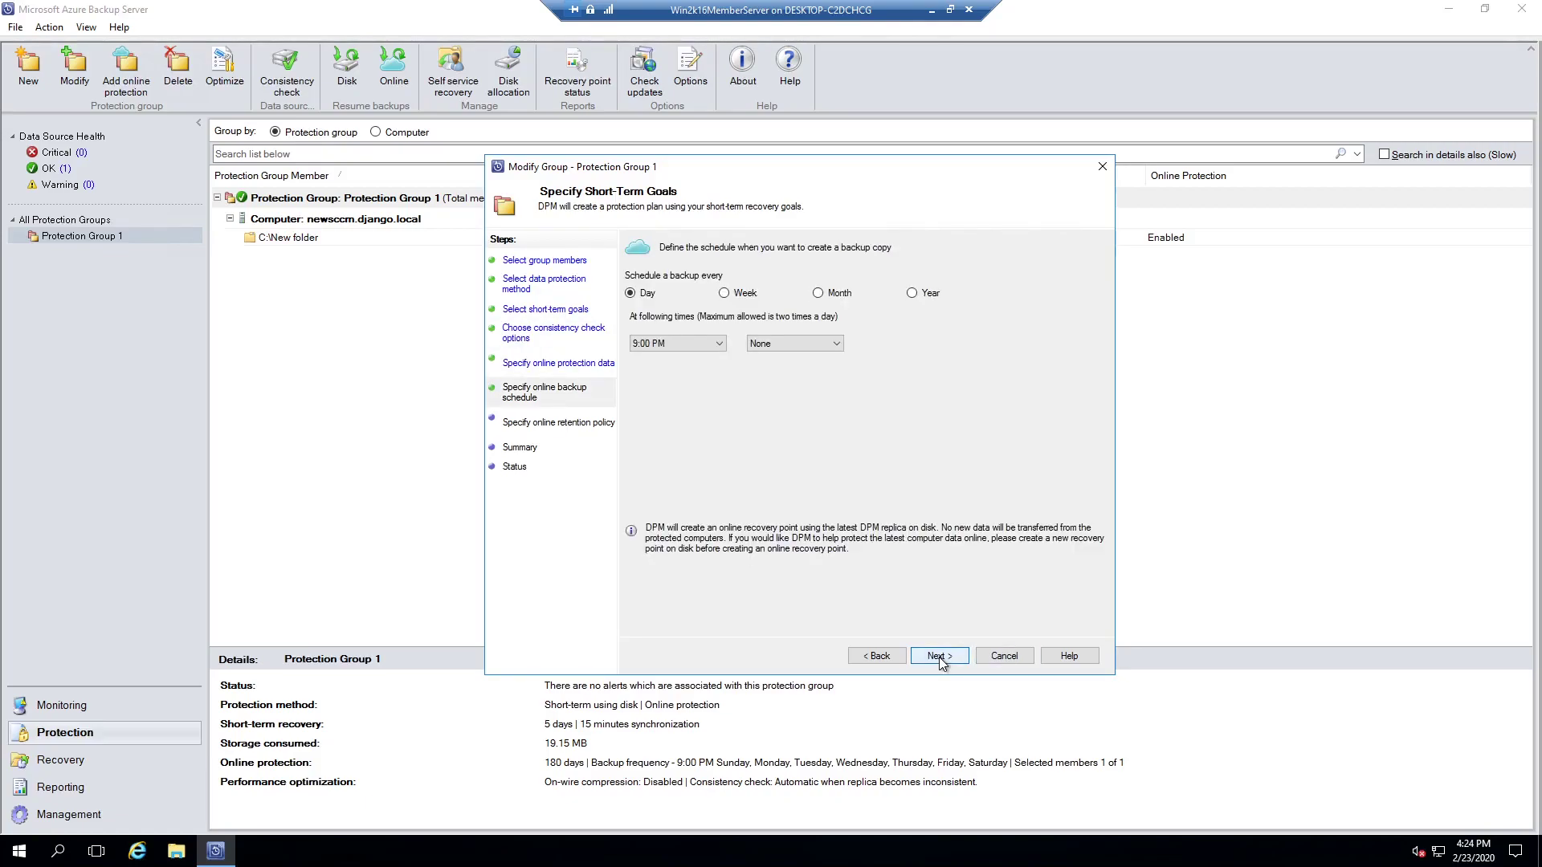
Step: Set the daily online backup time to 4:30 PM, keep retention, and update the group
{"action": "left_click", "coordinate": [718, 345]}
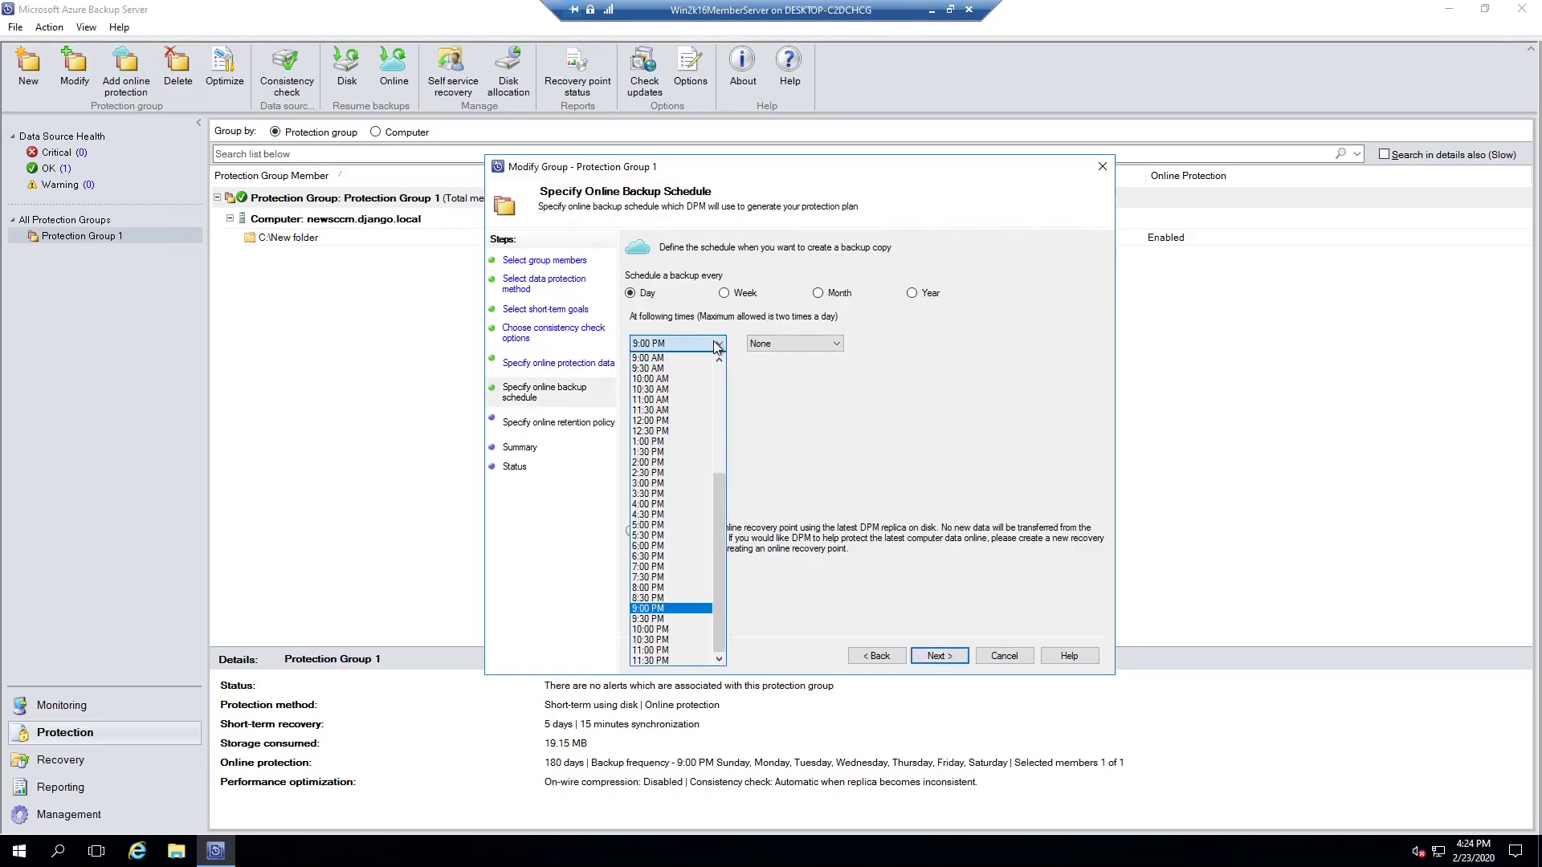
{"action": "left_click", "coordinate": [733, 455]}
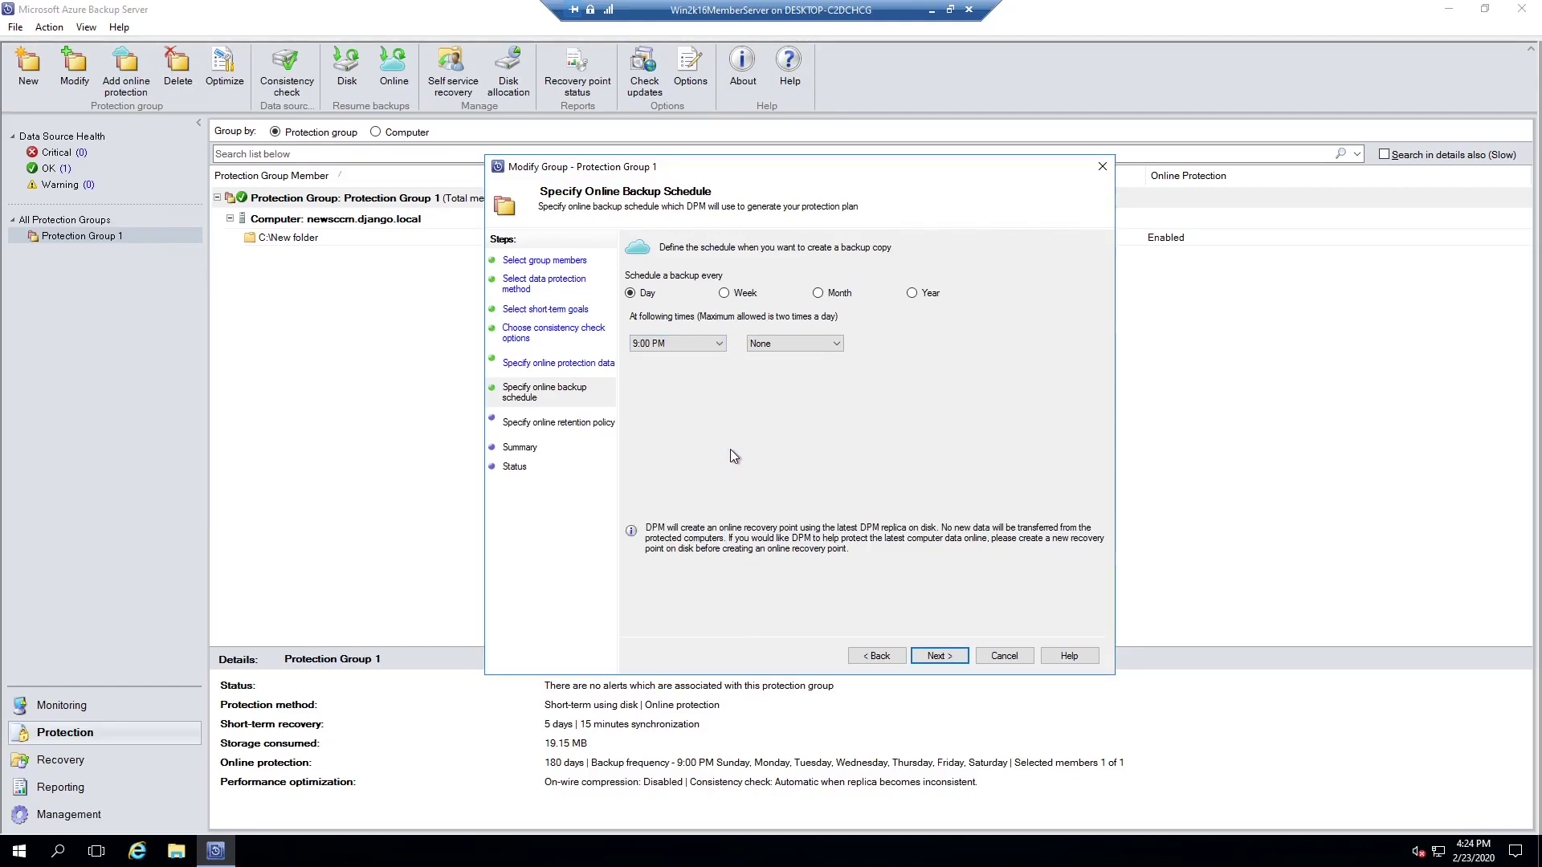
{"action": "left_click", "coordinate": [719, 345]}
{"action": "left_click_drag", "start_coordinate": [722, 493], "coordinate": [725, 422]}
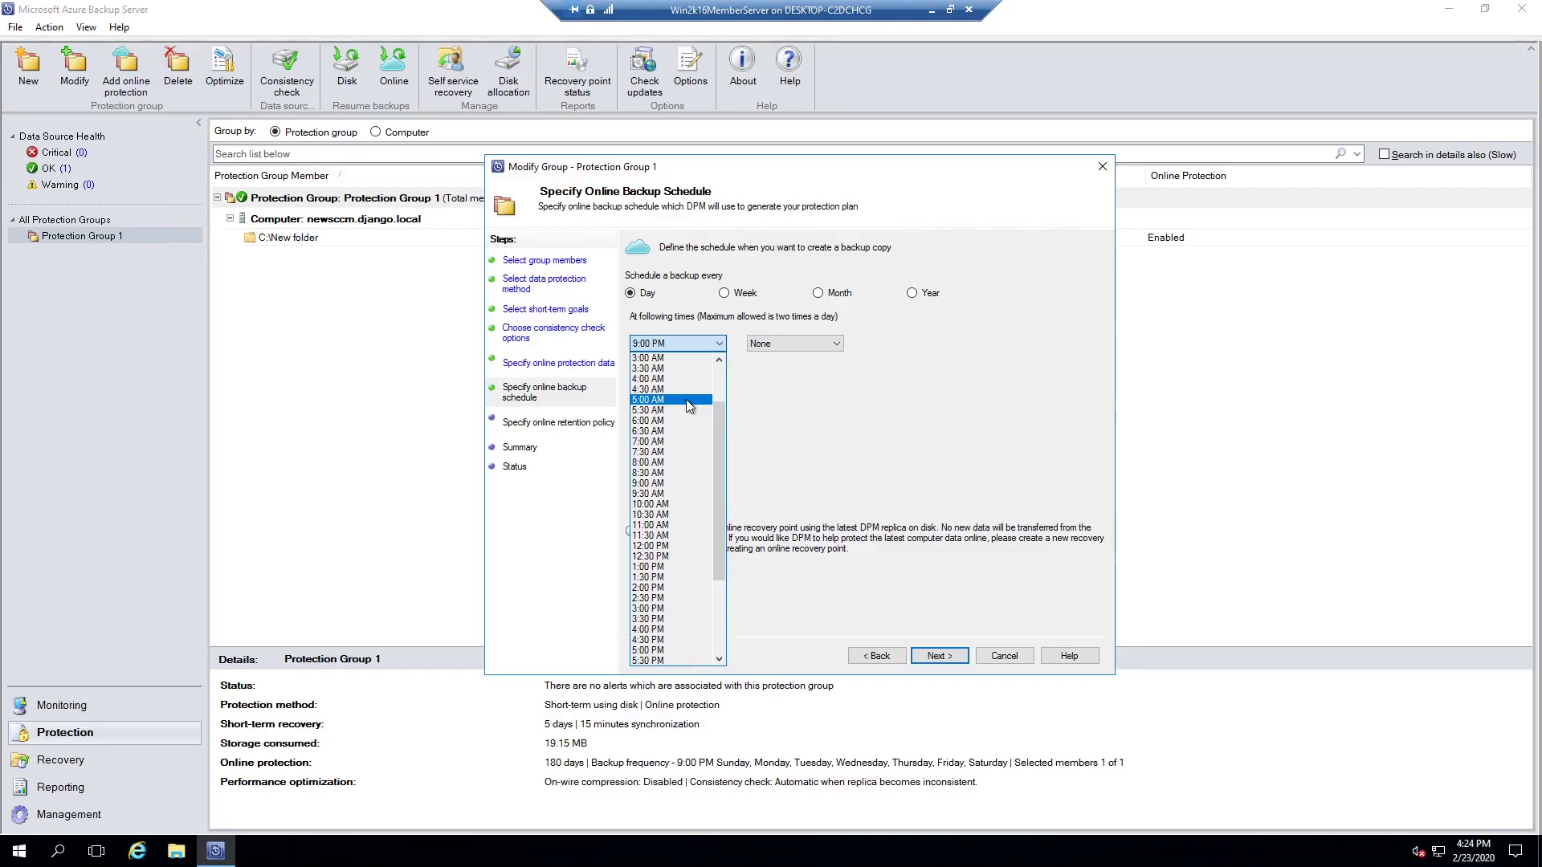
{"action": "scroll", "coordinate": [691, 465], "scroll_direction": "down", "scroll_amount": 2}
{"action": "scroll", "coordinate": [682, 504], "scroll_direction": "down", "scroll_amount": 1}
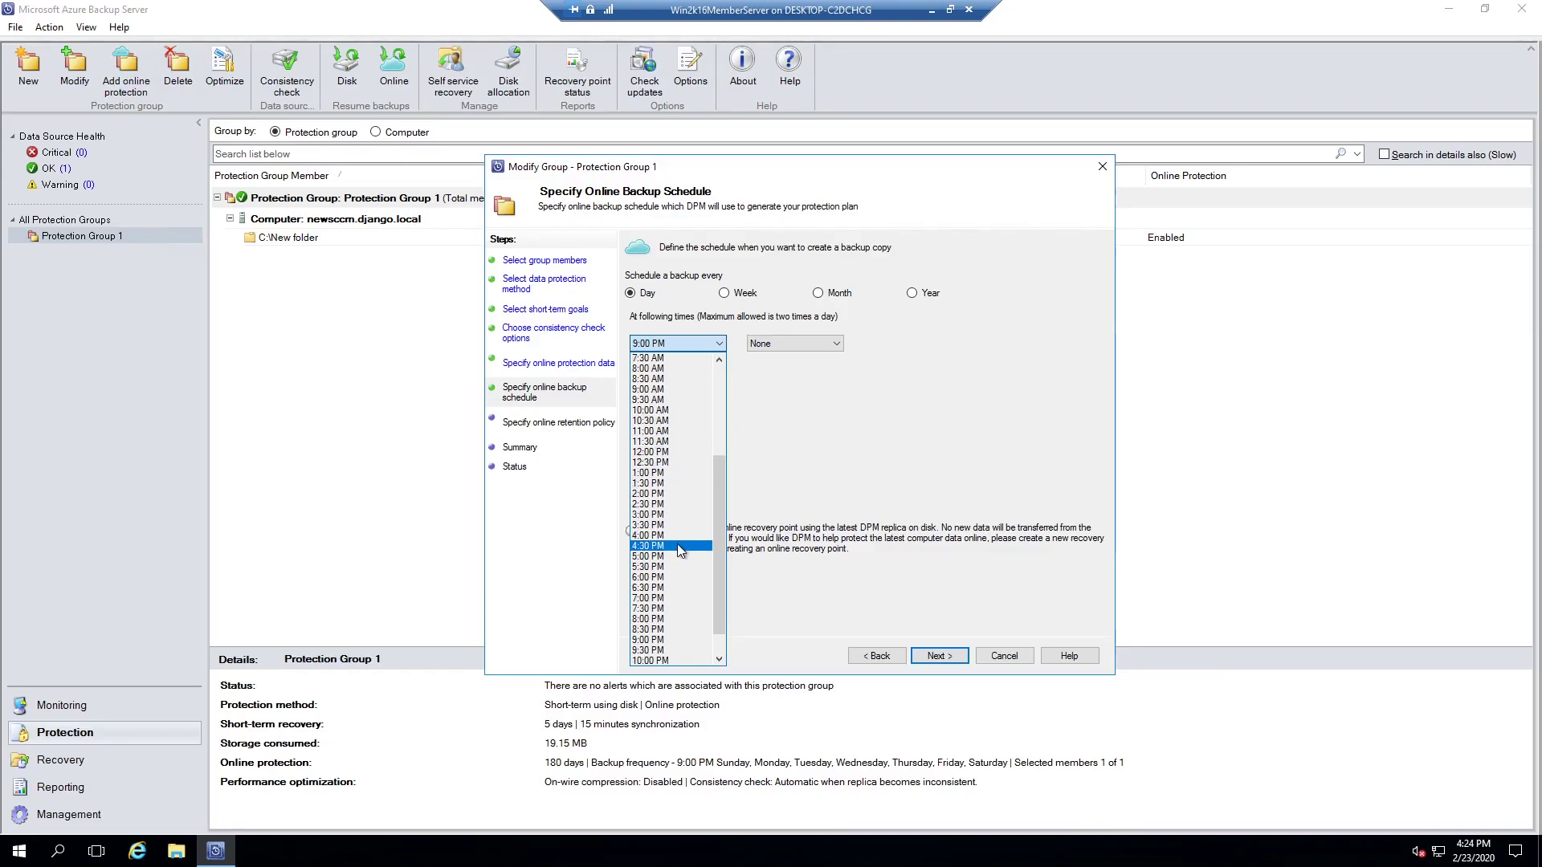
{"action": "left_click", "coordinate": [699, 549]}
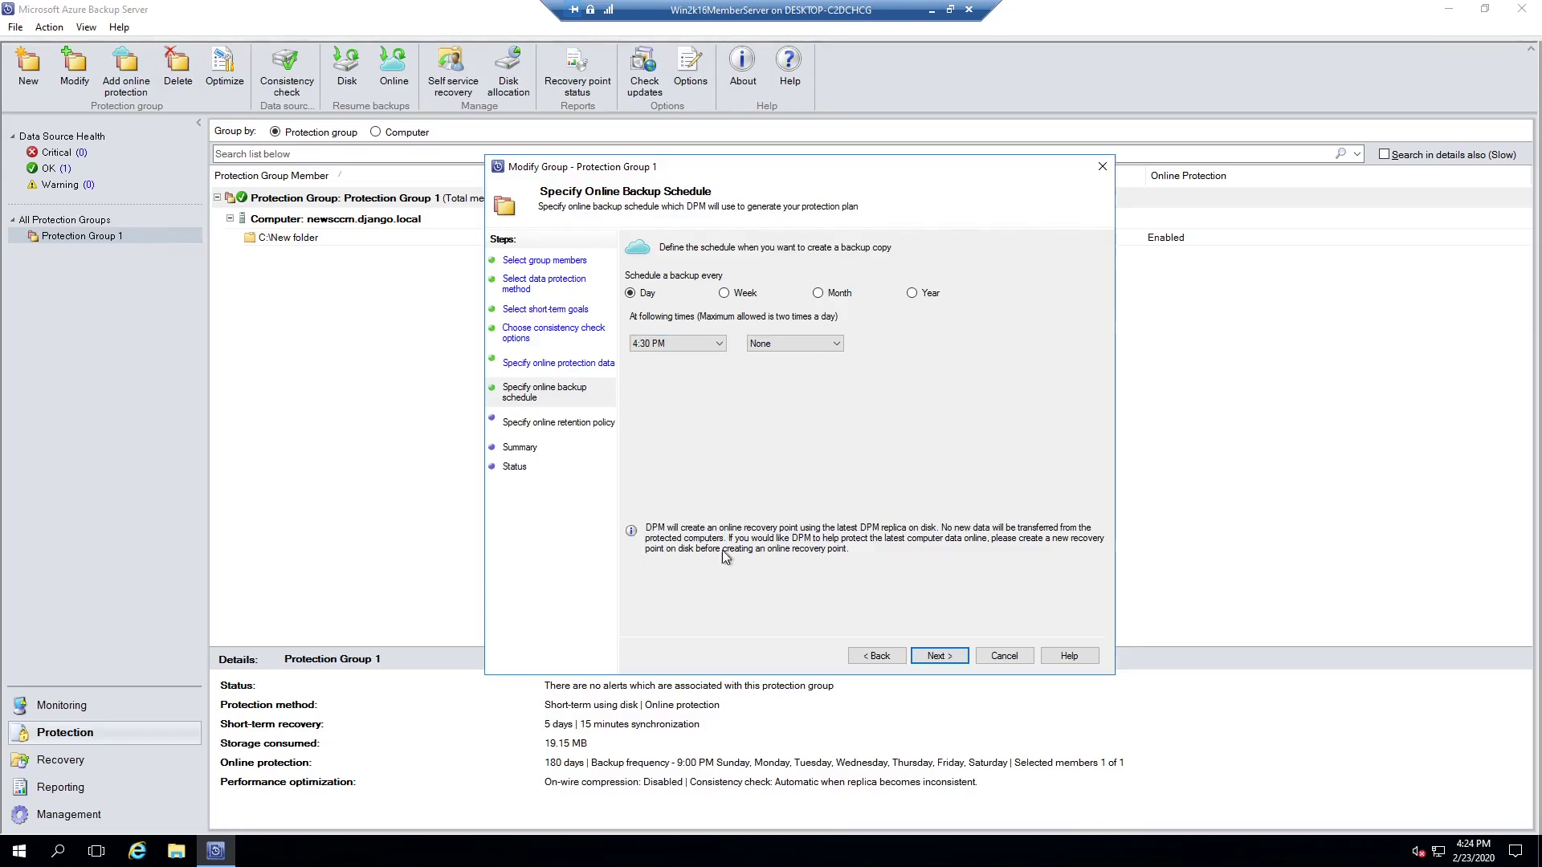
{"action": "left_click", "coordinate": [936, 656]}
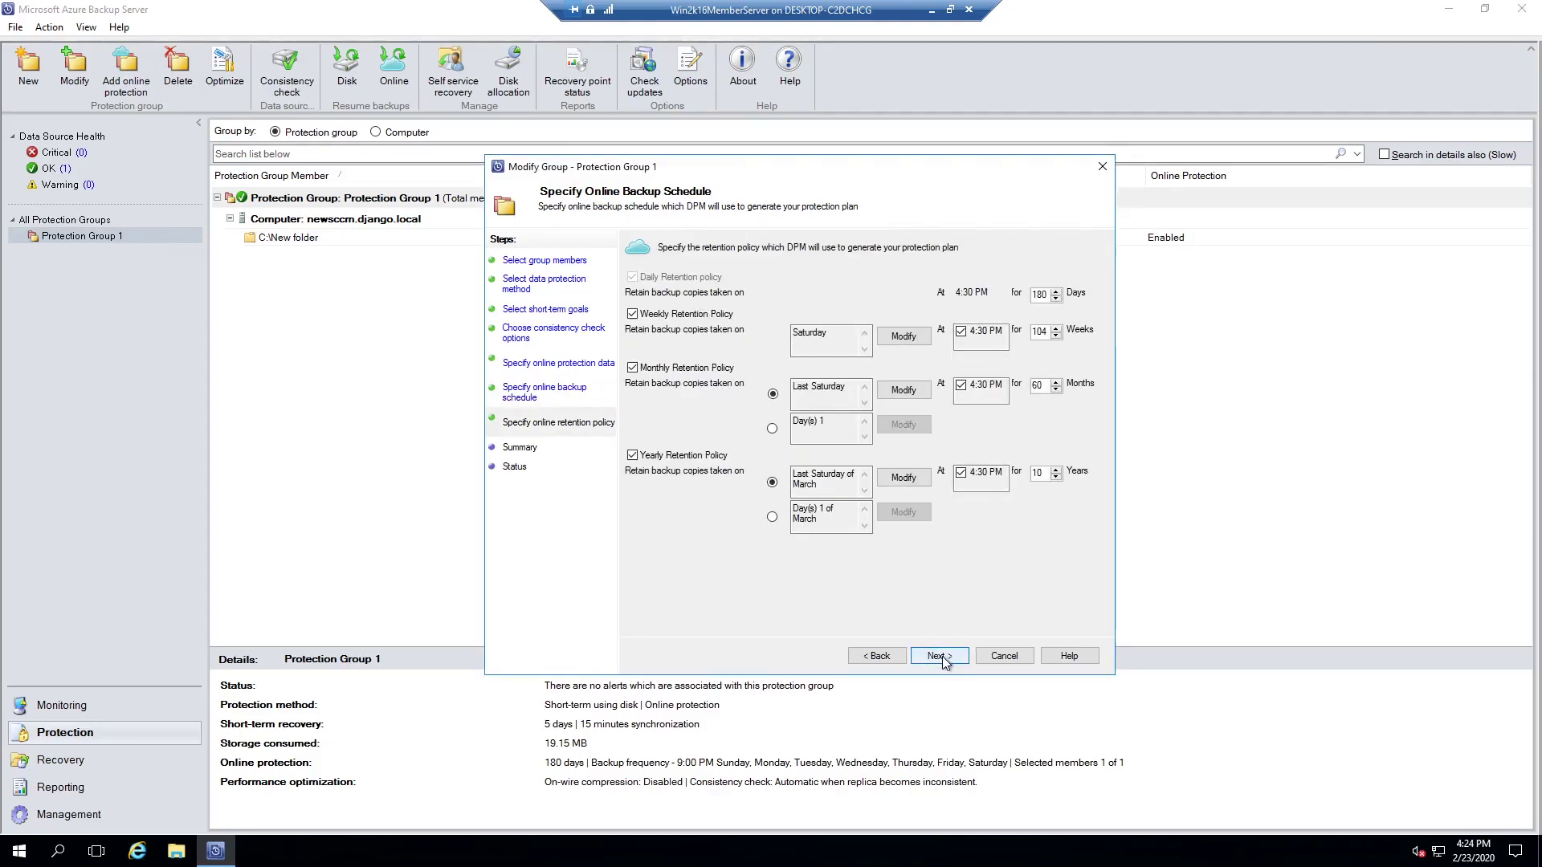
{"action": "left_click", "coordinate": [942, 657]}
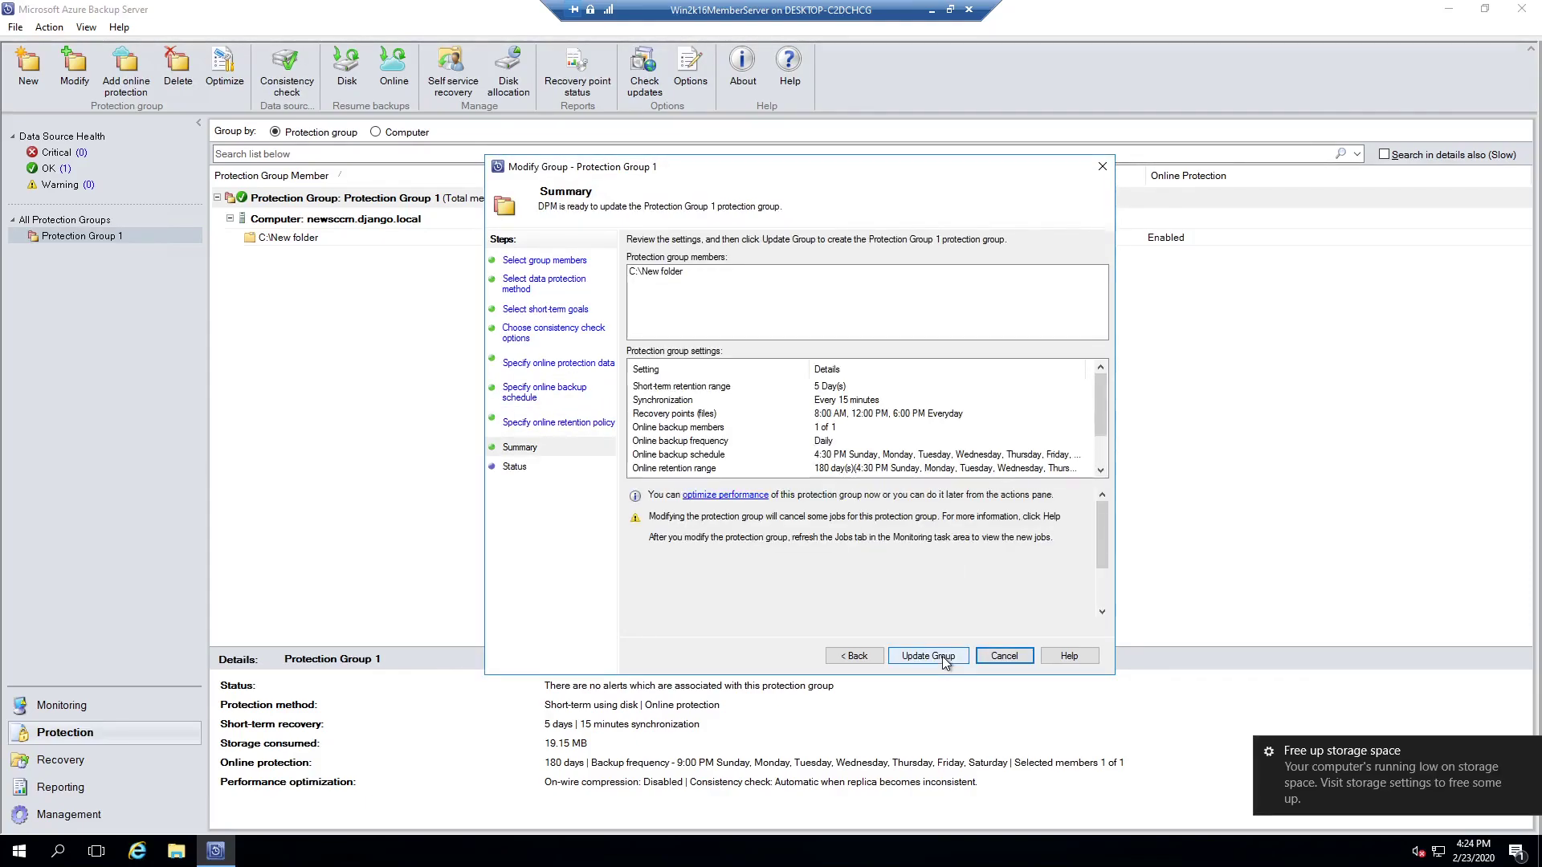
{"action": "left_click", "coordinate": [942, 657]}
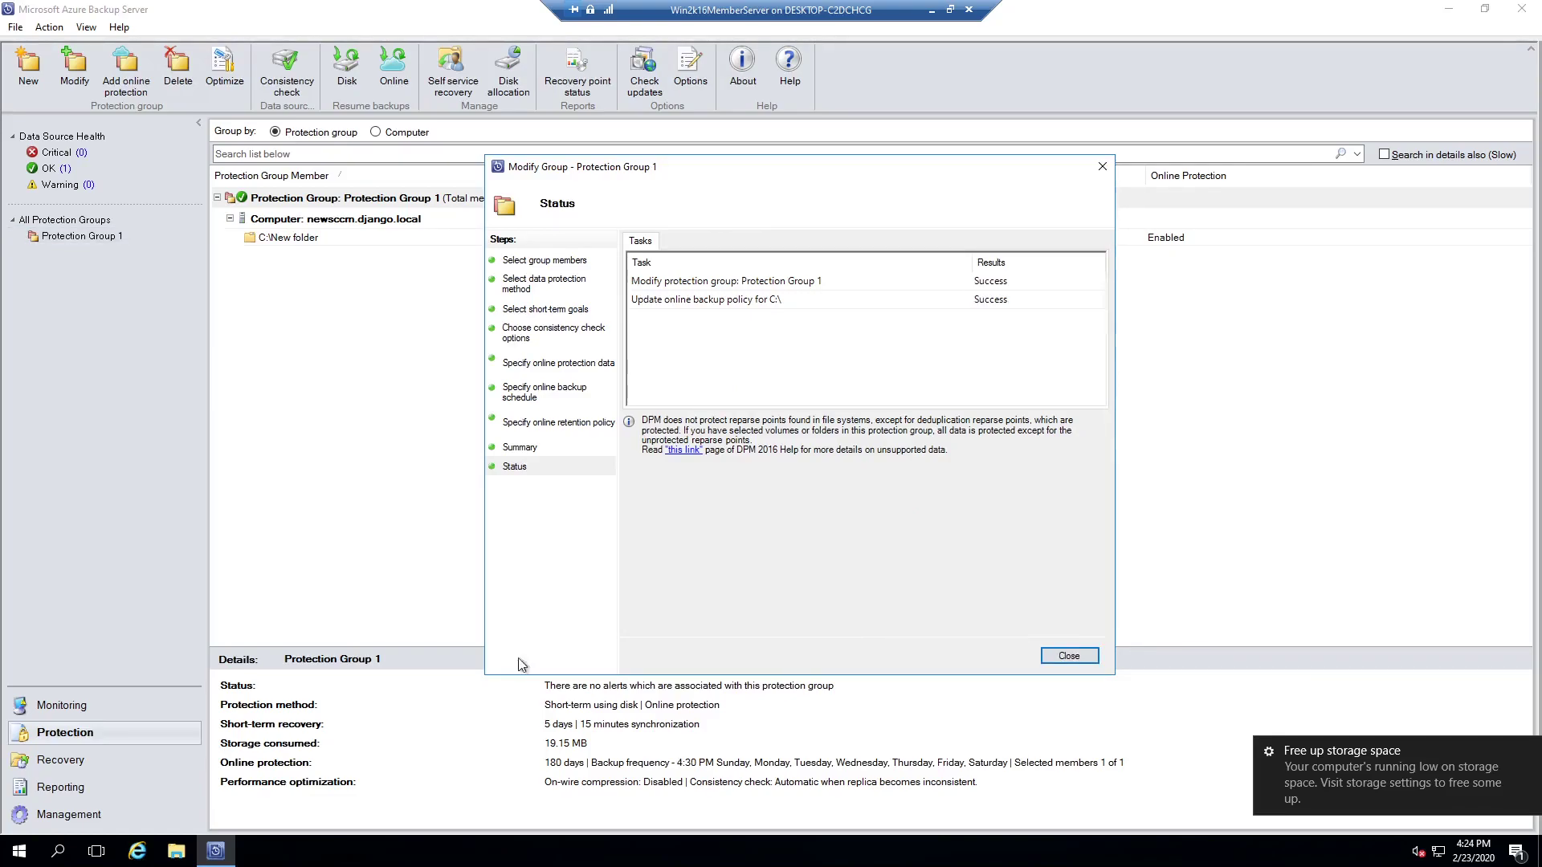
{"action": "left_click", "coordinate": [1069, 657]}
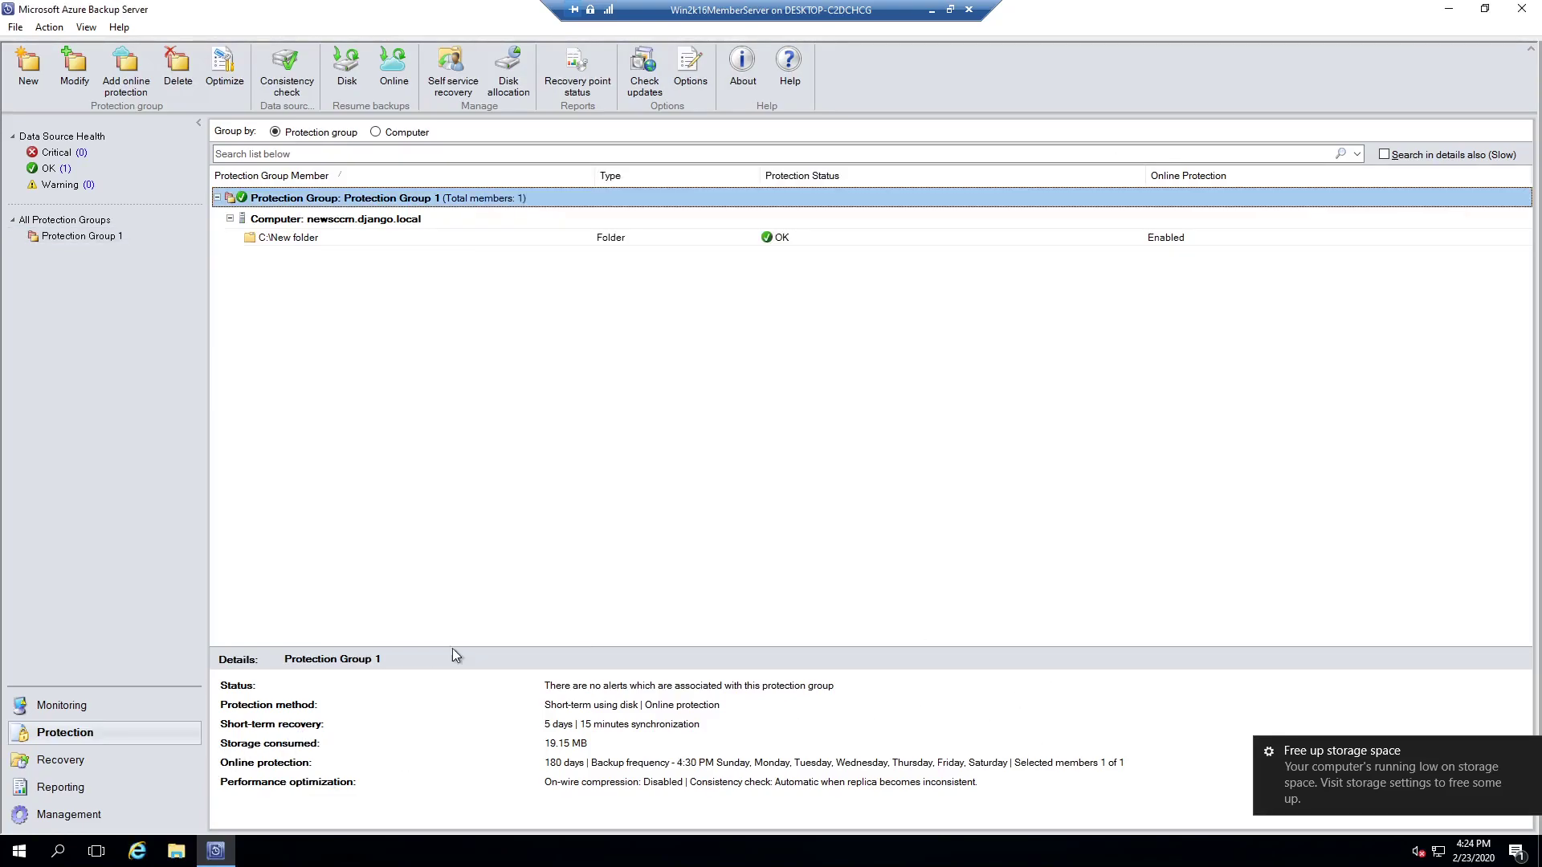
Step: List all jobs in Monitoring and view the 4:30 PM online recovery point job
{"action": "left_click", "coordinate": [129, 705]}
{"action": "left_click", "coordinate": [58, 294]}
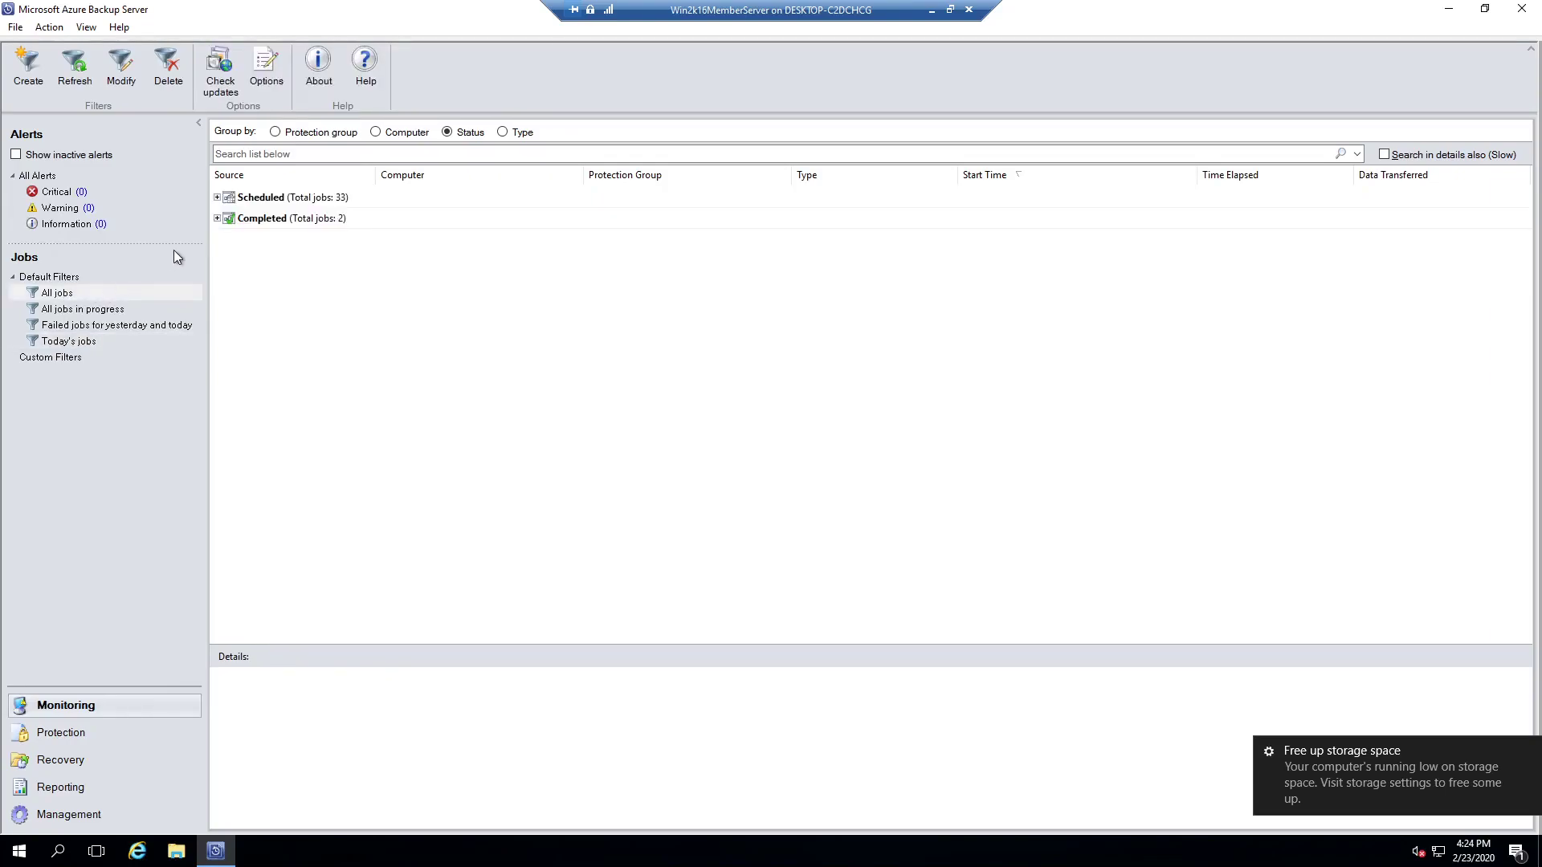
{"action": "left_click", "coordinate": [217, 197]}
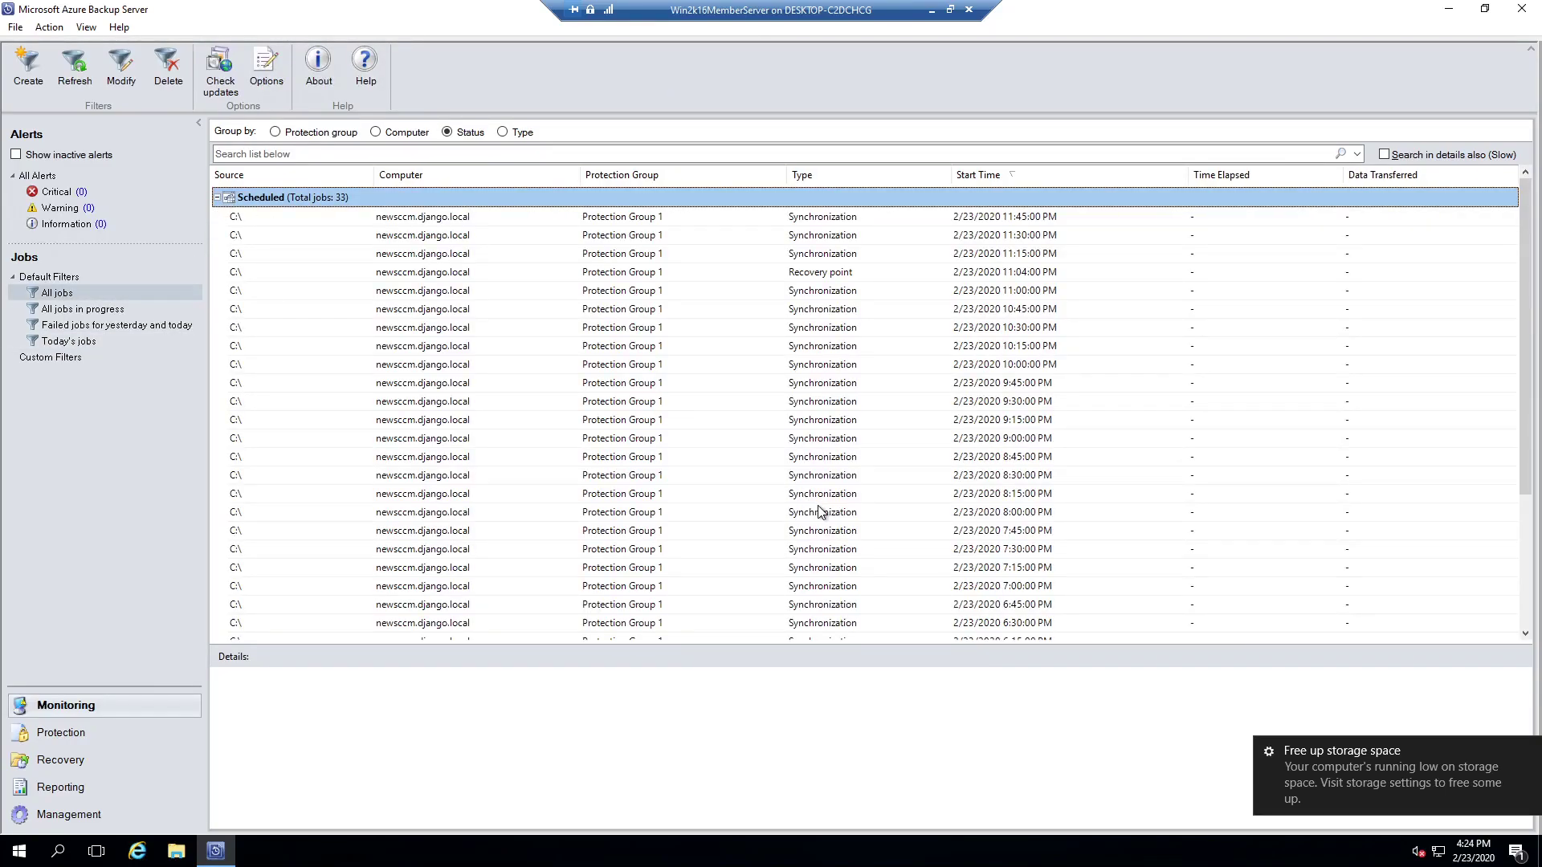
{"action": "scroll", "coordinate": [820, 512], "scroll_direction": "down", "scroll_amount": 1}
{"action": "scroll", "coordinate": [821, 513], "scroll_direction": "down", "scroll_amount": 3}
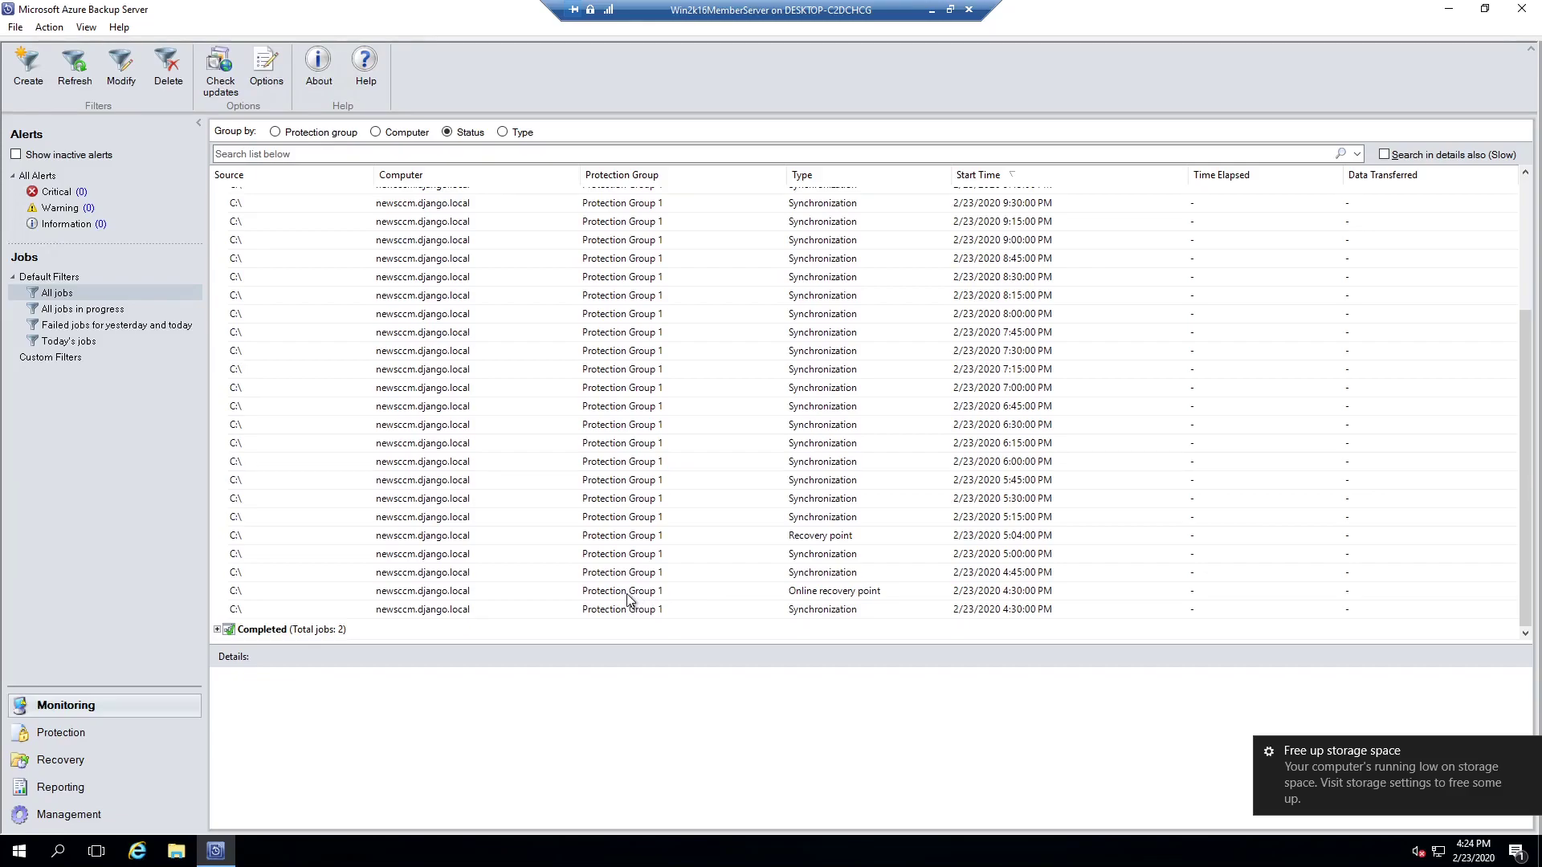
{"action": "left_click", "coordinate": [913, 592]}
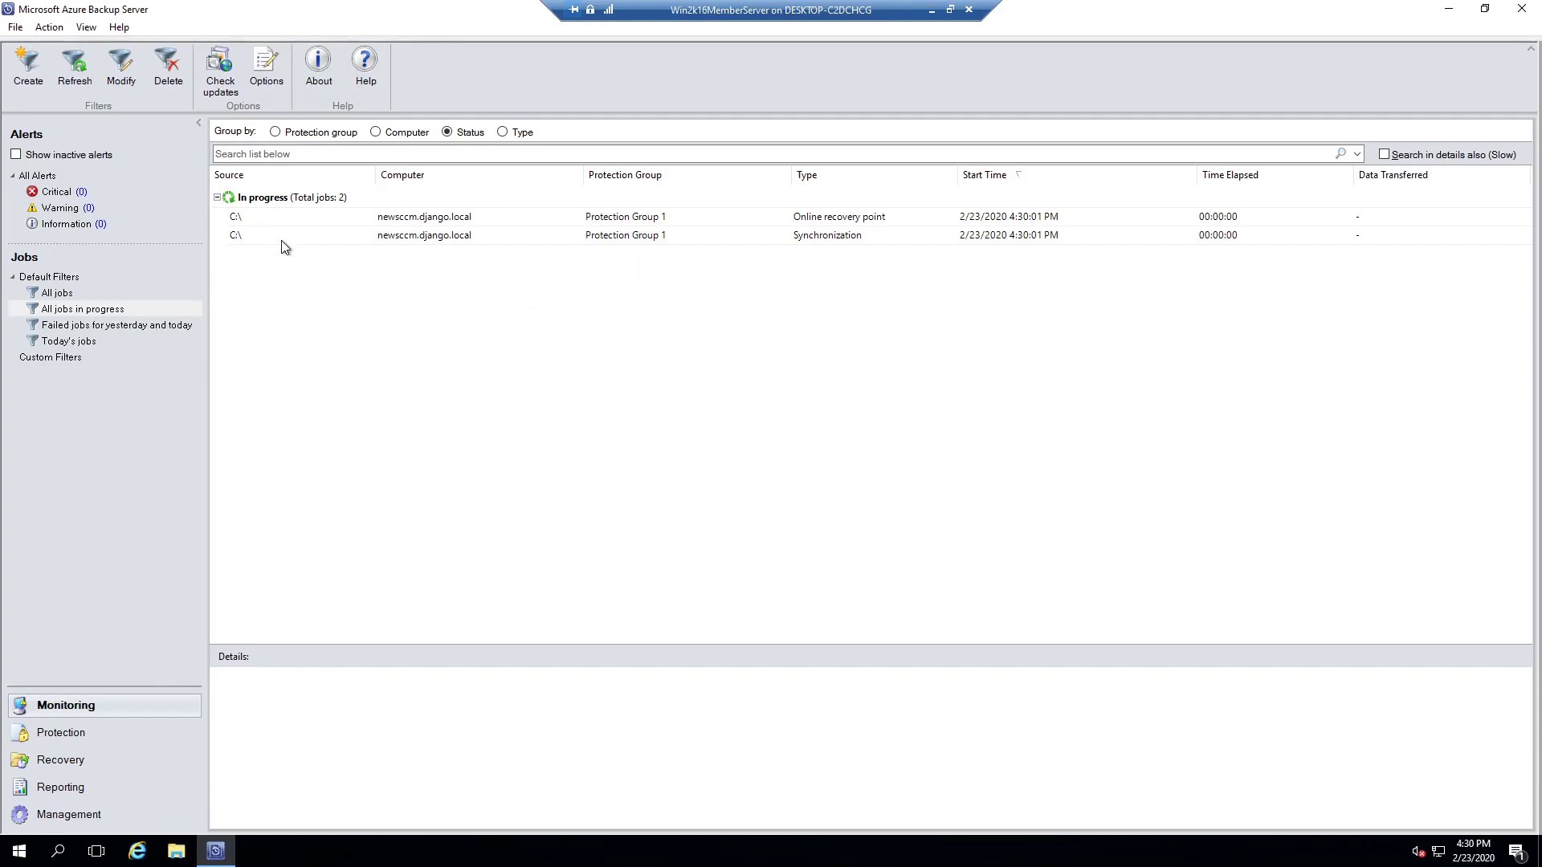
Step: Expand the In progress and Completed job groups, then refresh vault123's Backup items
{"action": "left_click", "coordinate": [159, 290]}
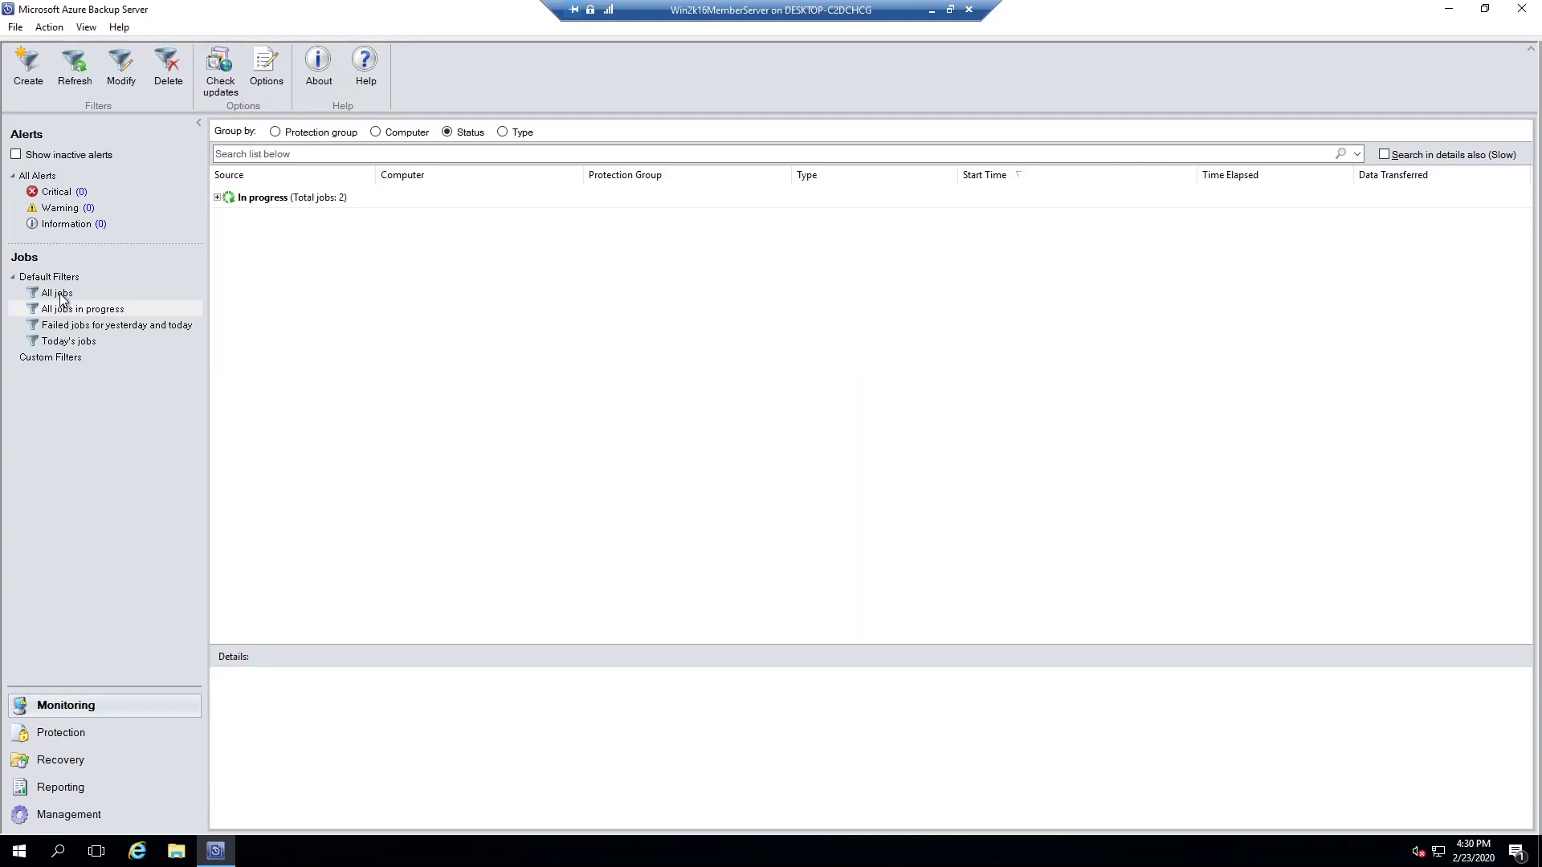
{"action": "left_click", "coordinate": [218, 219]}
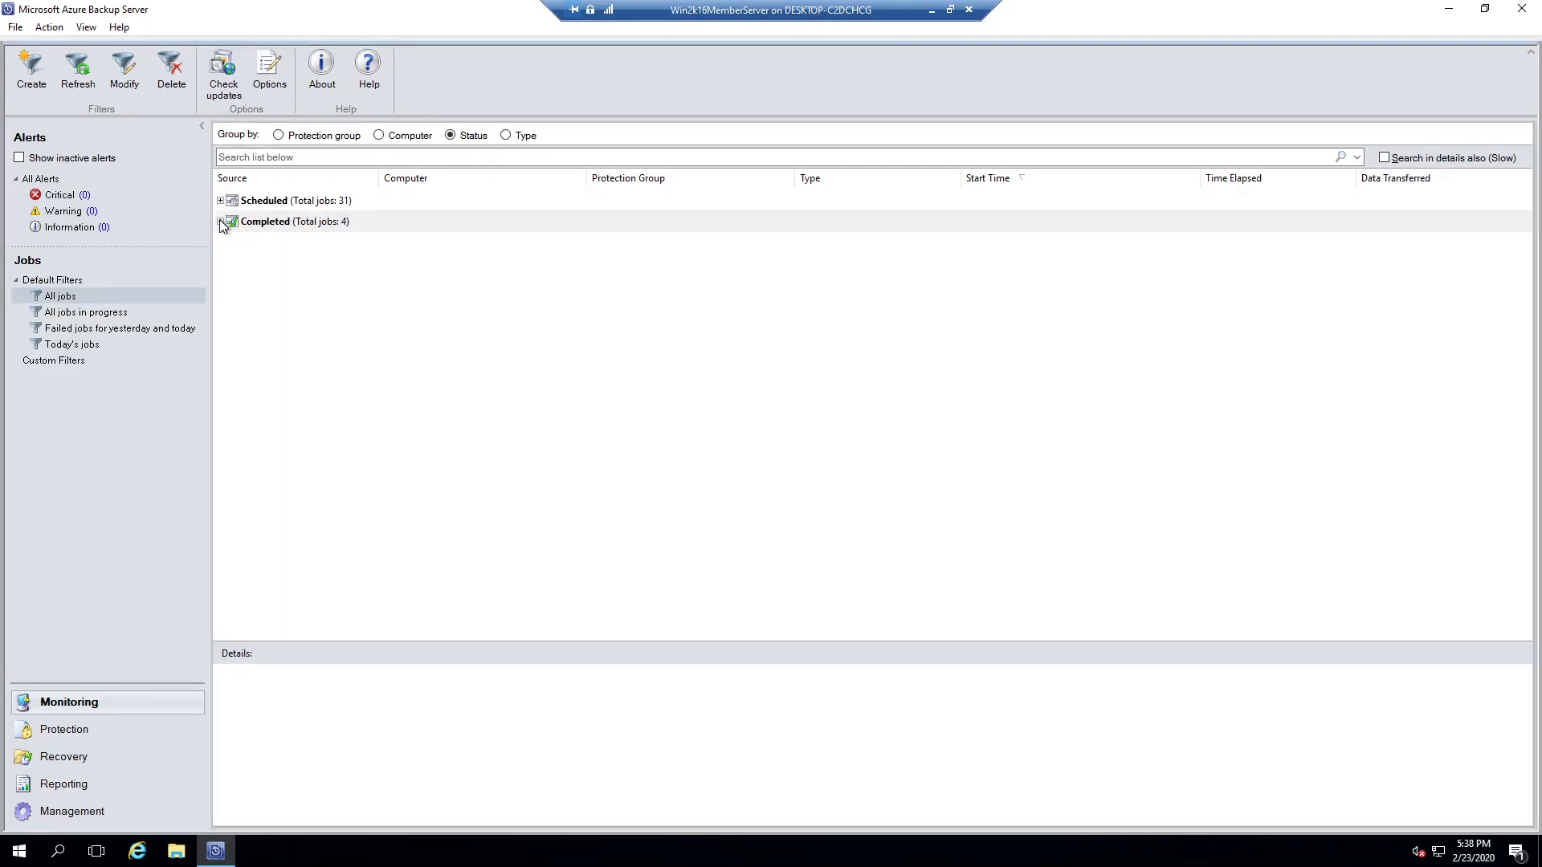
{"action": "left_click", "coordinate": [221, 223]}
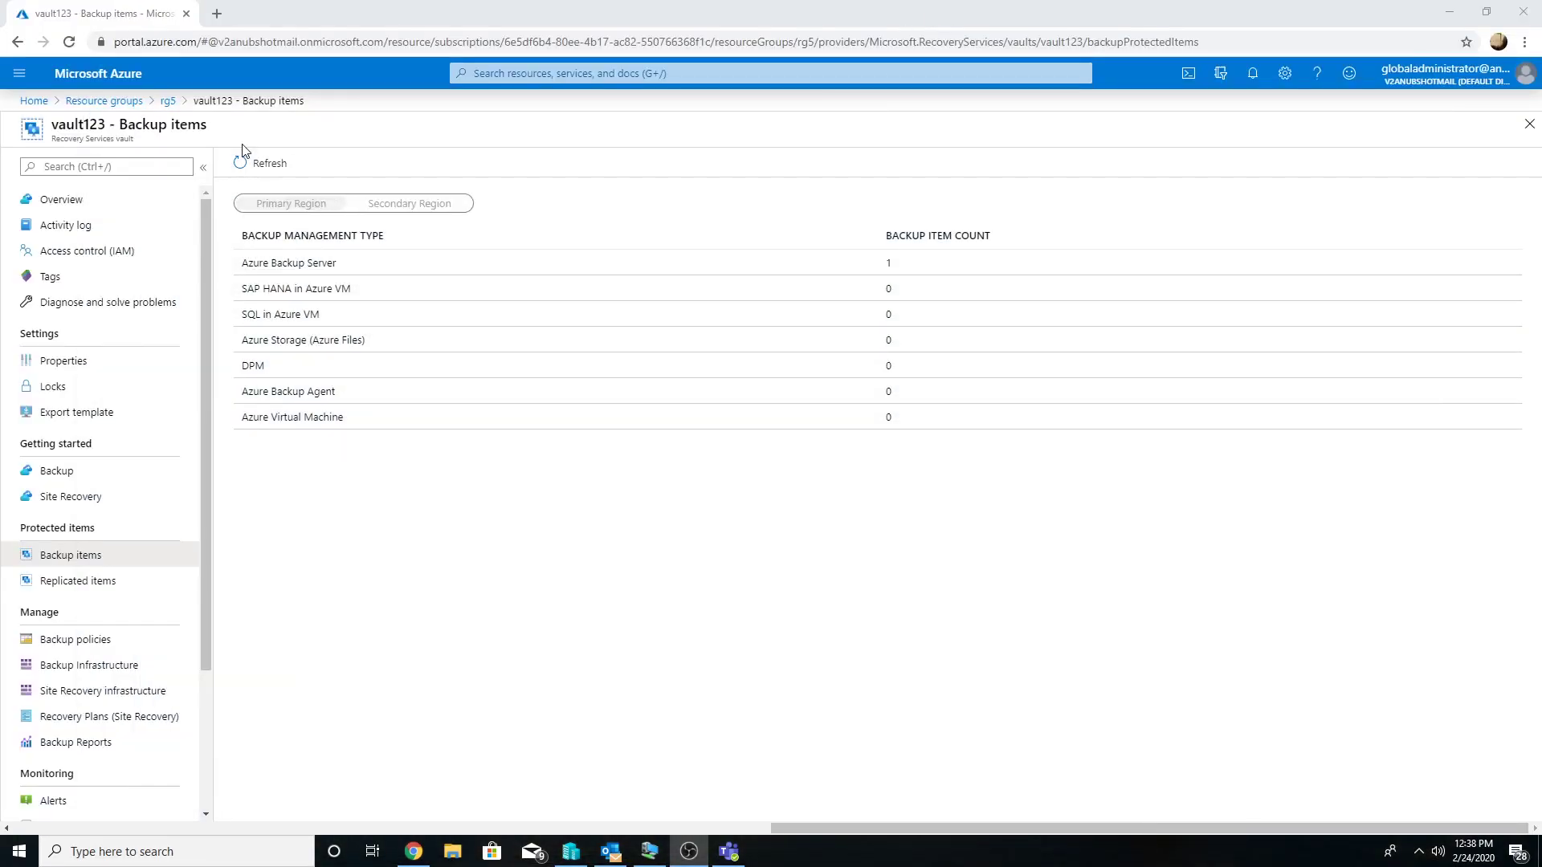
{"action": "left_click", "coordinate": [242, 160]}
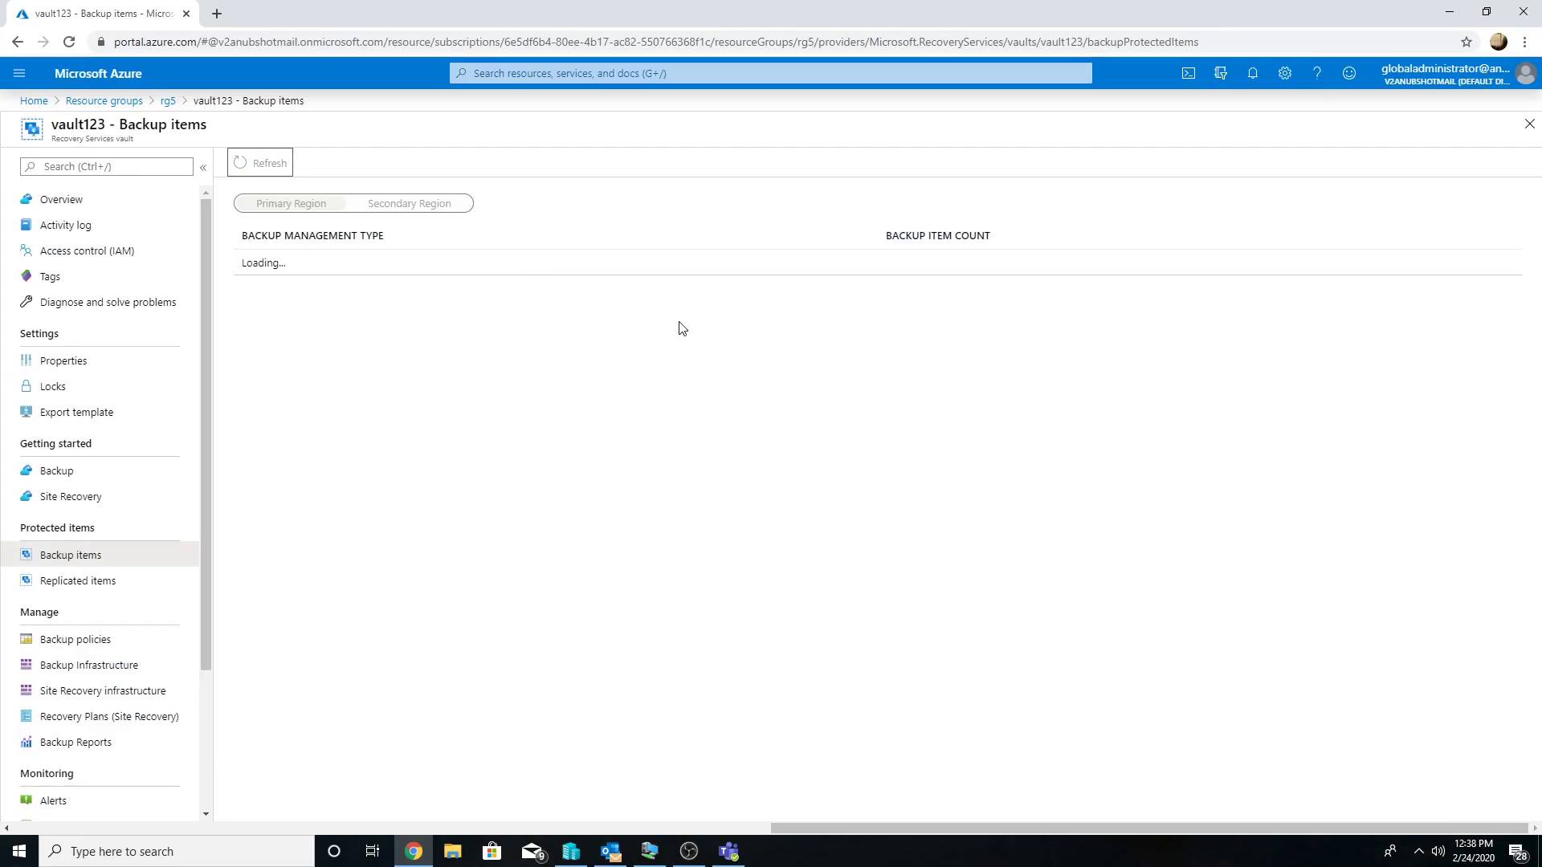
Step: Return to the Backup Server VM and browse recovery points in the Recovery workspace
{"action": "left_click", "coordinate": [649, 851]}
{"action": "left_click", "coordinate": [100, 756]}
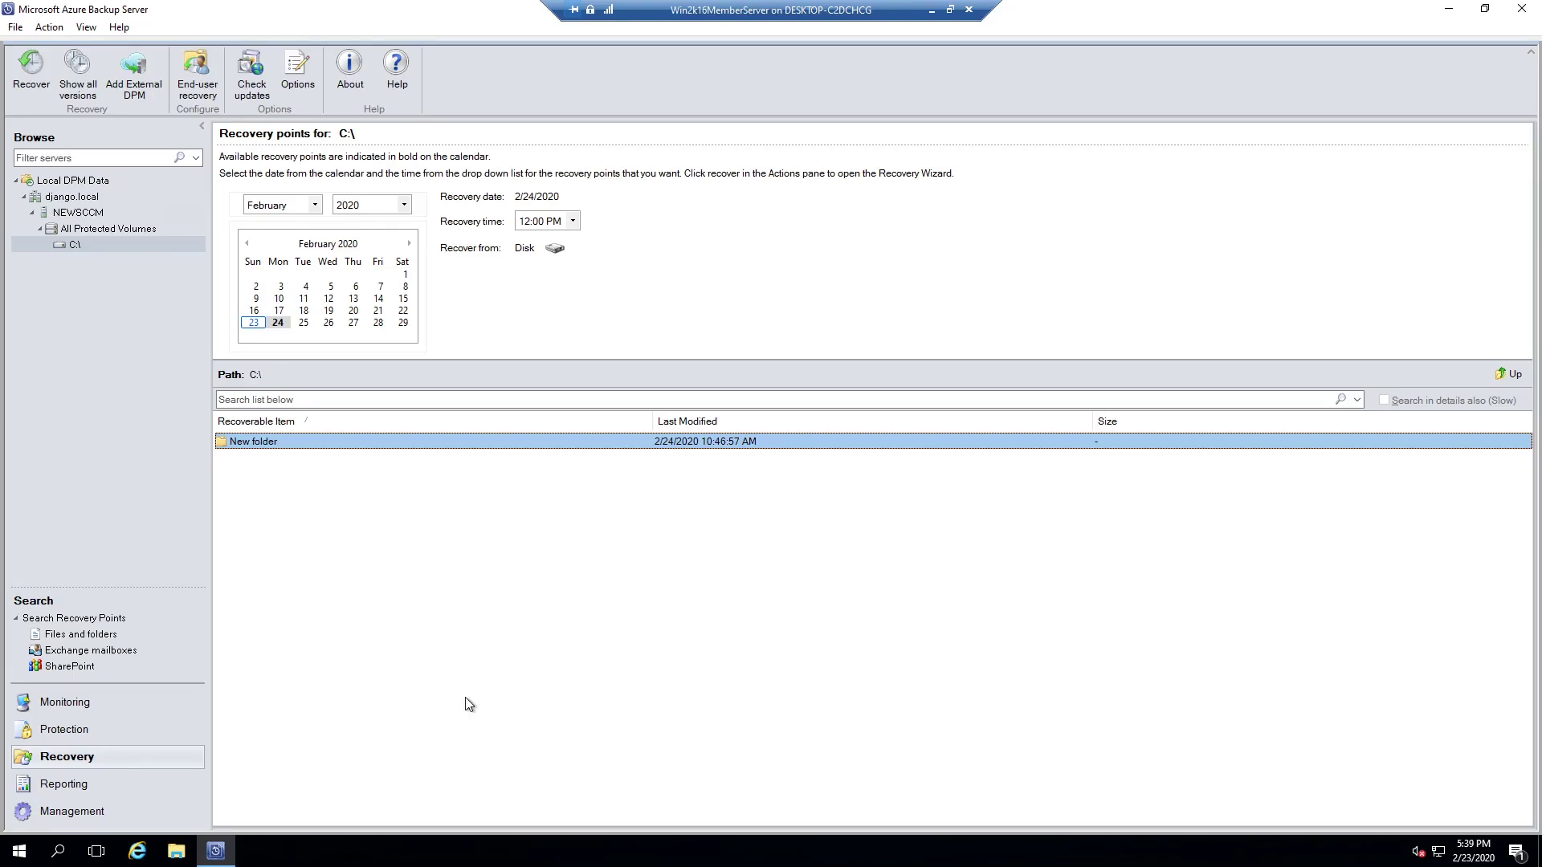
{"action": "left_click", "coordinate": [178, 856]}
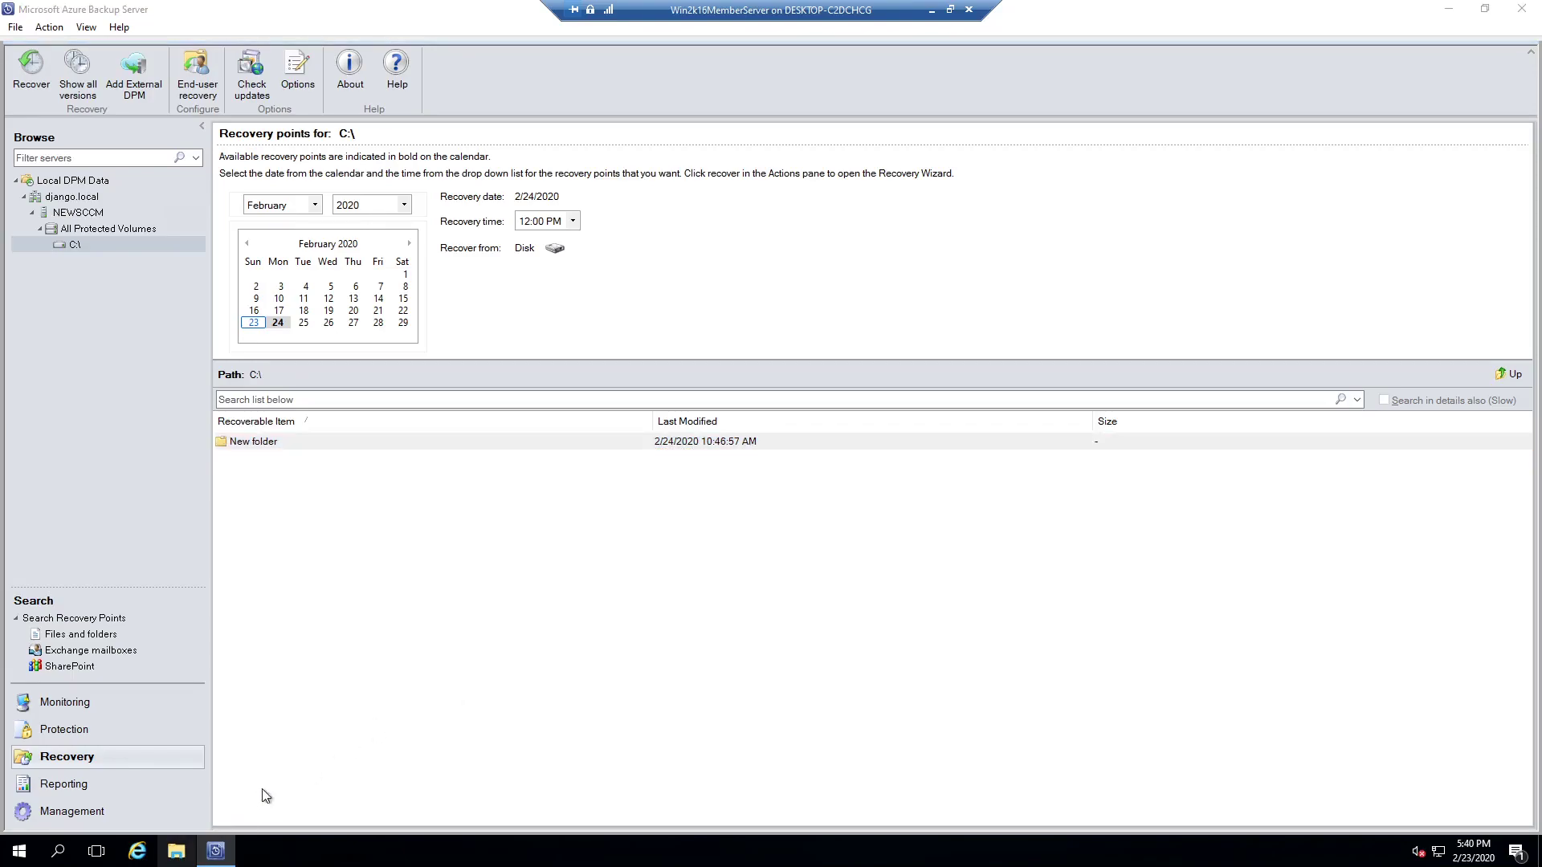